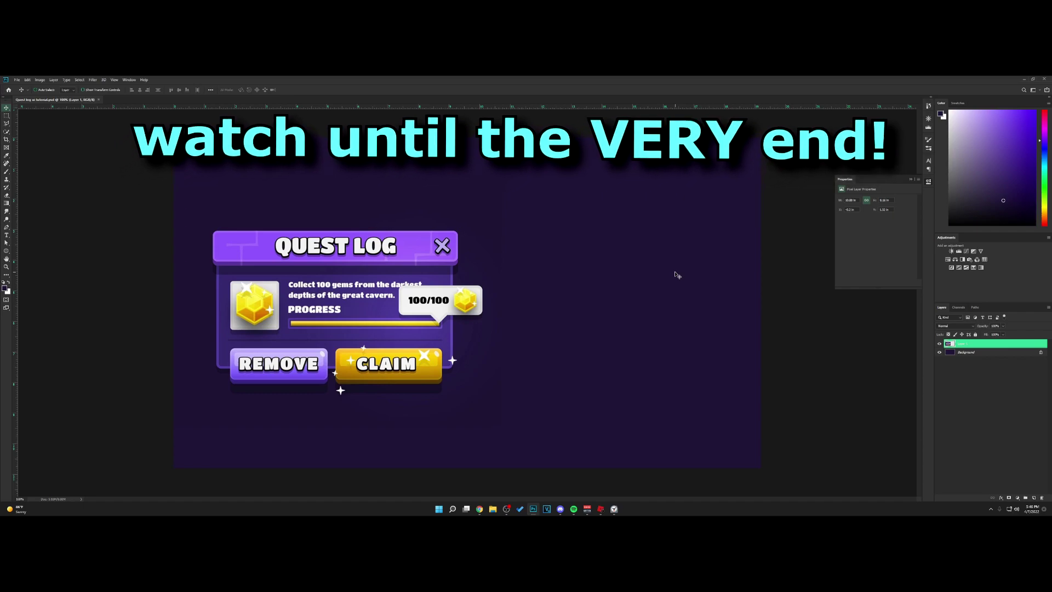
Reposition the quest log reference image in the left half of the canvas, leaving the right half free
{"action": "left_click_drag", "start_coordinate": [421, 346], "coordinate": [540, 336]}
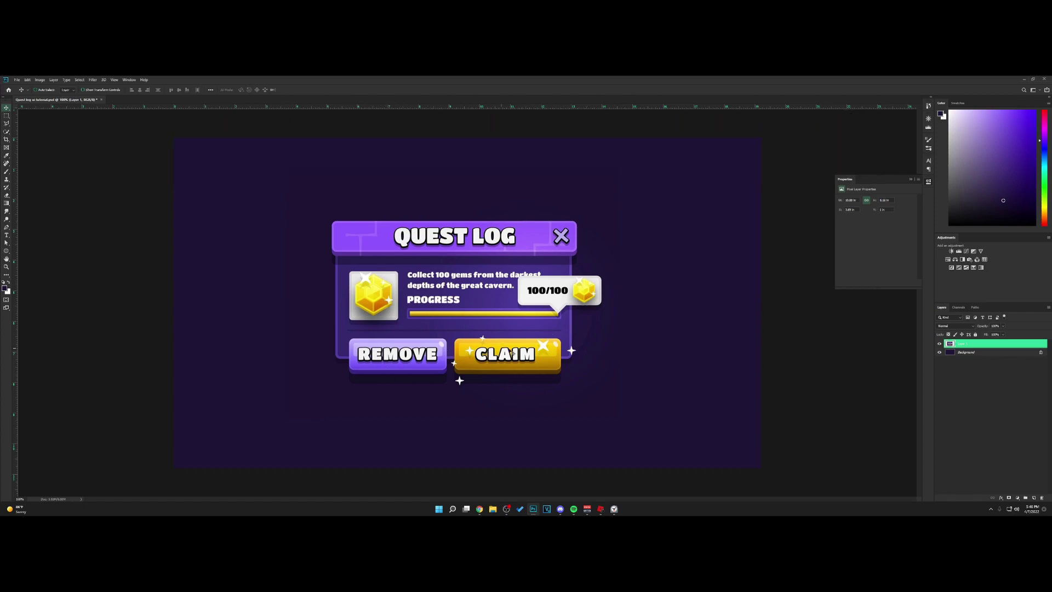
{"action": "left_click_drag", "start_coordinate": [637, 344], "coordinate": [666, 328]}
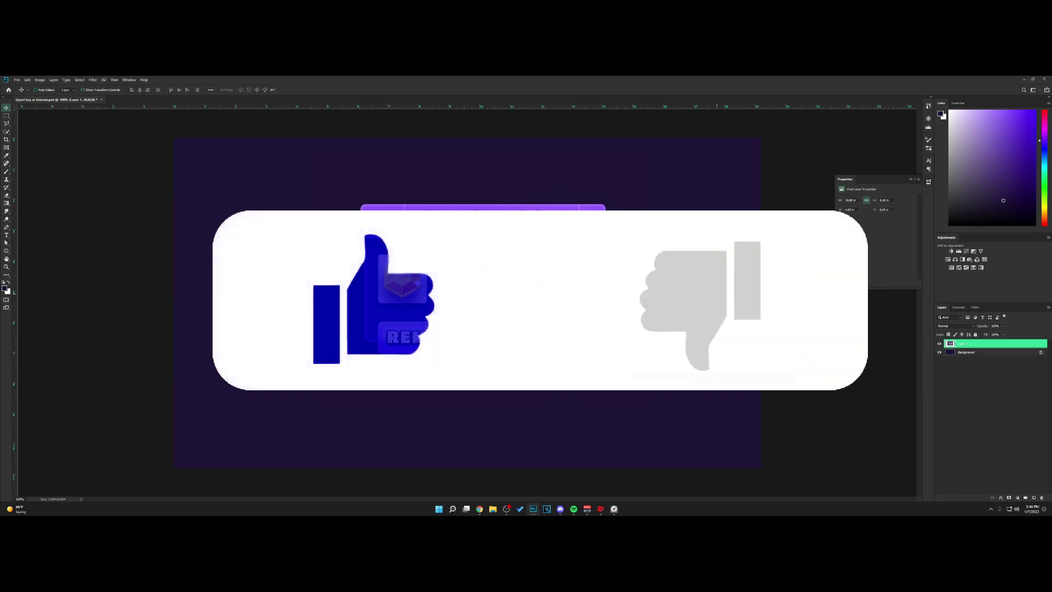
{"action": "left_click_drag", "start_coordinate": [728, 293], "coordinate": [586, 293]}
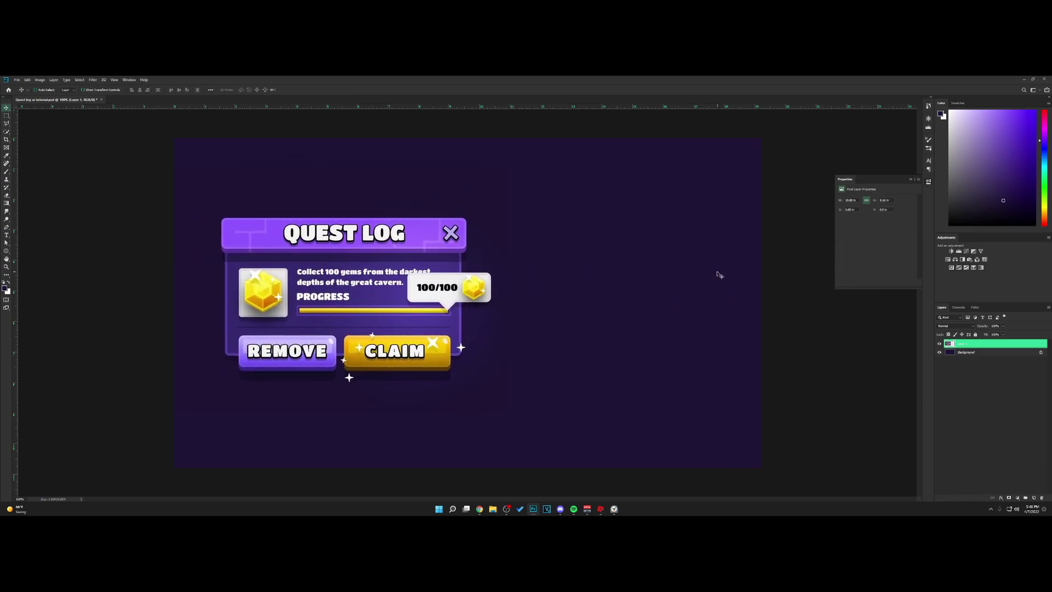
Draw a rounded rectangle about 800 by 100 px over the reference header on a new layer and move it beside the reference
{"action": "left_click", "coordinate": [1035, 498]}
{"action": "left_click", "coordinate": [7, 251]}
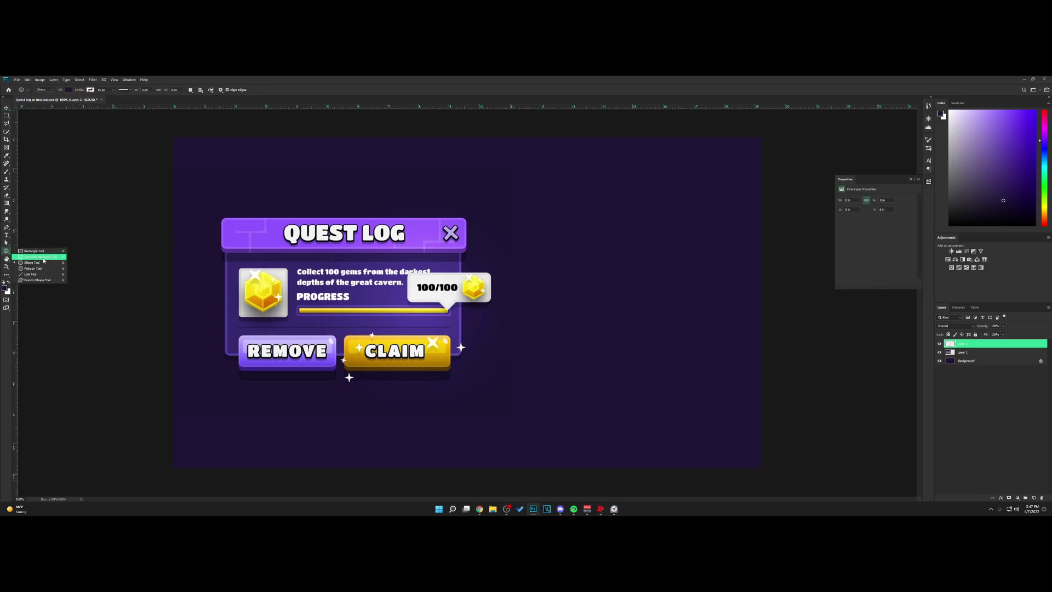
{"action": "left_click", "coordinate": [47, 257]}
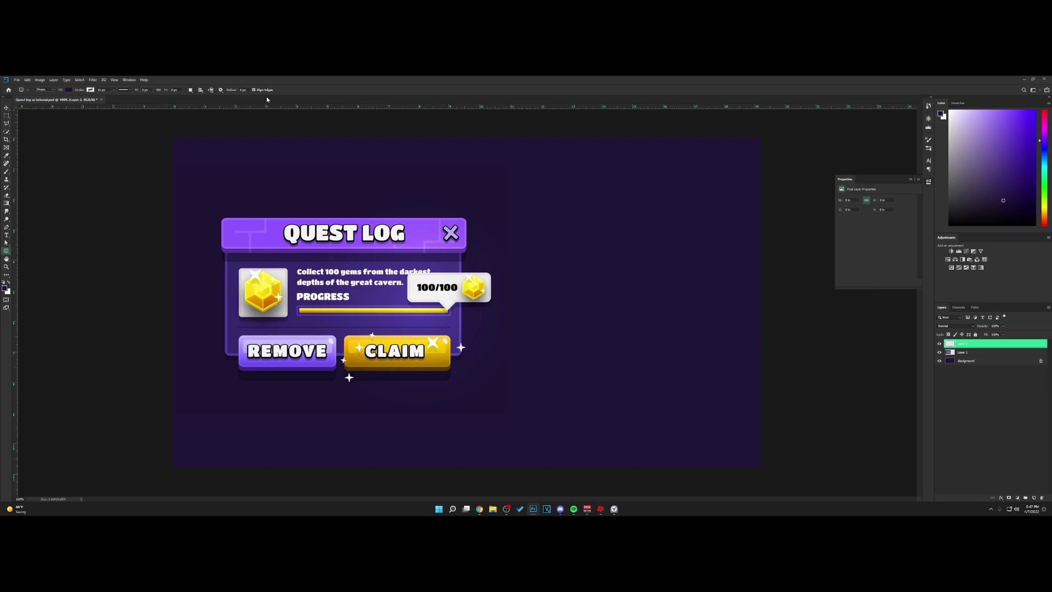
{"action": "type", "text": "2"}
{"action": "left_click_drag", "start_coordinate": [220, 218], "coordinate": [468, 249]}
{"action": "key", "text": "v"}
{"action": "left_click_drag", "start_coordinate": [364, 238], "coordinate": [652, 230]}
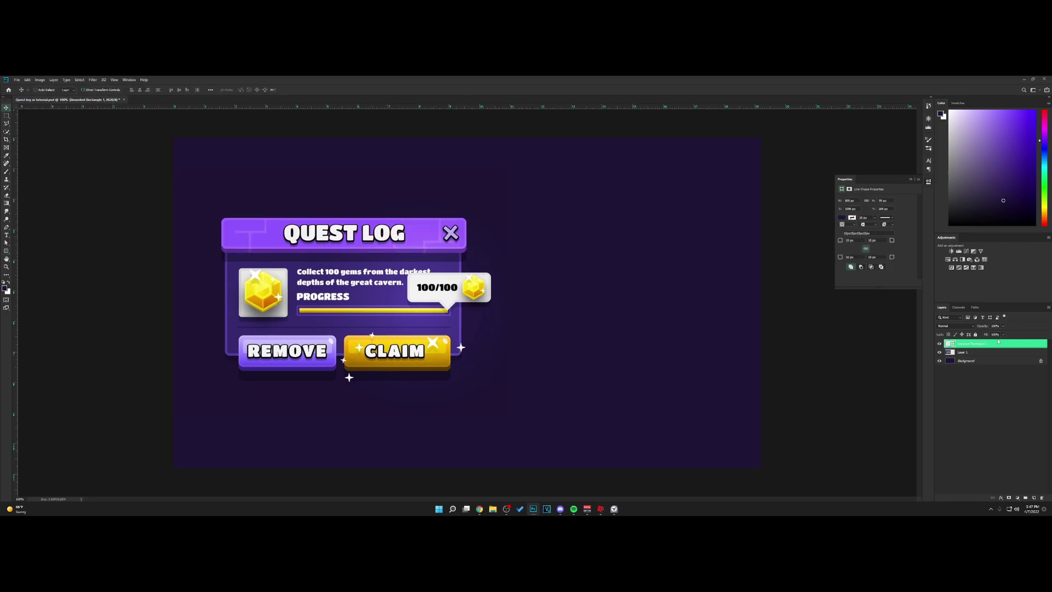
Fill the rounded rectangle with the bright purple sampled from the reference header
{"action": "double_click", "coordinate": [950, 343]}
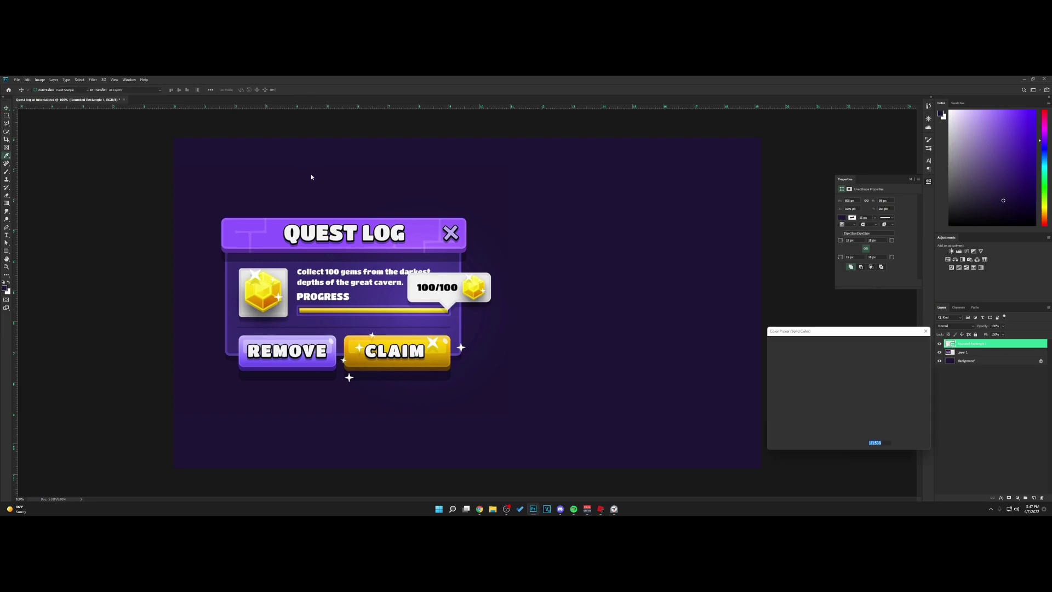
{"action": "left_click", "coordinate": [240, 223]}
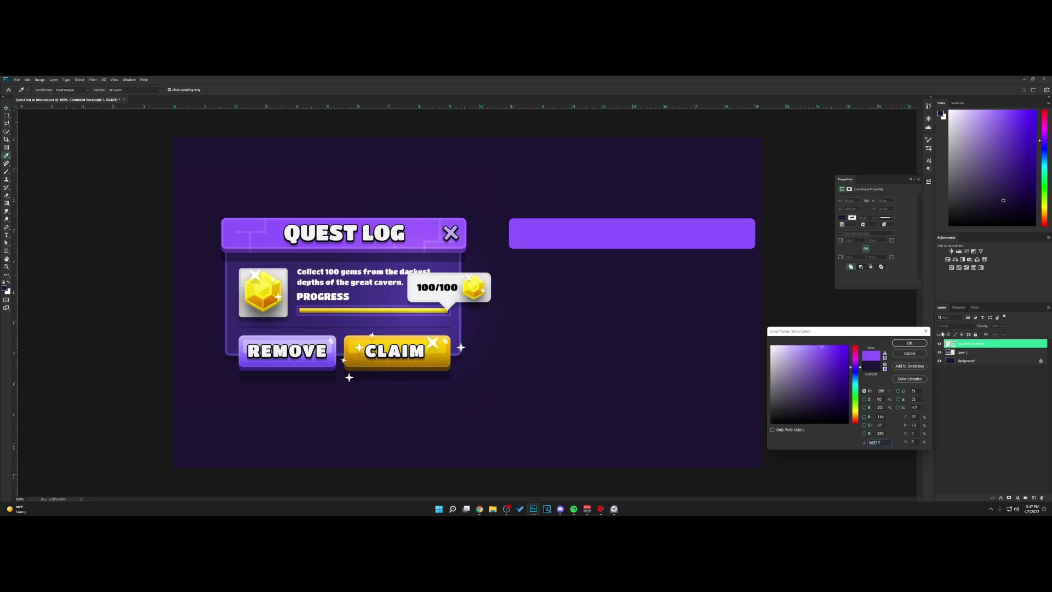
{"action": "left_click", "coordinate": [910, 343]}
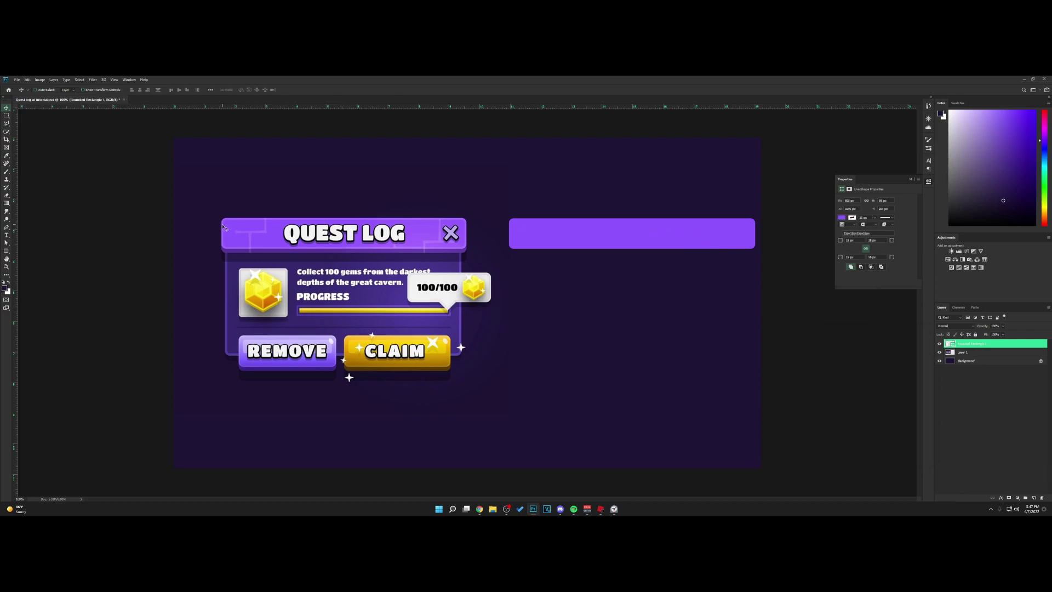
Give the header rectangle a white inner shadow in Normal blend mode with 100% choke and low opacity as a thin edge highlight
{"action": "right_click", "coordinate": [966, 344]}
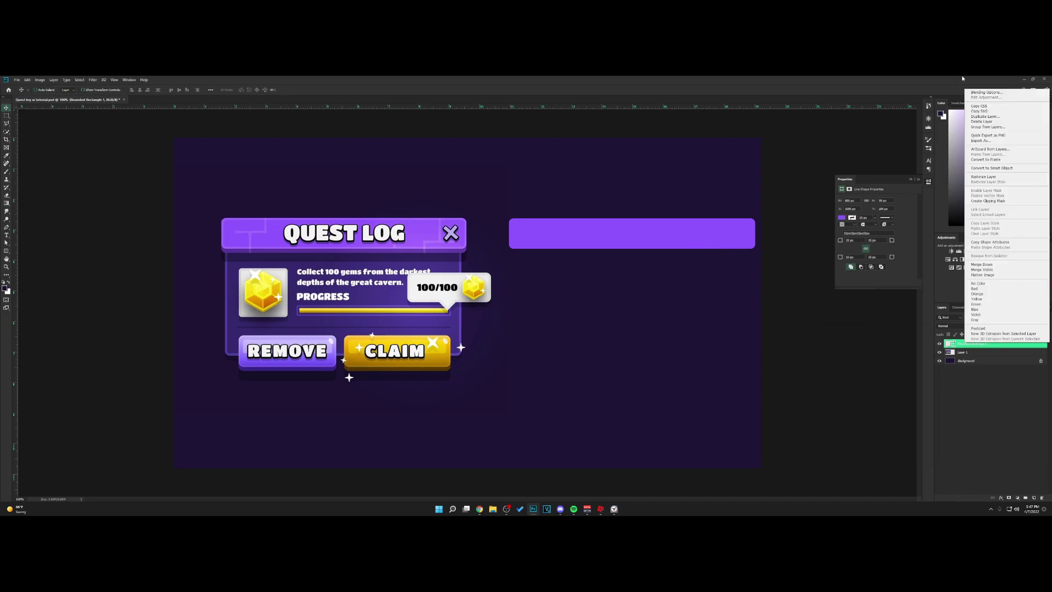
{"action": "left_click", "coordinate": [987, 93]}
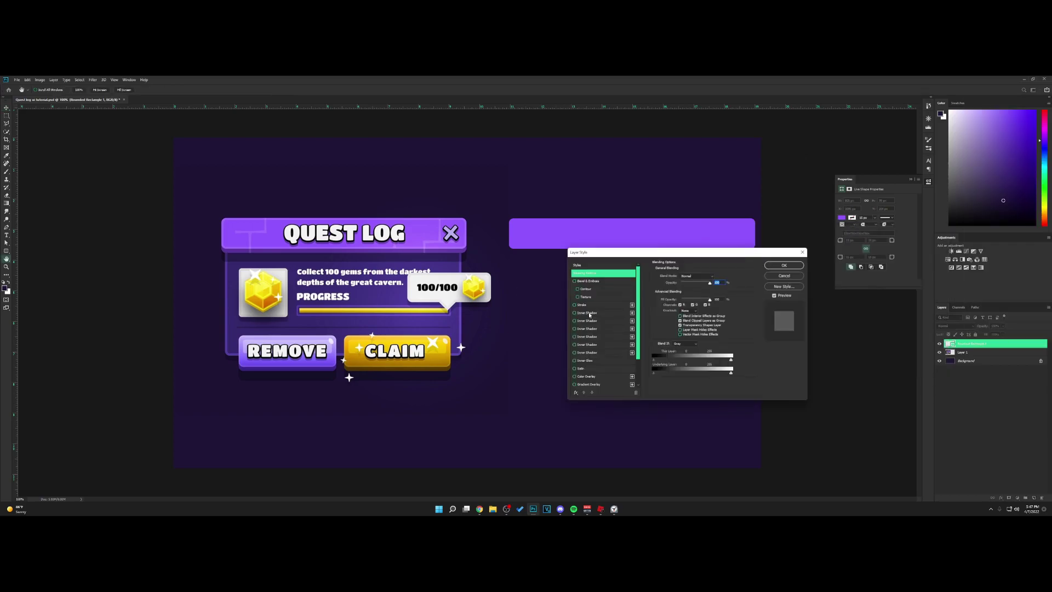
{"action": "left_click", "coordinate": [618, 314]}
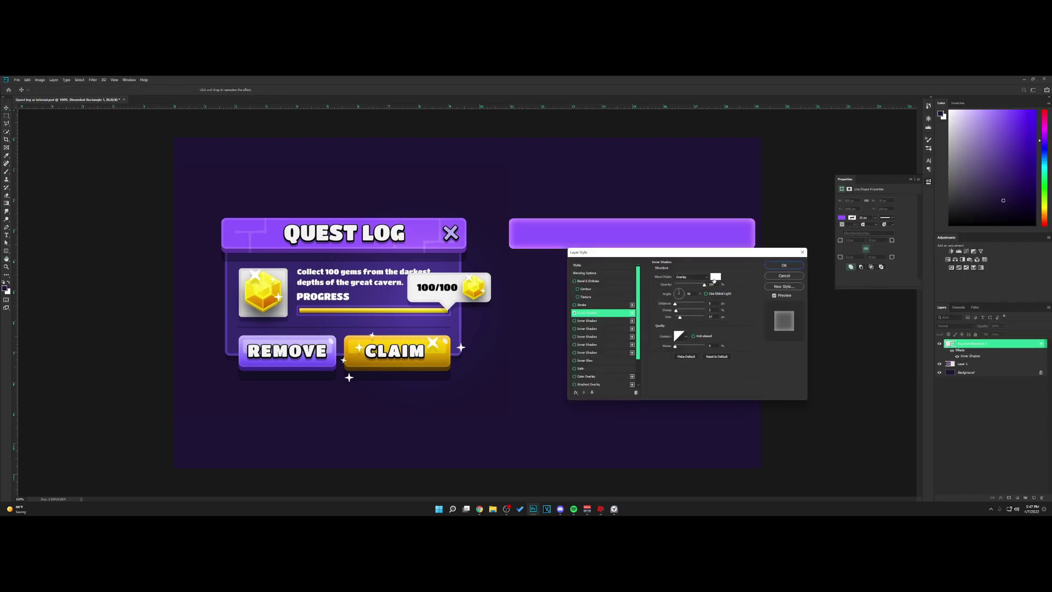
{"action": "mouse_move", "coordinate": [676, 311]}
{"action": "left_mouse_down"}
{"action": "mouse_move", "coordinate": [705, 312]}
{"action": "mouse_move", "coordinate": [676, 318]}
{"action": "mouse_move", "coordinate": [673, 305]}
{"action": "mouse_move", "coordinate": [677, 319]}
{"action": "left_mouse_up"}
{"action": "left_click_drag", "start_coordinate": [705, 285], "coordinate": [686, 286]}
{"action": "left_click", "coordinate": [690, 278]}
{"action": "left_click", "coordinate": [688, 280]}
{"action": "left_click_drag", "start_coordinate": [686, 286], "coordinate": [683, 286]}
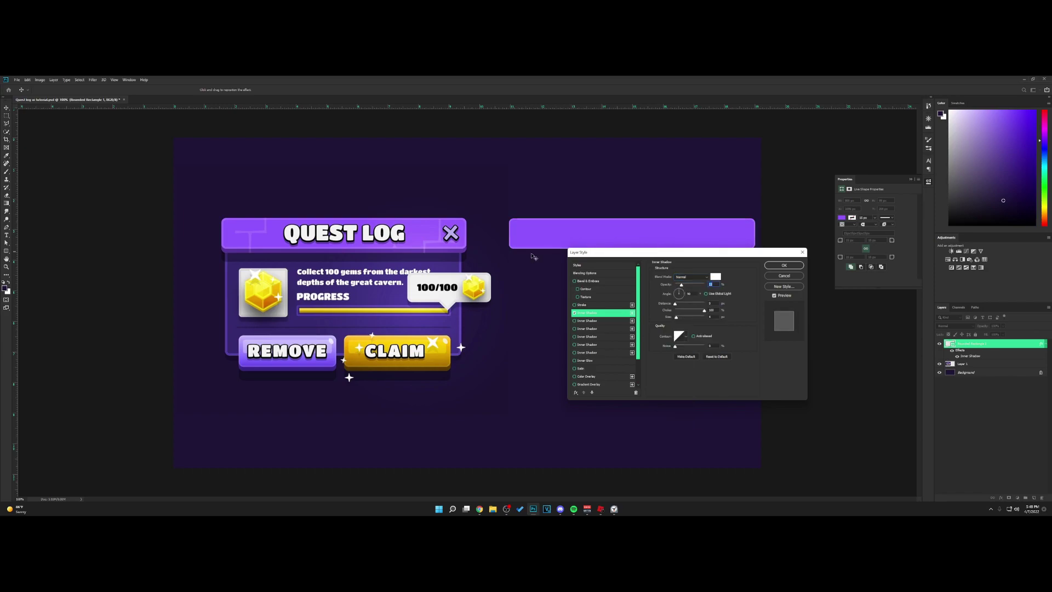
{"action": "left_click", "coordinate": [781, 266]}
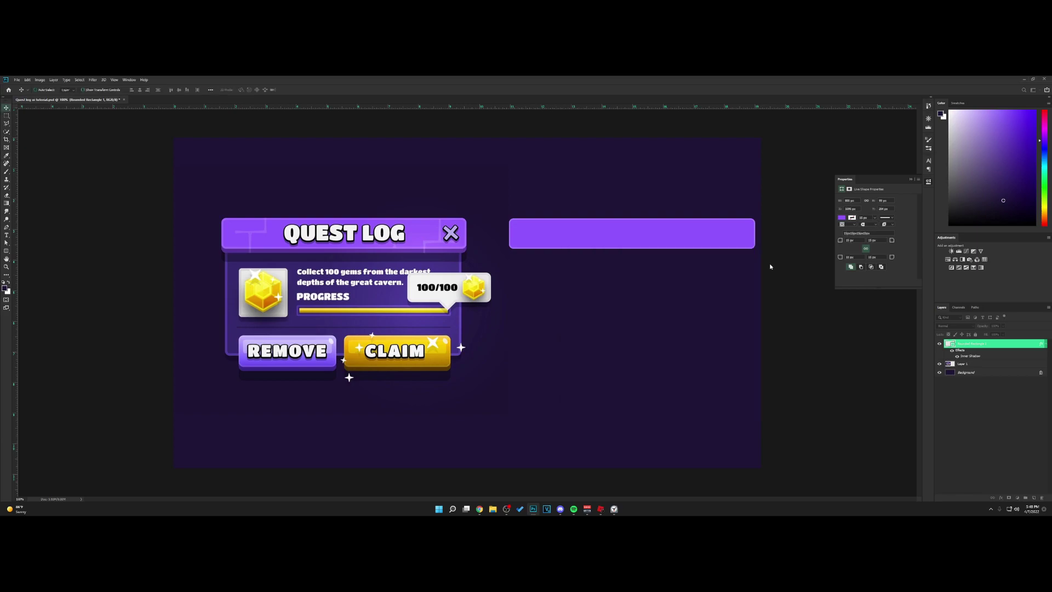
Add a drop shadow to the header rectangle with 100% opacity and 100% spread
{"action": "right_click", "coordinate": [1005, 346]}
{"action": "left_click", "coordinate": [1003, 93]}
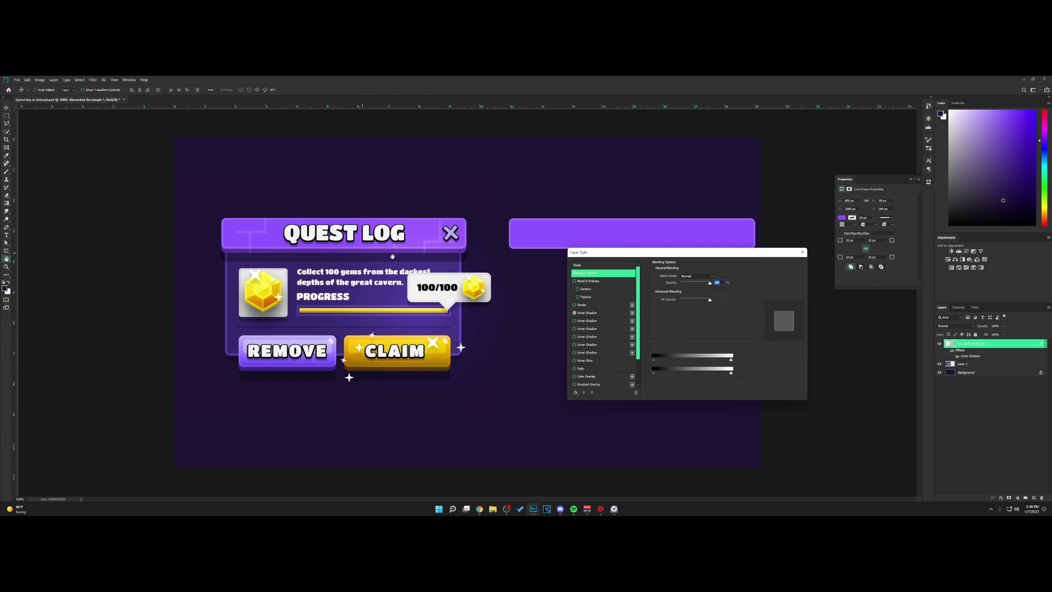
{"action": "scroll", "coordinate": [593, 356], "scroll_direction": "down", "scroll_amount": 3}
{"action": "left_click", "coordinate": [592, 377]}
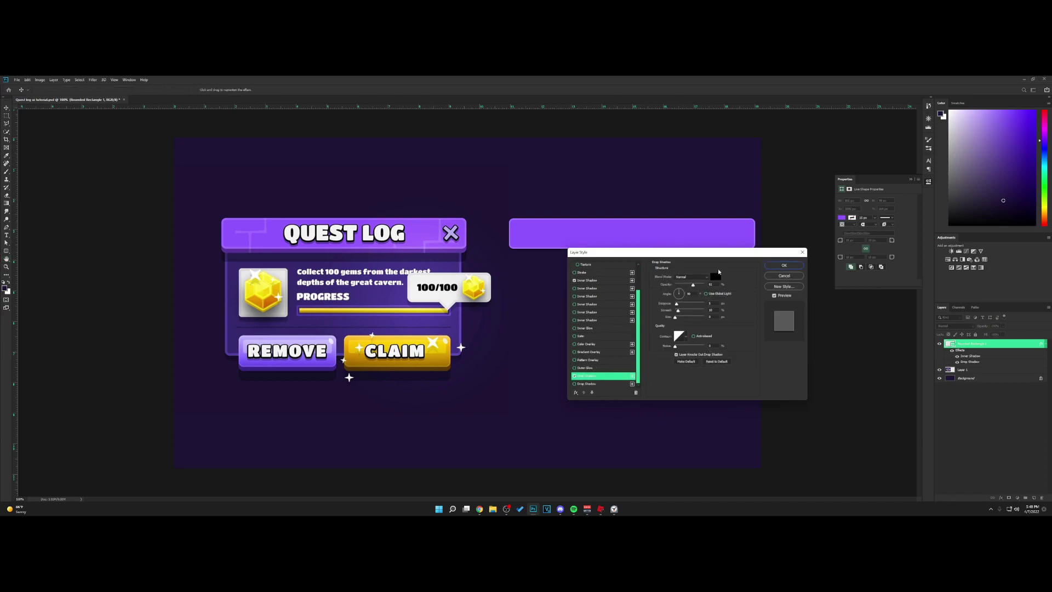
{"action": "type", "text": "100"}
{"action": "left_click_drag", "start_coordinate": [680, 313], "coordinate": [679, 306]}
{"action": "left_click_drag", "start_coordinate": [690, 252], "coordinate": [721, 279]}
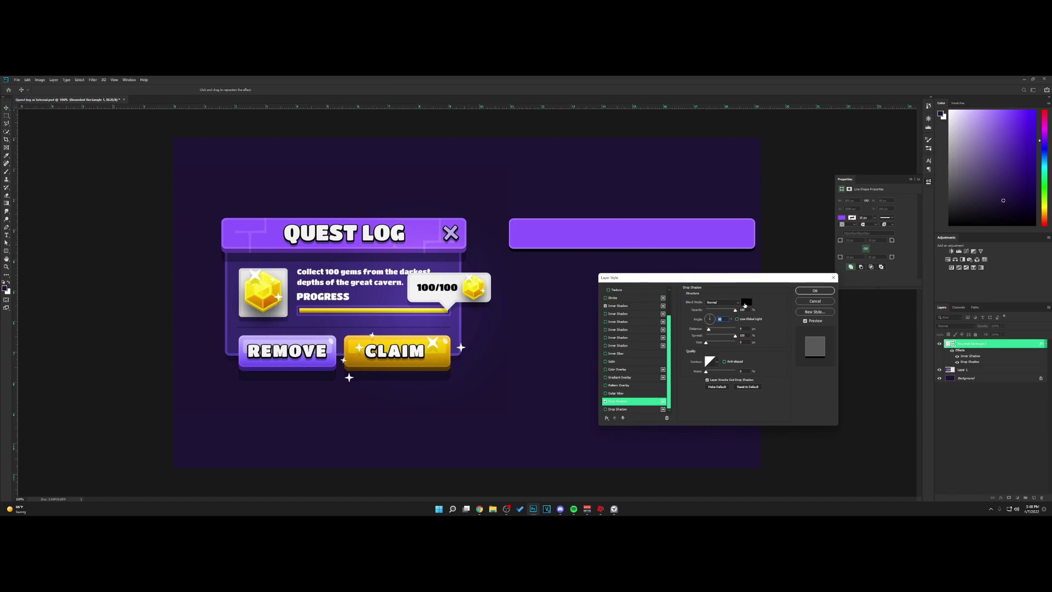
Colour the header's drop shadow with the dark purple sampled from the reference header's lower edge and fine-tune its size and distance
{"action": "left_click", "coordinate": [747, 302]}
{"action": "left_click", "coordinate": [370, 251]}
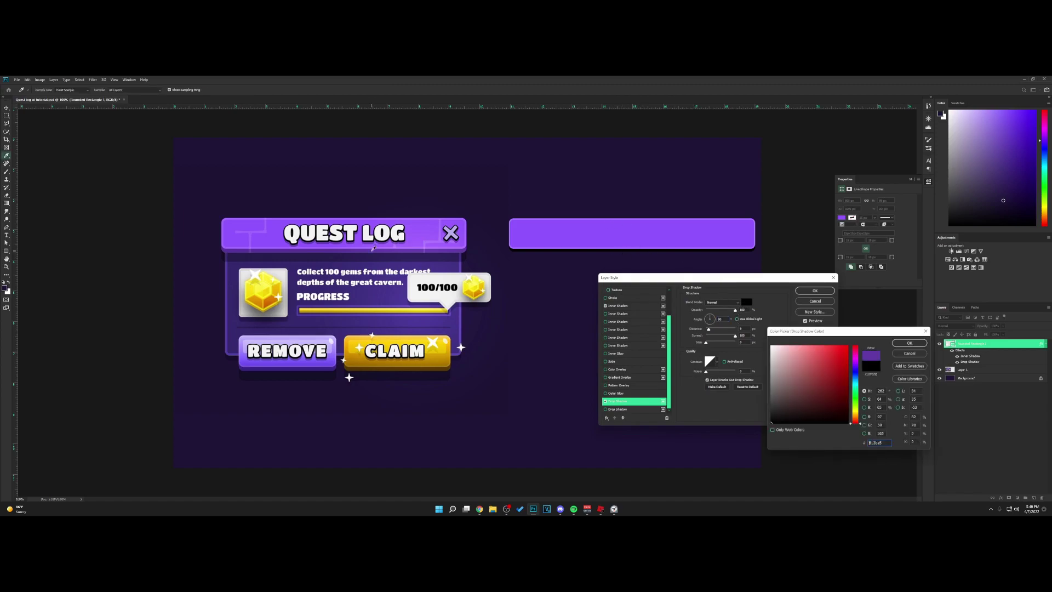
{"action": "left_click", "coordinate": [910, 343]}
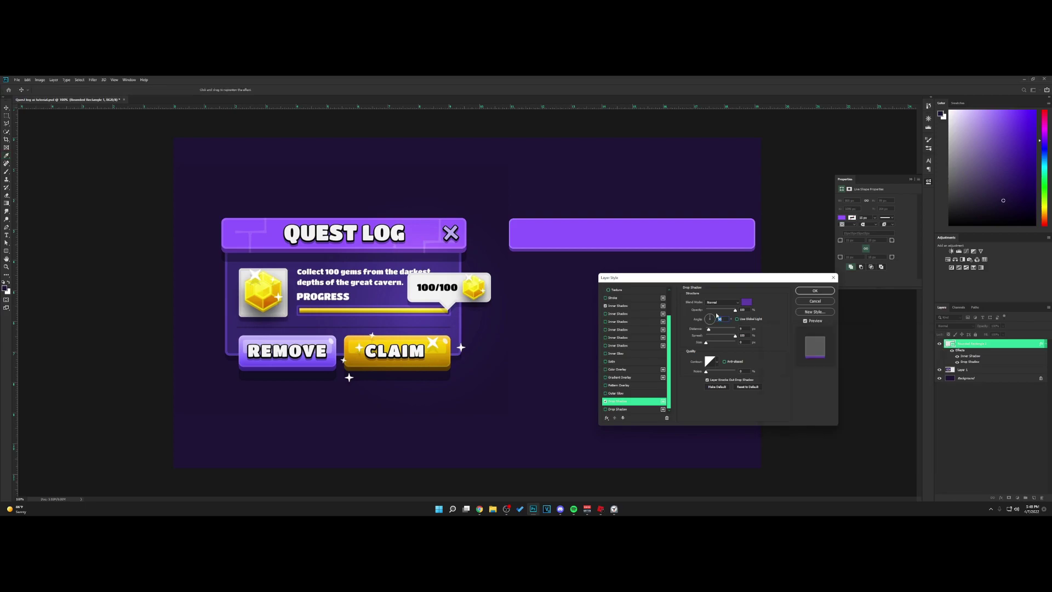
{"action": "left_click", "coordinate": [706, 344]}
{"action": "left_click_drag", "start_coordinate": [709, 331], "coordinate": [709, 331]}
{"action": "left_click", "coordinate": [815, 291]}
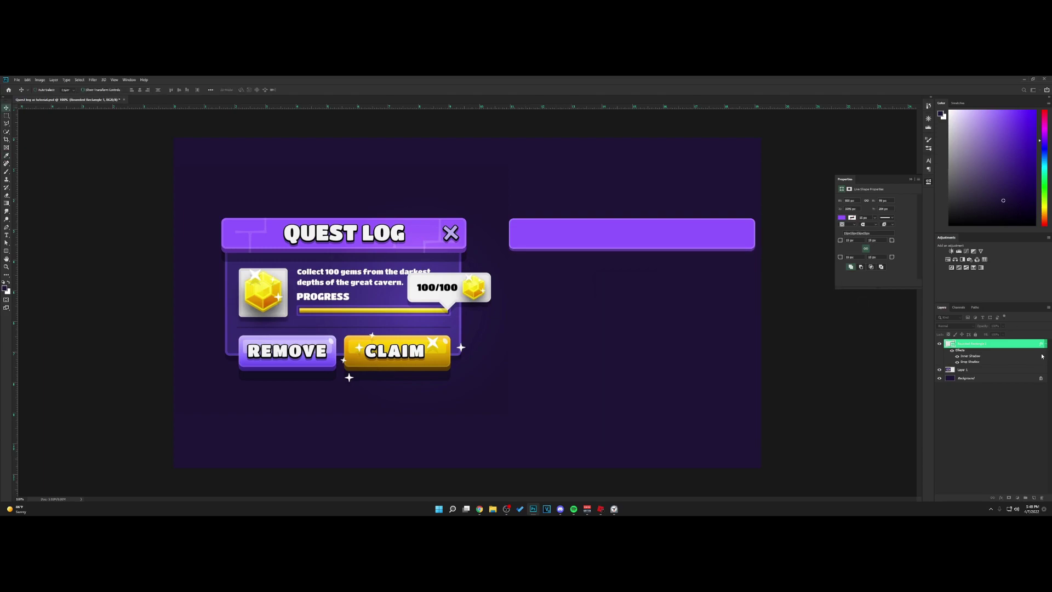
Collapse the header layer's effects and add the white title text "QUEST LOG" on the header bar
{"action": "left_click", "coordinate": [1047, 347]}
{"action": "key", "text": "t"}
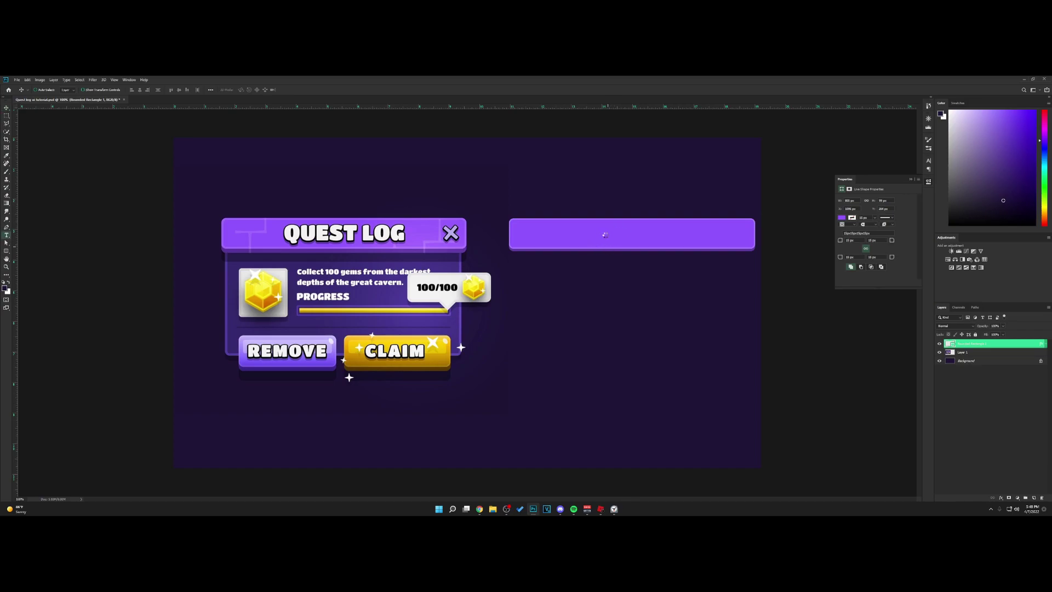
{"action": "left_click", "coordinate": [605, 234]}
{"action": "type", "text": "QUEST L"}
{"action": "type", "text": "OG"}
Add a thin black outside stroke to the QUEST LOG title text
{"action": "right_click", "coordinate": [964, 343]}
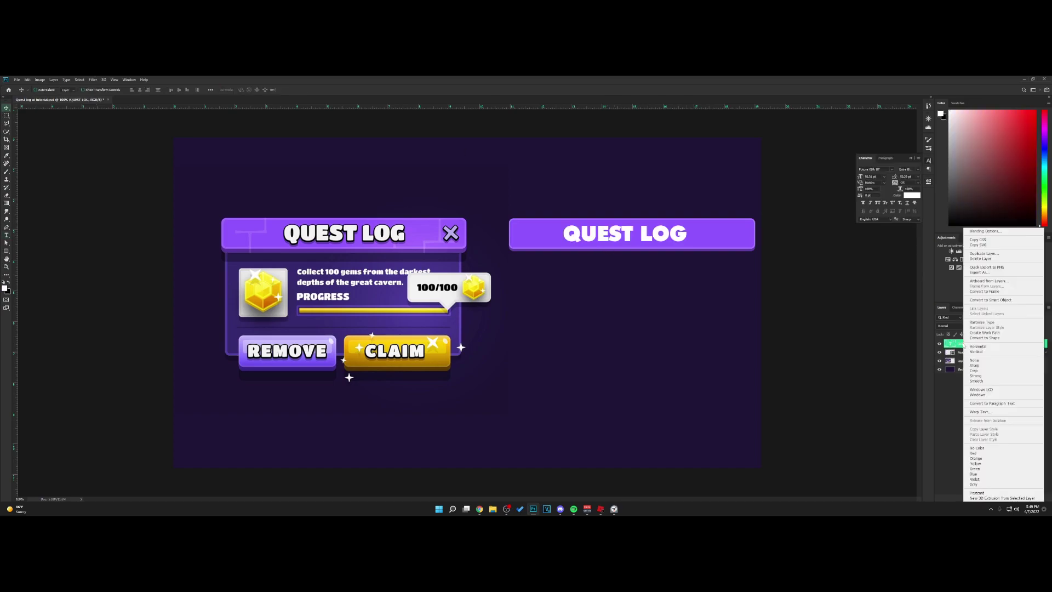
{"action": "left_click", "coordinate": [986, 231]}
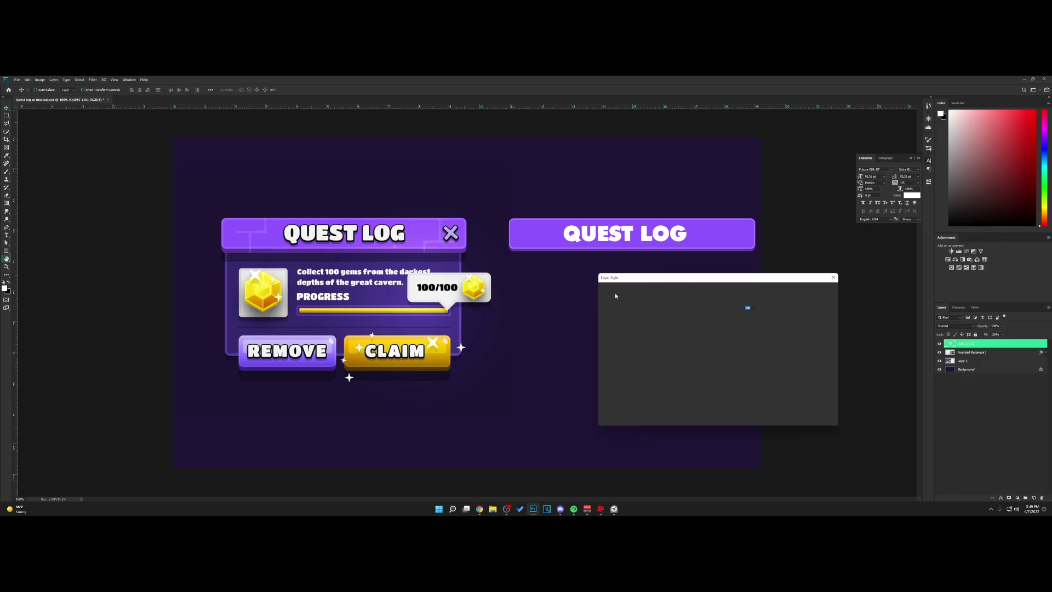
{"action": "left_click", "coordinate": [570, 341]}
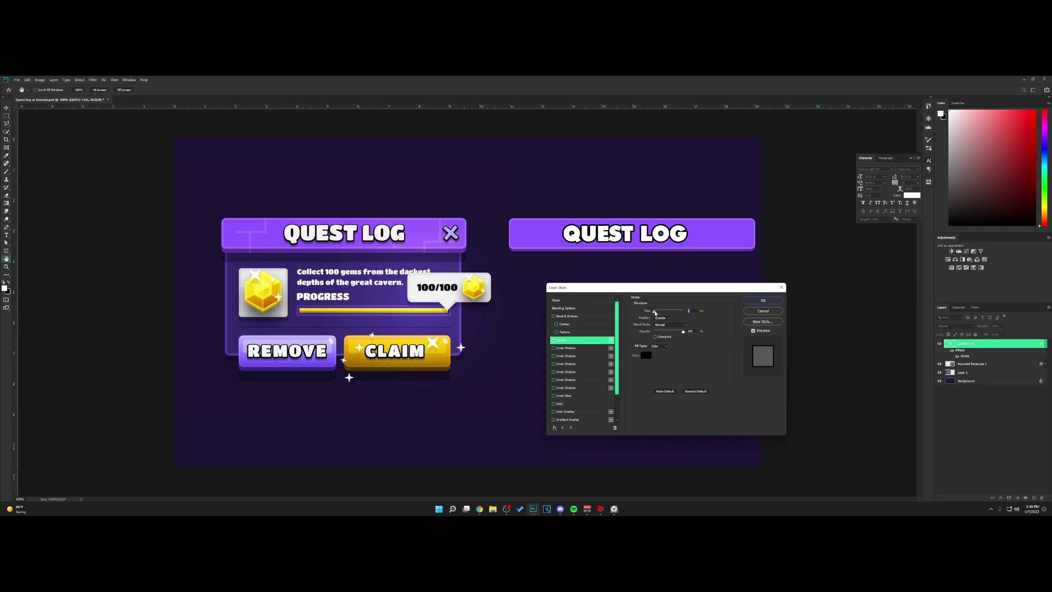
{"action": "left_click_drag", "start_coordinate": [656, 313], "coordinate": [655, 313]}
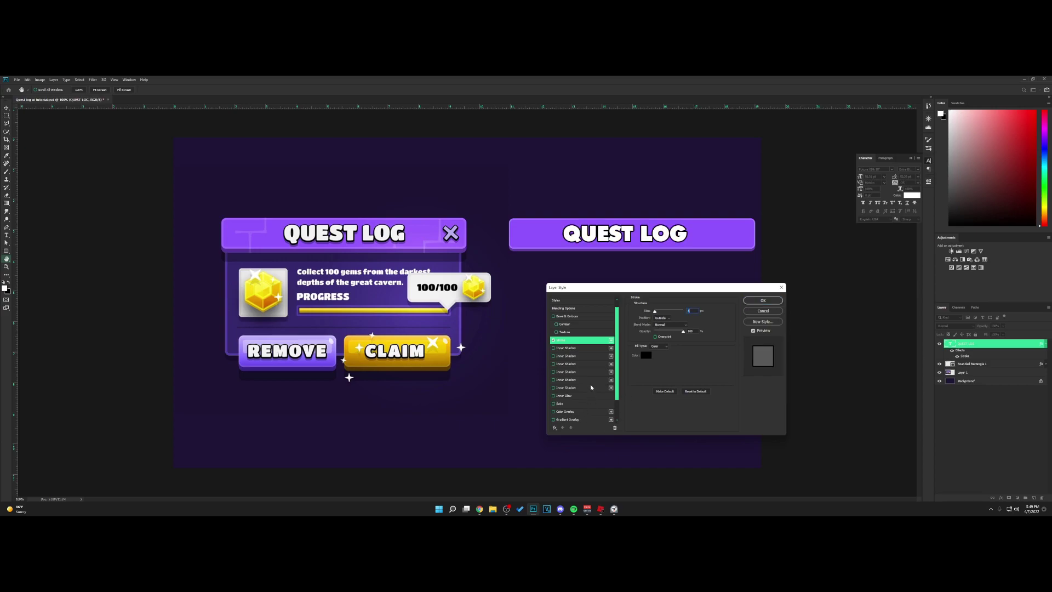
Add a hard drop shadow to the QUEST LOG text, set its colour to black and fine-tune its size
{"action": "scroll", "coordinate": [591, 388], "scroll_direction": "down", "scroll_amount": 1}
{"action": "left_click", "coordinate": [567, 419]}
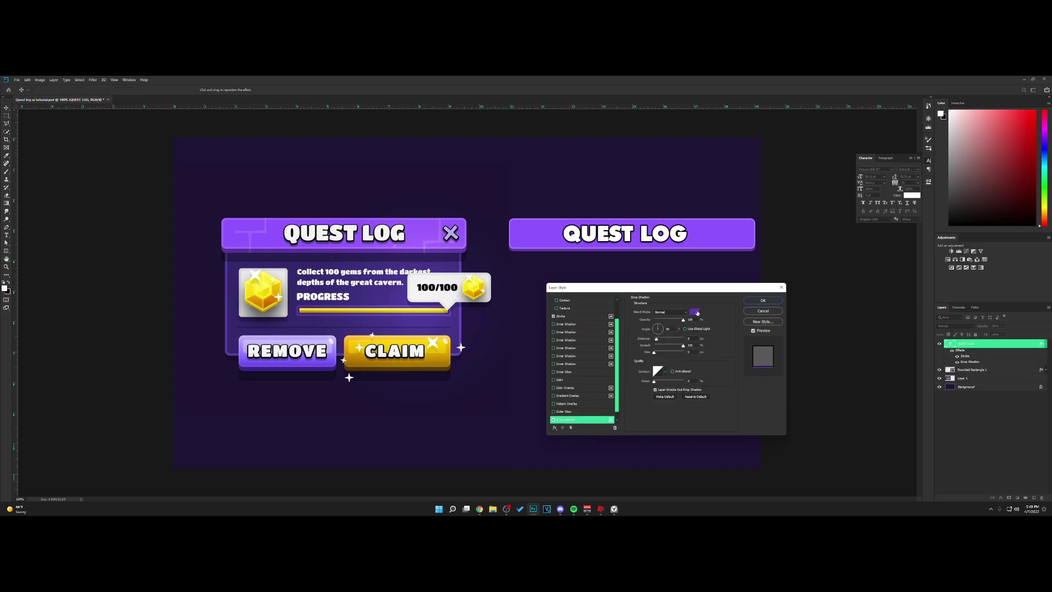
{"action": "left_click", "coordinate": [695, 312]}
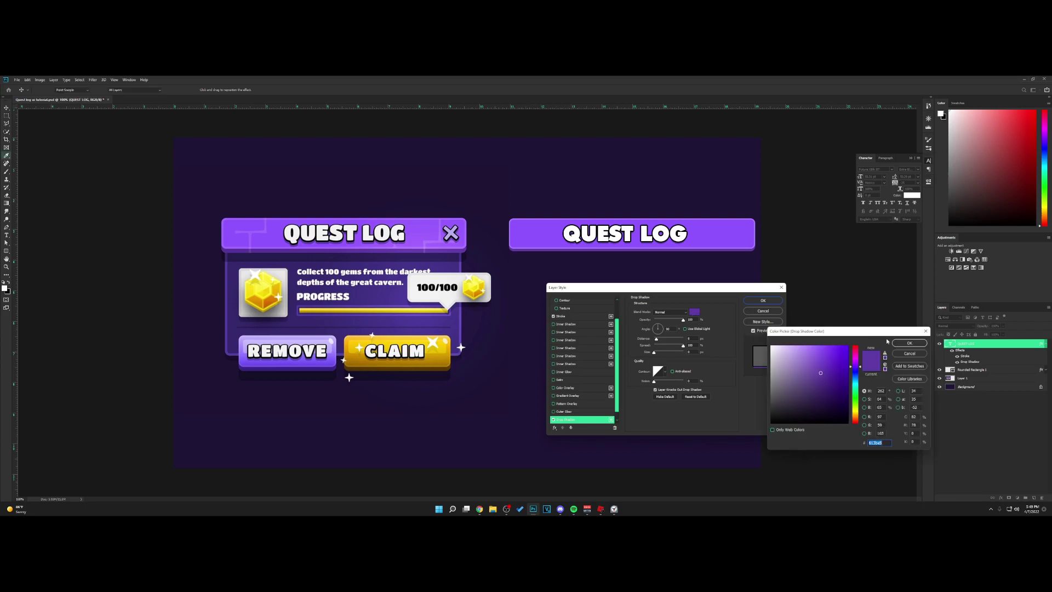
{"action": "left_click", "coordinate": [911, 343]}
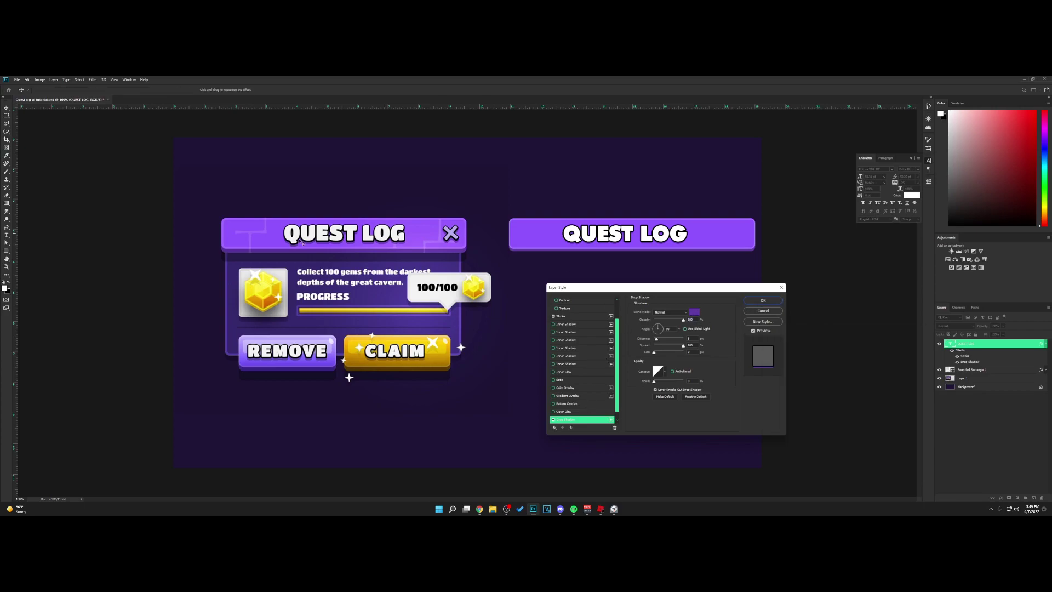
{"action": "left_click", "coordinate": [698, 313]}
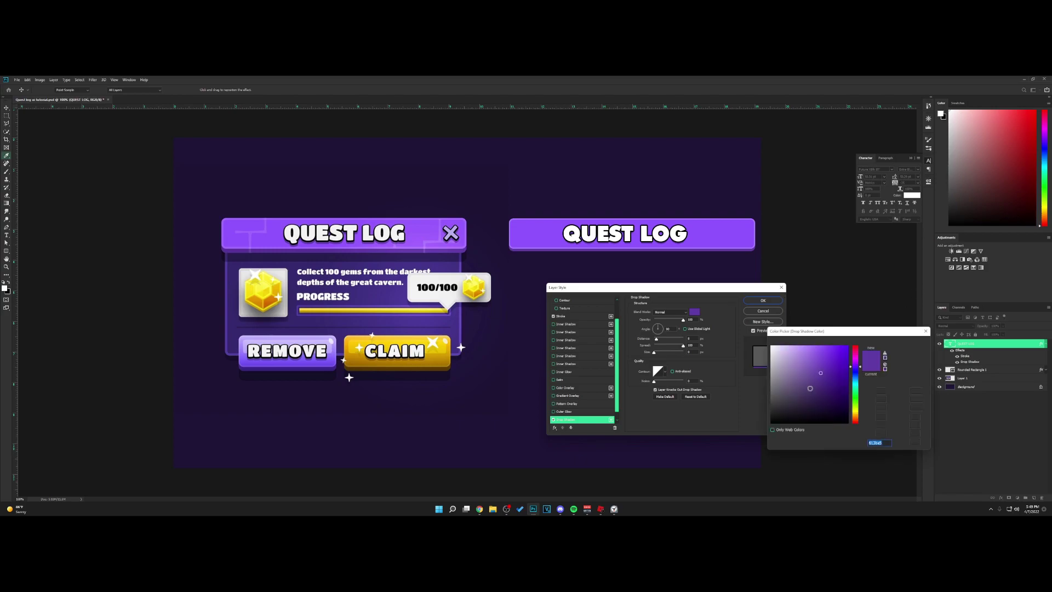
{"action": "left_click_drag", "start_coordinate": [795, 400], "coordinate": [749, 435]}
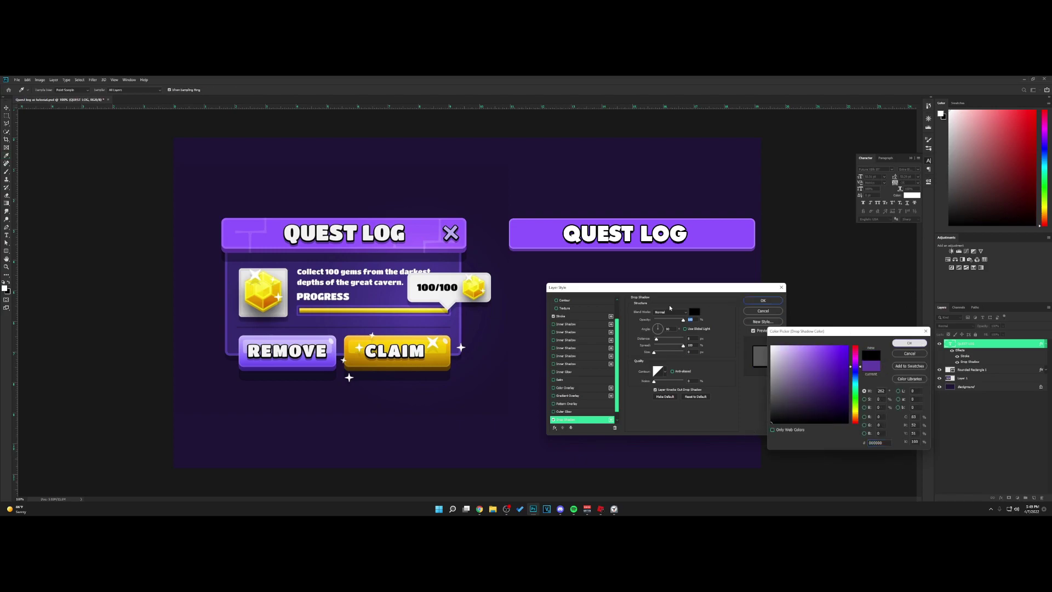
{"action": "left_click", "coordinate": [909, 343]}
{"action": "left_click_drag", "start_coordinate": [655, 354], "coordinate": [655, 355]}
{"action": "scroll", "coordinate": [579, 410], "scroll_direction": "down", "scroll_amount": 1}
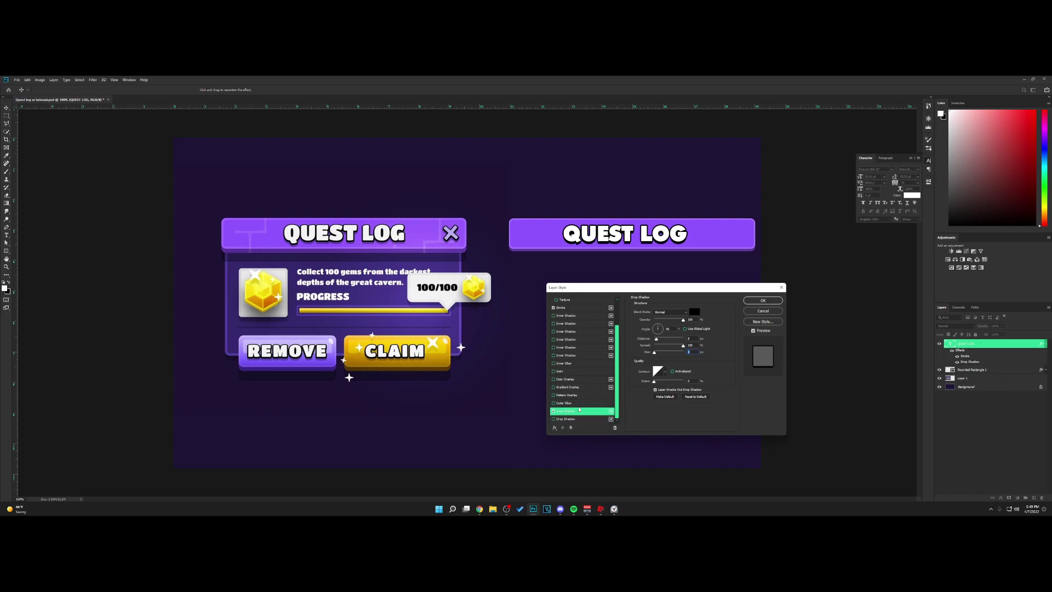
Add a second hard drop shadow to the QUEST LOG text, coloured with sampled purple at full opacity, and adjust its distance
{"action": "left_click", "coordinate": [570, 420]}
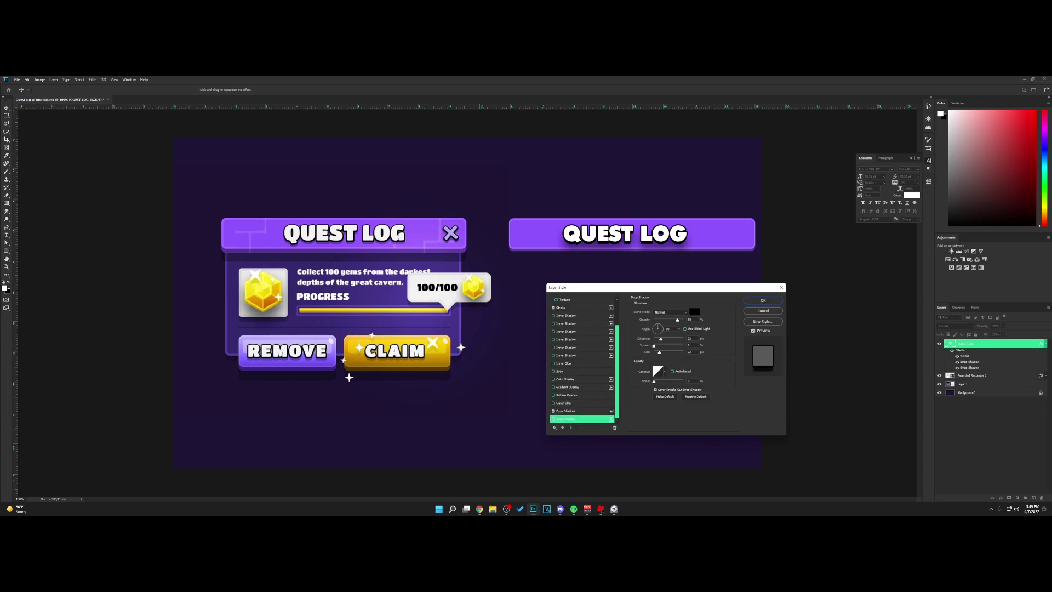
{"action": "mouse_move", "coordinate": [654, 347]}
{"action": "left_mouse_down"}
{"action": "mouse_move", "coordinate": [686, 347]}
{"action": "mouse_move", "coordinate": [652, 353]}
{"action": "left_mouse_up"}
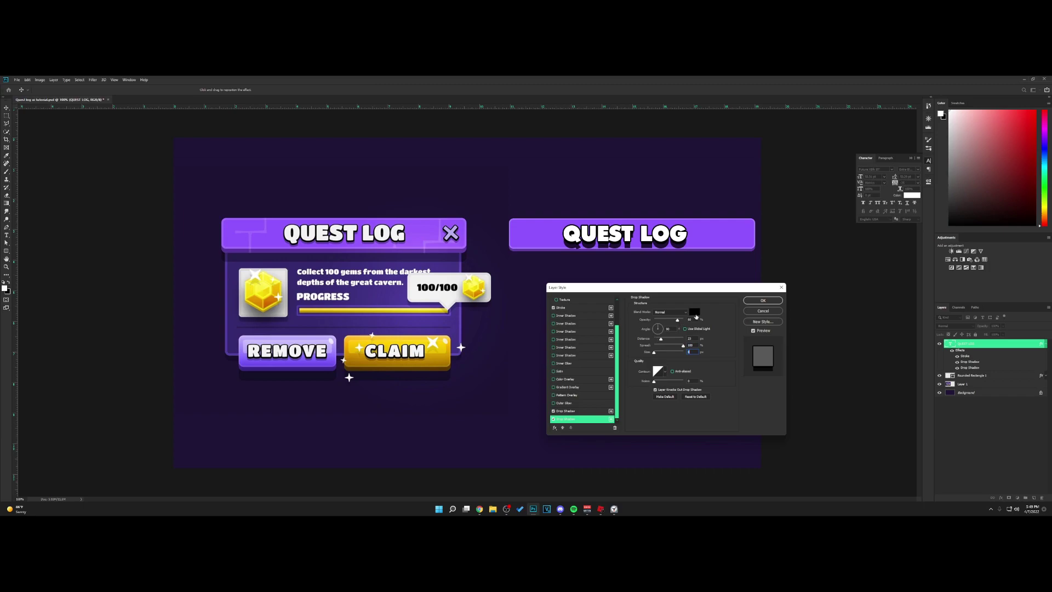
{"action": "left_click", "coordinate": [695, 314]}
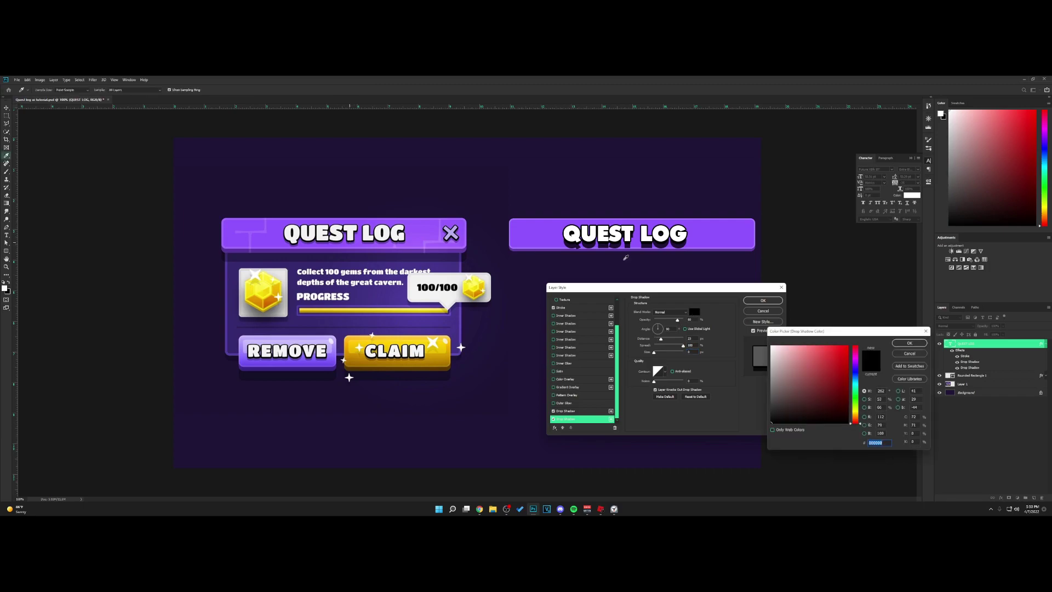
{"action": "left_click", "coordinate": [626, 258]}
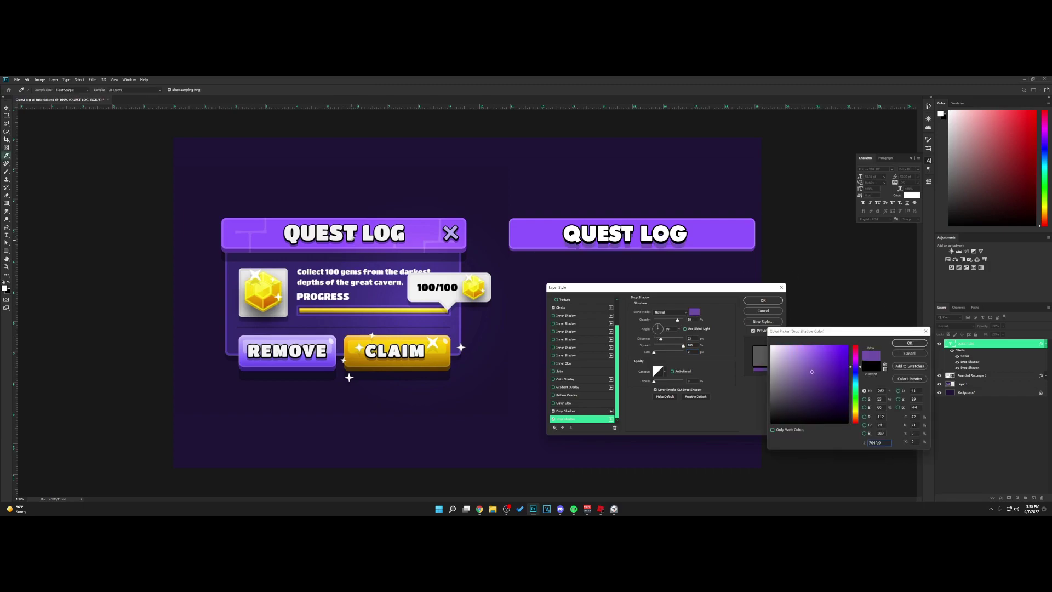
{"action": "left_click", "coordinate": [910, 343]}
{"action": "left_click_drag", "start_coordinate": [678, 320], "coordinate": [659, 339]}
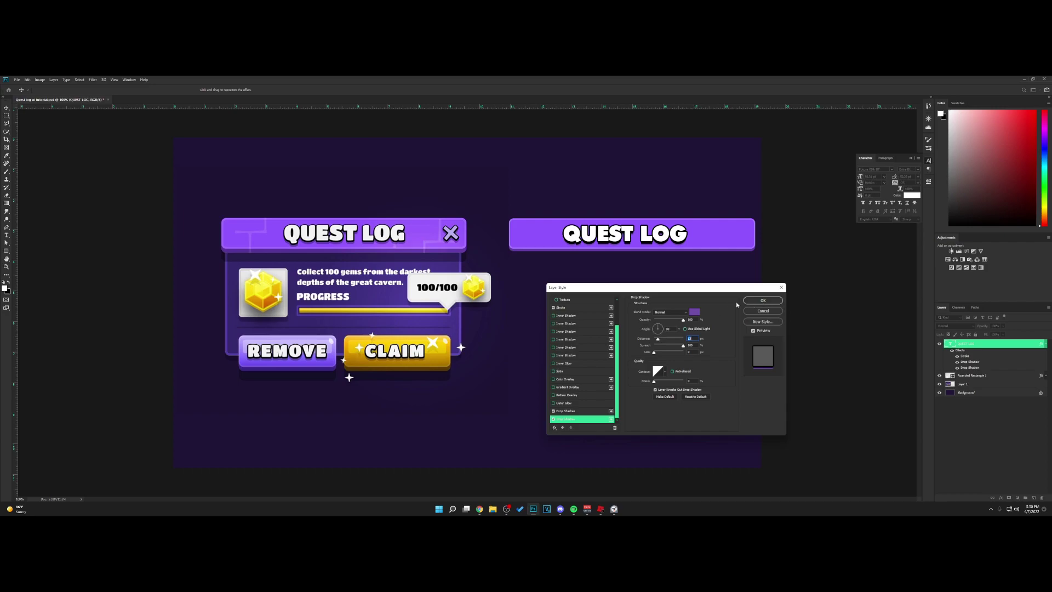
{"action": "left_click", "coordinate": [768, 300]}
Scale the QUEST LOG title down slightly, nudge it into the centre of the header bar and collapse its layer effects
{"action": "key", "text": "ctrl+t"}
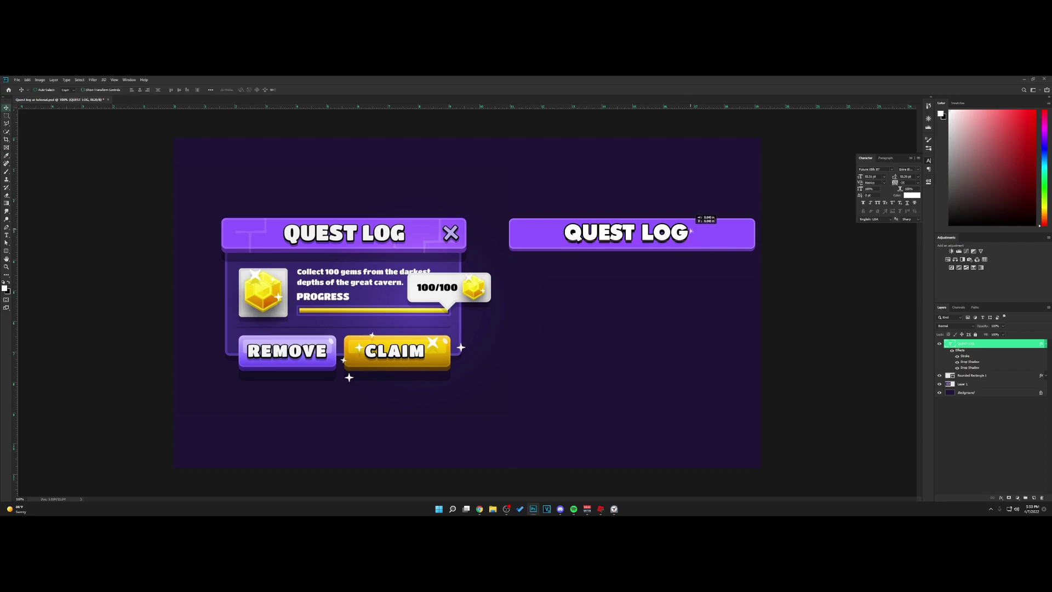
{"action": "left_click_drag", "start_coordinate": [687, 222], "coordinate": [683, 223]}
{"action": "key", "text": "Return"}
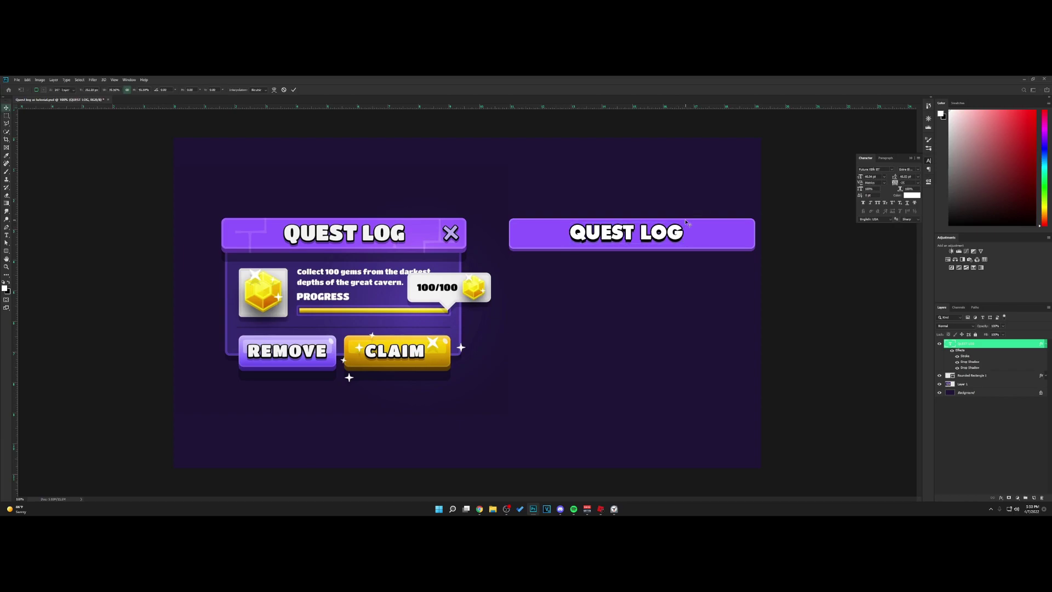
{"action": "key", "text": "Down"}
{"action": "key", "text": "Down"}
{"action": "key", "text": "Left"}
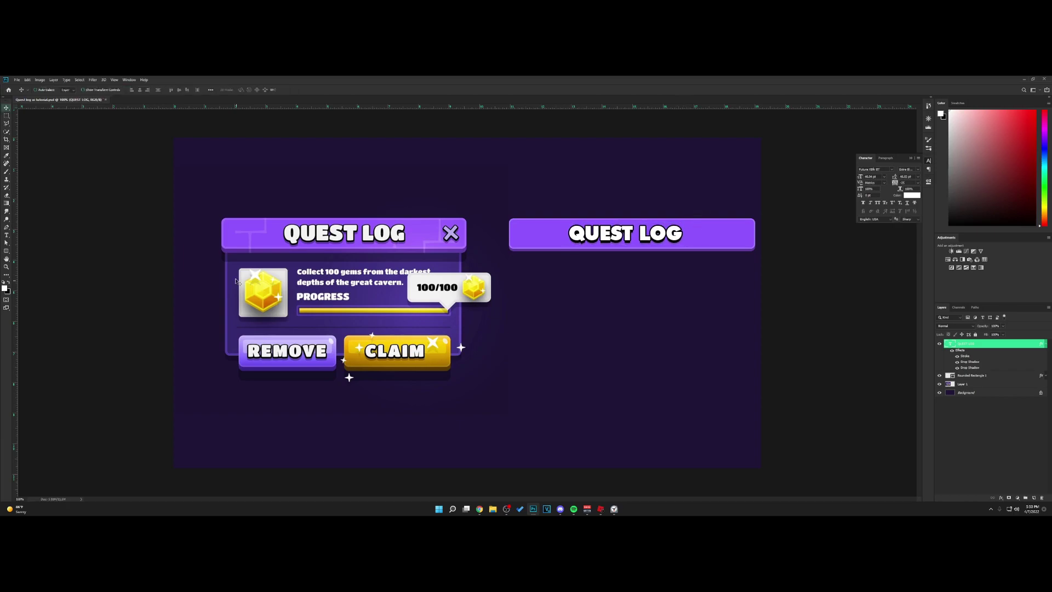
{"action": "left_click", "coordinate": [1047, 344]}
Draw a rounded rectangle over the reference panel body on a layer beneath the header, and move it under the new header
{"action": "left_click", "coordinate": [1019, 361]}
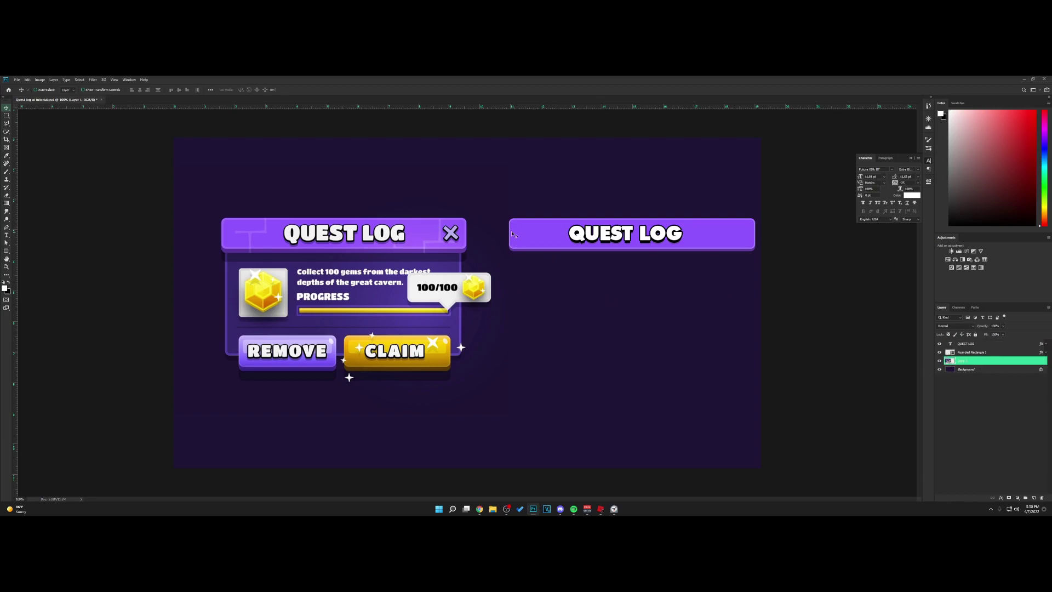
{"action": "left_click", "coordinate": [1034, 497]}
{"action": "right_click", "coordinate": [7, 251]}
{"action": "left_click", "coordinate": [33, 256]}
{"action": "left_click_drag", "start_coordinate": [225, 238], "coordinate": [462, 355]}
{"action": "key", "text": "v"}
{"action": "left_click_drag", "start_coordinate": [347, 370], "coordinate": [726, 334]}
Fill the panel body rectangle with the medium purple sampled from the reference panel body
{"action": "double_click", "coordinate": [950, 361]}
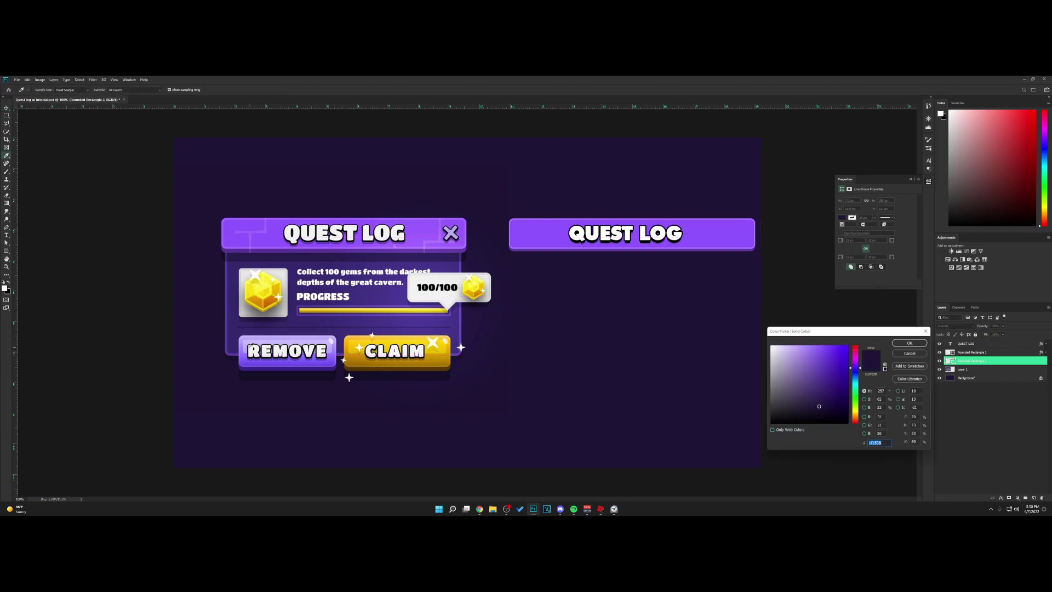
{"action": "left_click", "coordinate": [399, 293]}
{"action": "key", "text": "Return"}
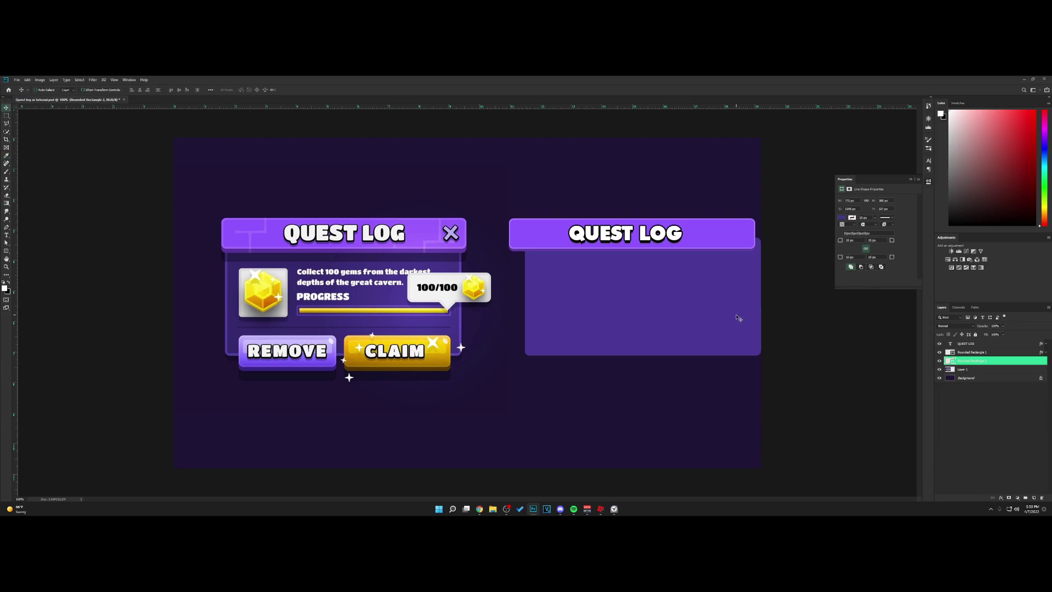
Overlay the body rectangle on the reference, resize its edges to match the reference body, and return it beneath the new header
{"action": "left_click_drag", "start_coordinate": [721, 318], "coordinate": [418, 325]}
{"action": "key", "text": "ctrl+t"}
{"action": "left_click_drag", "start_coordinate": [461, 297], "coordinate": [459, 297]}
{"action": "mouse_move", "coordinate": [349, 356]}
{"action": "left_mouse_down"}
{"action": "mouse_move", "coordinate": [350, 346]}
{"action": "mouse_move", "coordinate": [350, 355]}
{"action": "left_mouse_up"}
{"action": "left_click_drag", "start_coordinate": [227, 296], "coordinate": [229, 296]}
{"action": "key", "text": "Return"}
{"action": "left_click_drag", "start_coordinate": [382, 310], "coordinate": [671, 308]}
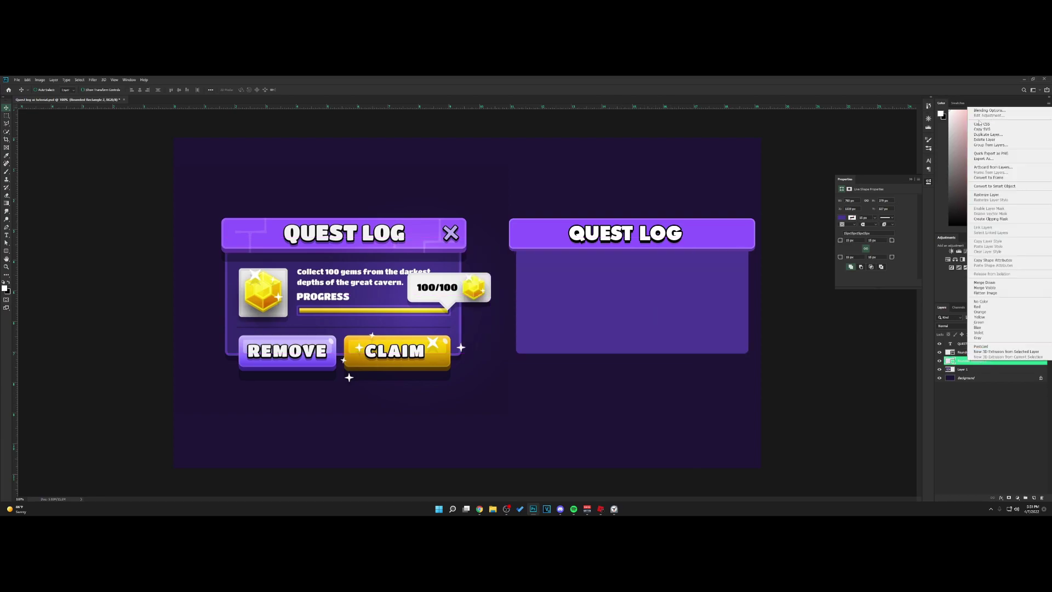
Add an outside stroke to the panel body in the purple sampled from the reference border and adjust its size
{"action": "left_click", "coordinate": [989, 110]}
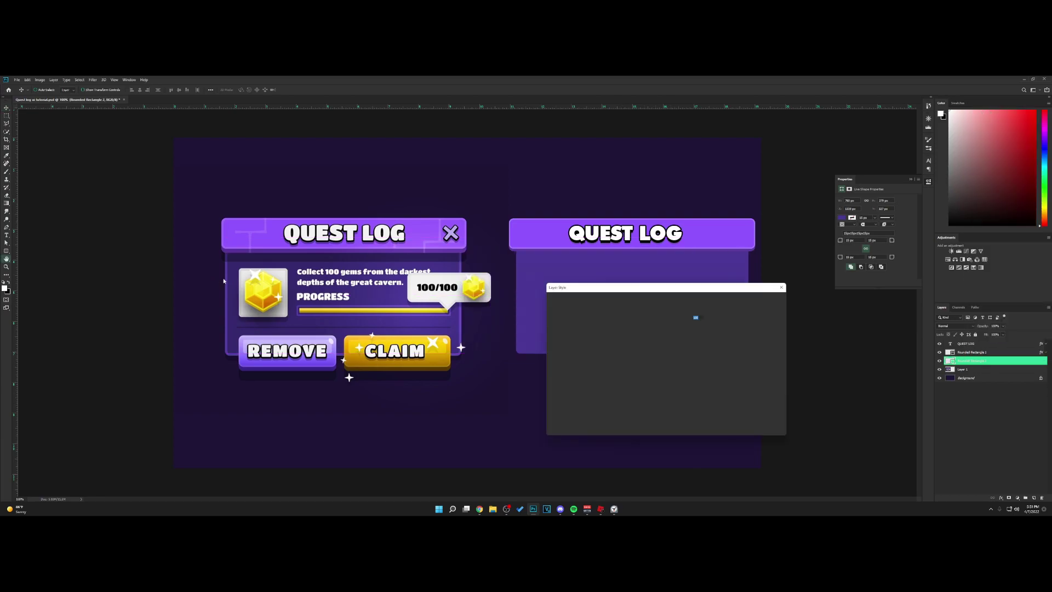
{"action": "left_click", "coordinate": [574, 341]}
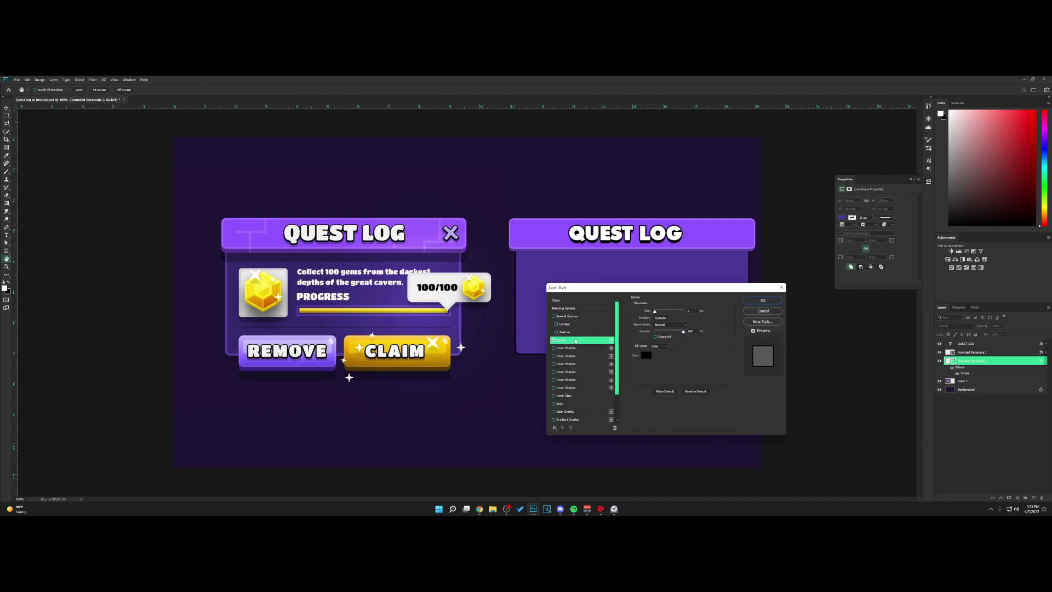
{"action": "left_click", "coordinate": [645, 356]}
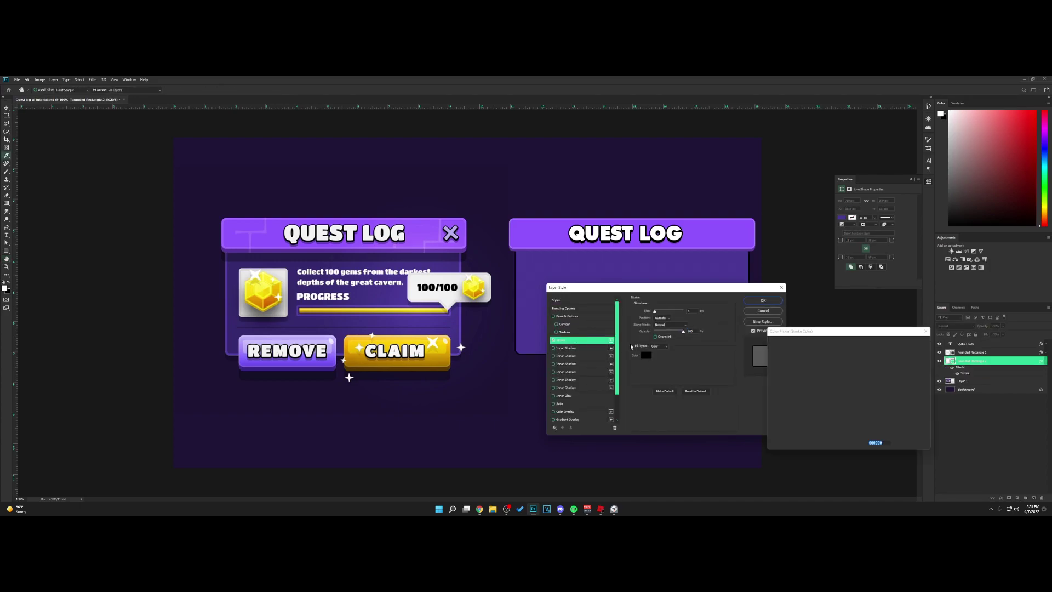
{"action": "left_click", "coordinate": [229, 268]}
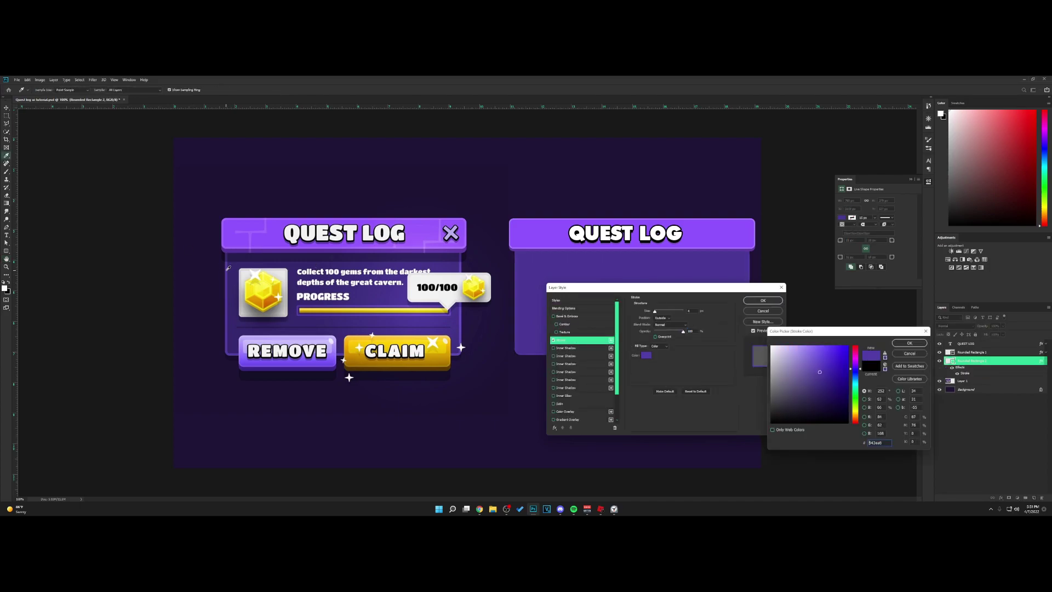
{"action": "left_click", "coordinate": [909, 345]}
{"action": "left_click_drag", "start_coordinate": [658, 312], "coordinate": [658, 313]}
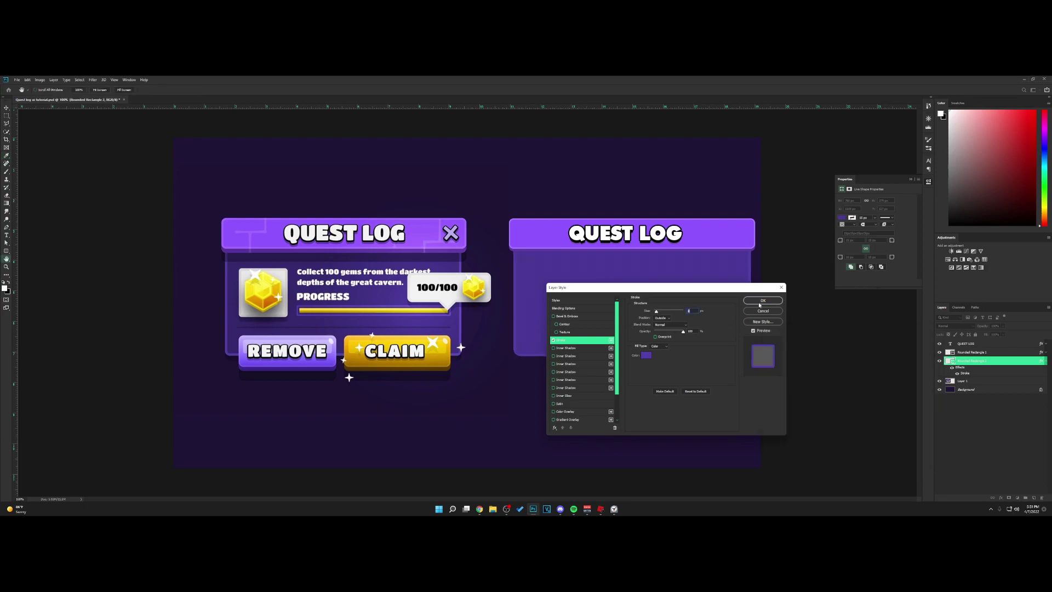
Add a hard black drop shadow to the panel body and fine-tune its distance and opacity
{"action": "scroll", "coordinate": [586, 412], "scroll_direction": "down", "scroll_amount": 2}
{"action": "left_click", "coordinate": [611, 411]}
{"action": "left_click_drag", "start_coordinate": [676, 289], "coordinate": [784, 298]}
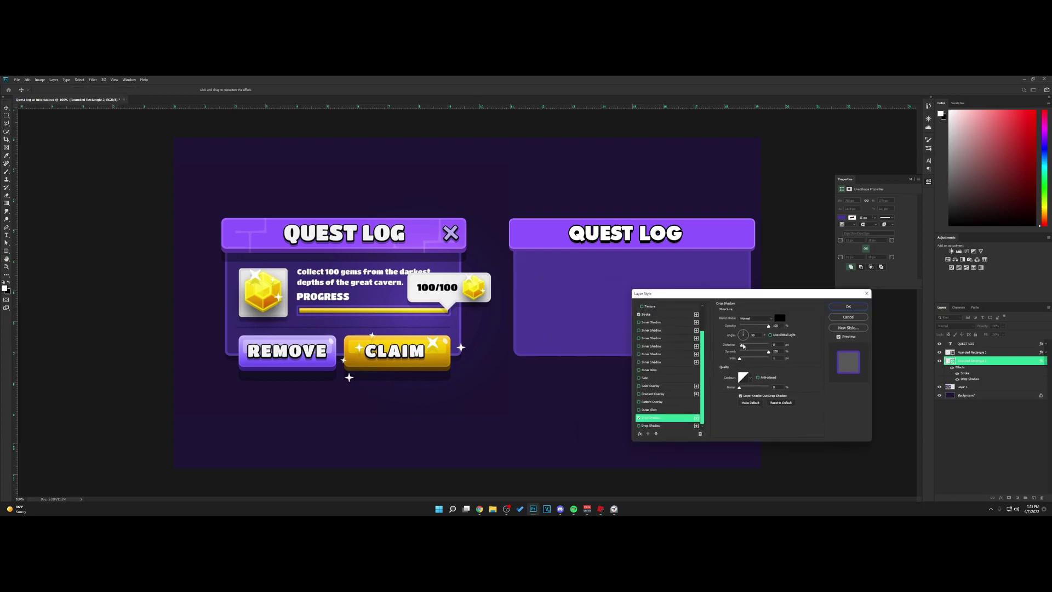
{"action": "left_click_drag", "start_coordinate": [744, 345], "coordinate": [754, 327]}
{"action": "key", "text": "Return"}
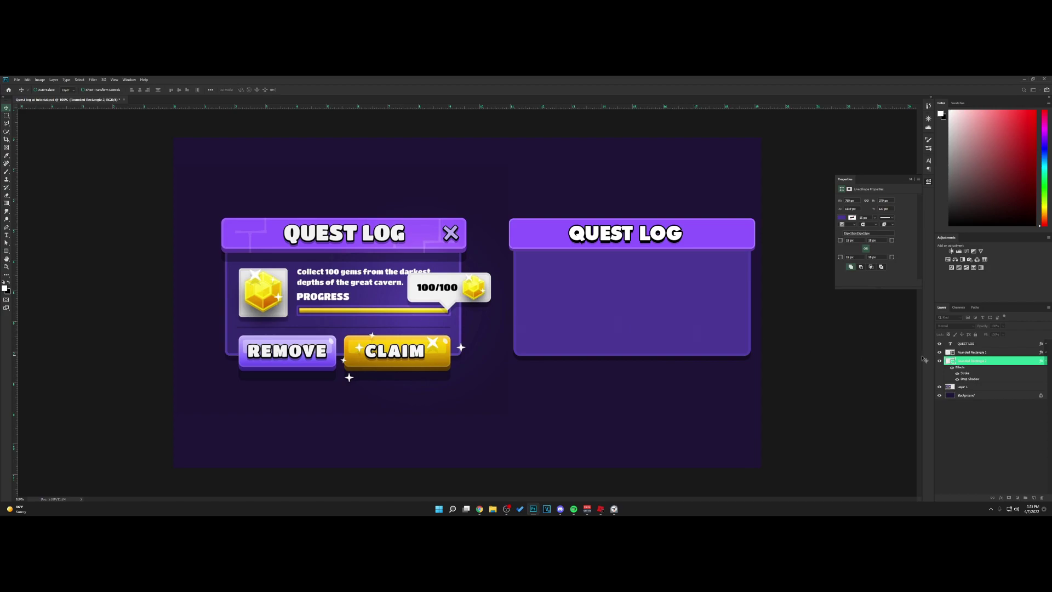
Create a new layer above the panel body, clip it to the body shape and collapse the body's effects
{"action": "left_click", "coordinate": [1035, 498]}
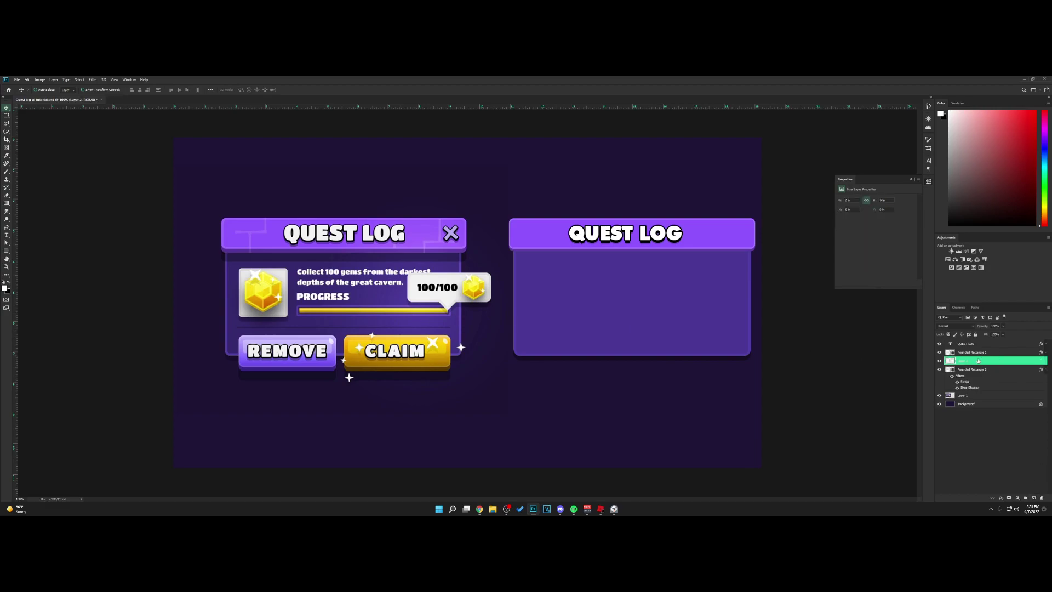
{"action": "left_click", "coordinate": [1047, 370]}
{"action": "right_click", "coordinate": [969, 361]}
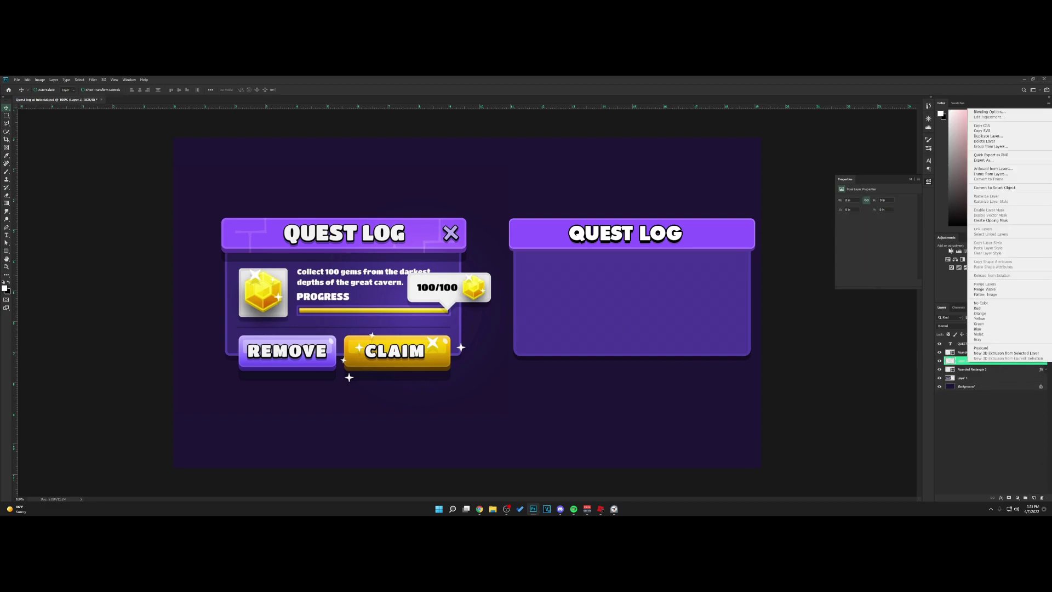
{"action": "left_click", "coordinate": [991, 221]}
Paint soft black shading around the panel body's edges with a smaller, low-opacity soft round brush, leaving the centre lighter
{"action": "key", "text": "b"}
{"action": "key", "text": "x"}
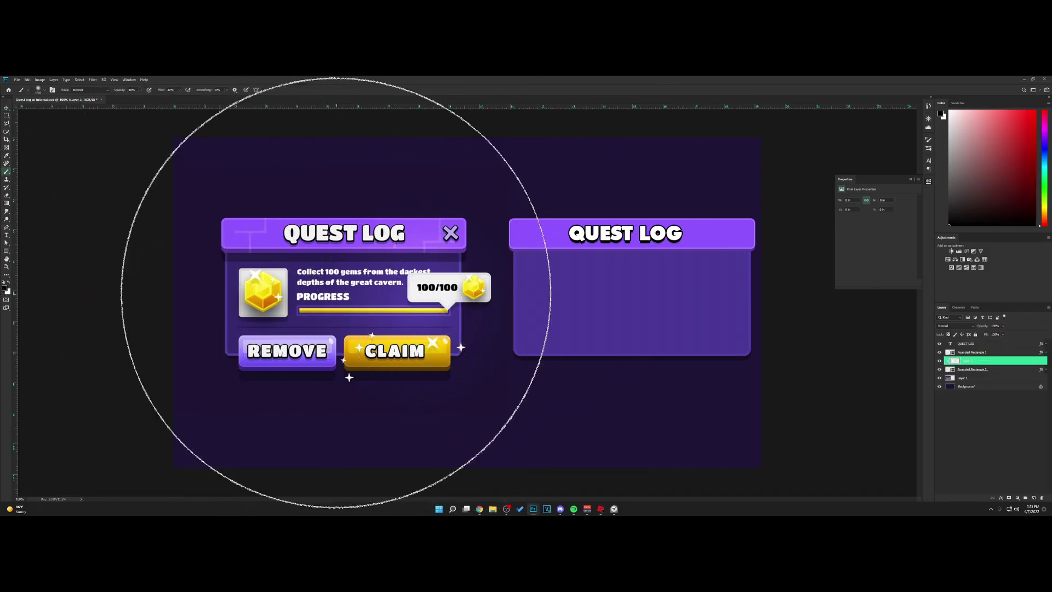
{"action": "key", "text": "p"}
{"action": "key", "text": "b"}
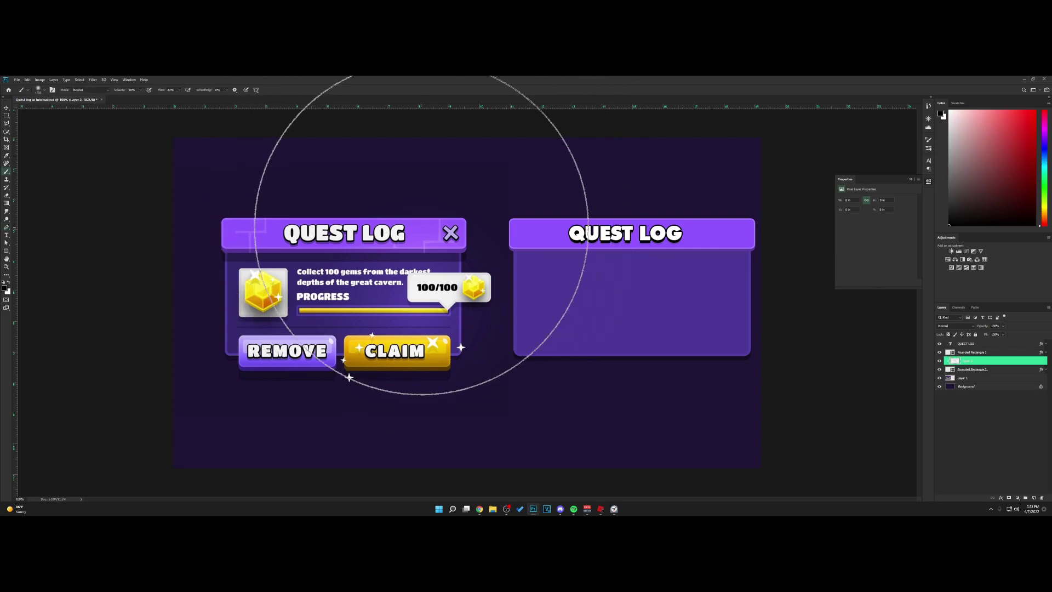
{"action": "left_click", "coordinate": [43, 93]}
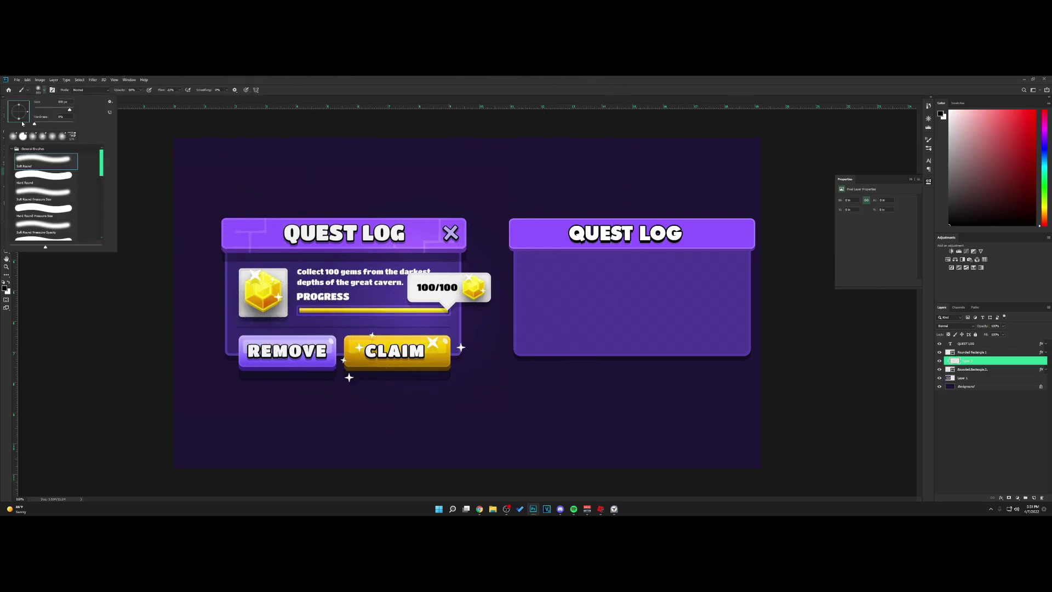
{"action": "left_click", "coordinate": [117, 104]}
{"action": "left_click_drag", "start_coordinate": [120, 91], "coordinate": [109, 91]}
{"action": "key", "text": "bracketleft"}
{"action": "key", "text": "bracketleft"}
{"action": "key", "text": "bracketleft"}
{"action": "key", "text": "bracketleft"}
{"action": "key", "text": "bracketleft"}
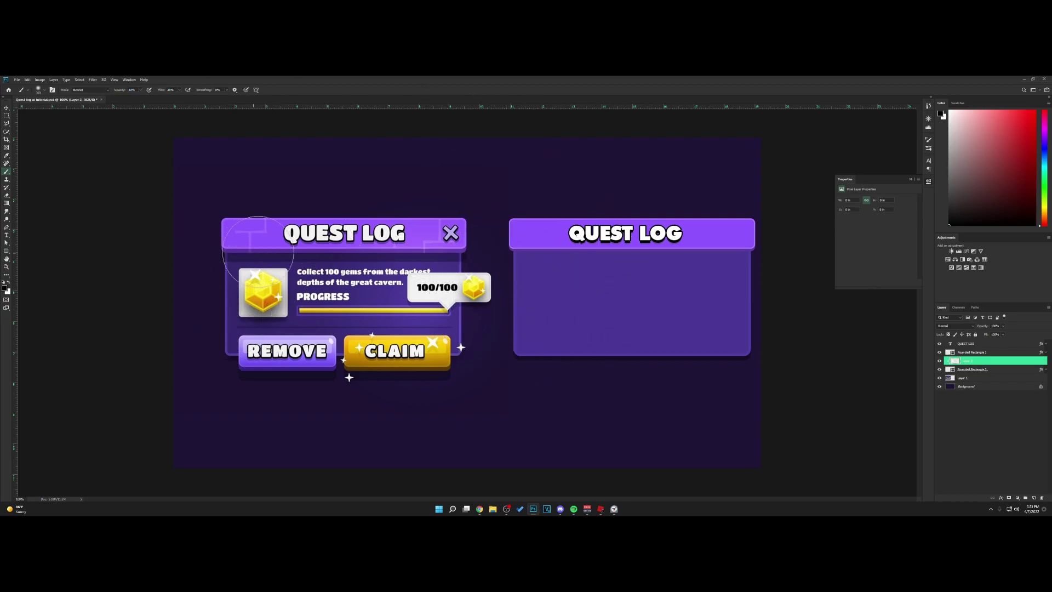
{"action": "key", "text": "bracketright"}
{"action": "mouse_move", "coordinate": [576, 234]}
{"action": "left_mouse_down"}
{"action": "mouse_move", "coordinate": [493, 272]}
{"action": "mouse_move", "coordinate": [650, 254]}
{"action": "mouse_move", "coordinate": [466, 285]}
{"action": "mouse_move", "coordinate": [685, 253]}
{"action": "mouse_move", "coordinate": [604, 223]}
{"action": "mouse_move", "coordinate": [515, 312]}
{"action": "mouse_move", "coordinate": [574, 352]}
{"action": "mouse_move", "coordinate": [536, 312]}
{"action": "mouse_move", "coordinate": [540, 348]}
{"action": "mouse_move", "coordinate": [508, 310]}
{"action": "mouse_move", "coordinate": [715, 412]}
{"action": "mouse_move", "coordinate": [518, 376]}
{"action": "mouse_move", "coordinate": [704, 356]}
{"action": "mouse_move", "coordinate": [451, 371]}
{"action": "mouse_move", "coordinate": [509, 385]}
{"action": "mouse_move", "coordinate": [448, 358]}
{"action": "mouse_move", "coordinate": [517, 372]}
{"action": "mouse_move", "coordinate": [532, 402]}
{"action": "mouse_move", "coordinate": [585, 396]}
{"action": "mouse_move", "coordinate": [454, 373]}
{"action": "mouse_move", "coordinate": [609, 377]}
{"action": "left_mouse_up"}
{"action": "mouse_move", "coordinate": [520, 295]}
{"action": "left_mouse_down"}
{"action": "mouse_move", "coordinate": [482, 270]}
{"action": "mouse_move", "coordinate": [579, 298]}
{"action": "mouse_move", "coordinate": [528, 381]}
{"action": "mouse_move", "coordinate": [724, 236]}
{"action": "left_mouse_up"}
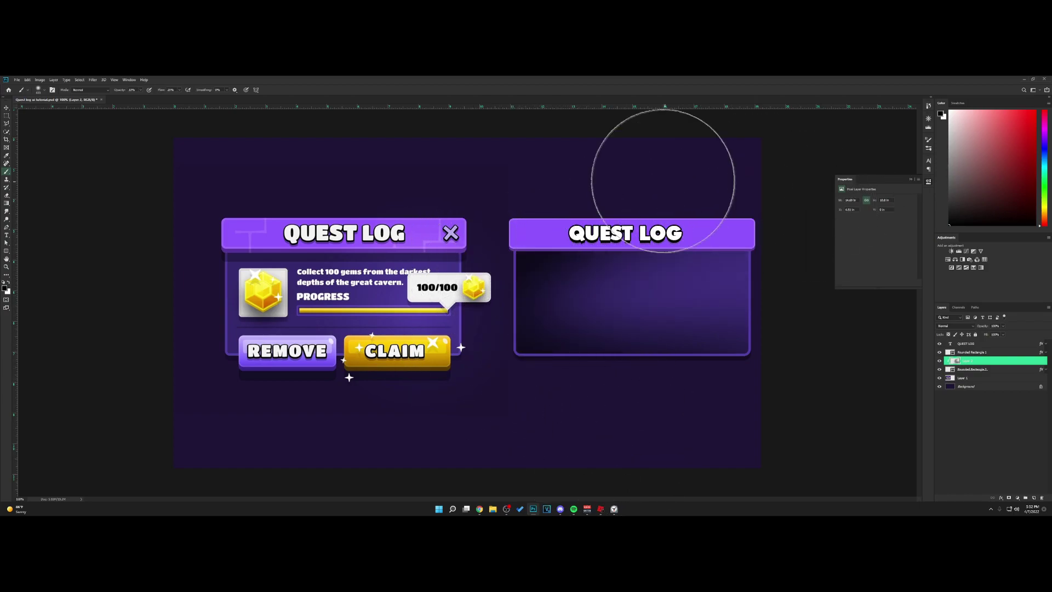
Lower the opacity of the clipped shading layer so the dark edges match the reference panel
{"action": "key", "text": "v"}
{"action": "mouse_move", "coordinate": [985, 327]}
{"action": "left_mouse_down"}
{"action": "mouse_move", "coordinate": [906, 331]}
{"action": "mouse_move", "coordinate": [922, 331]}
{"action": "left_mouse_up"}
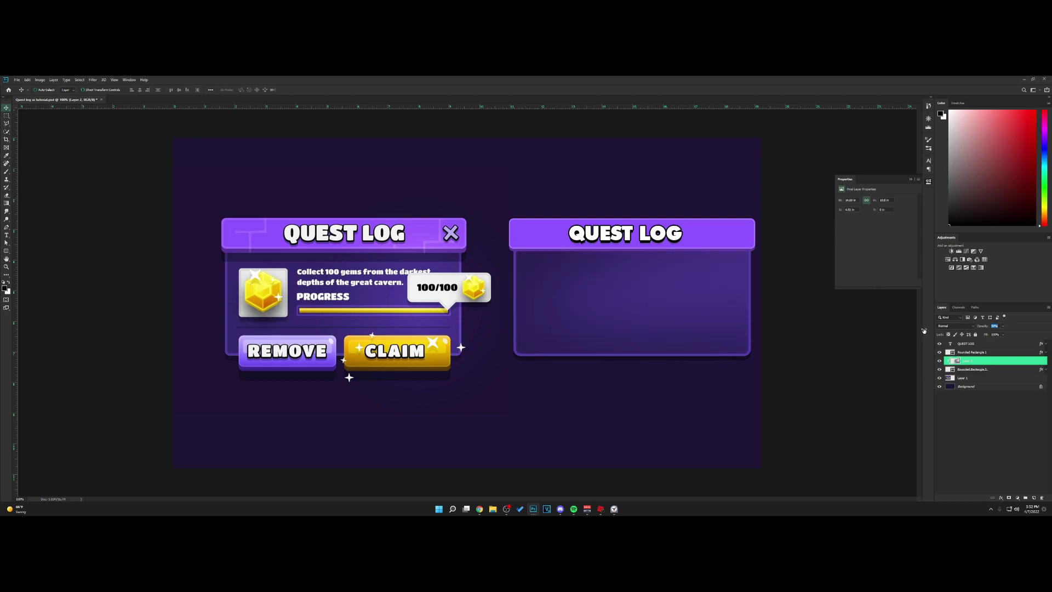
{"action": "left_click_drag", "start_coordinate": [925, 331], "coordinate": [926, 331]}
Add a second black drop shadow to the header bar, adjust its distance and set its opacity to 30%
{"action": "right_click", "coordinate": [1010, 354]}
{"action": "left_click", "coordinate": [988, 103]}
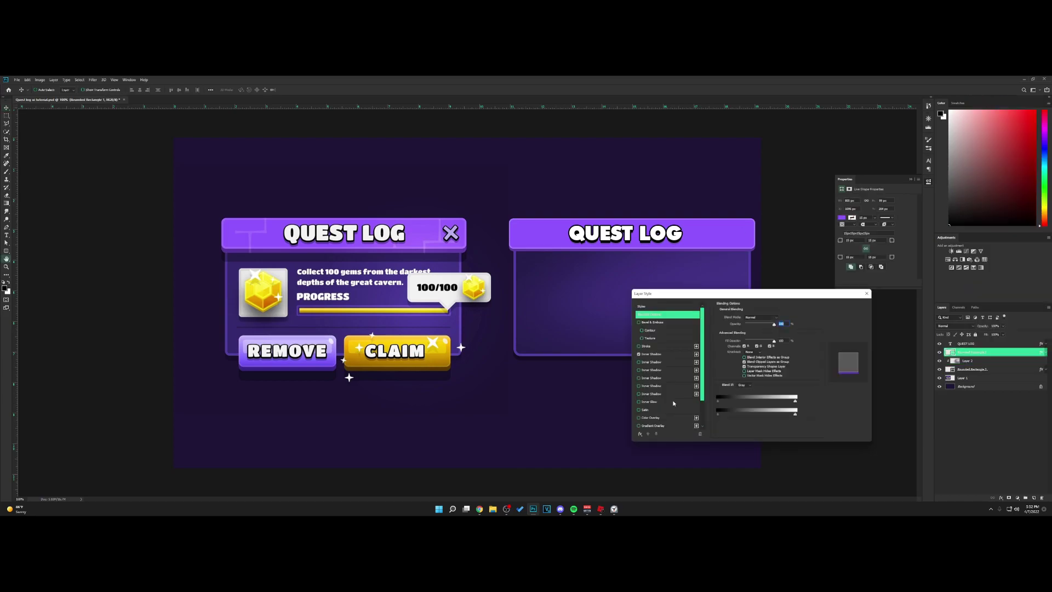
{"action": "left_click_drag", "start_coordinate": [739, 352], "coordinate": [745, 328]}
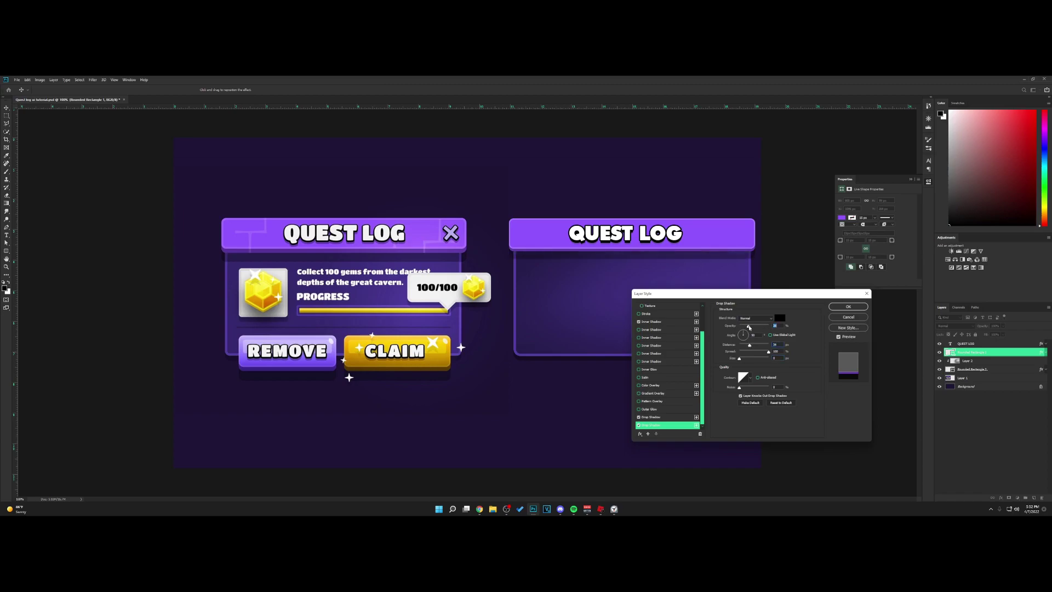
{"action": "type", "text": "2530"}
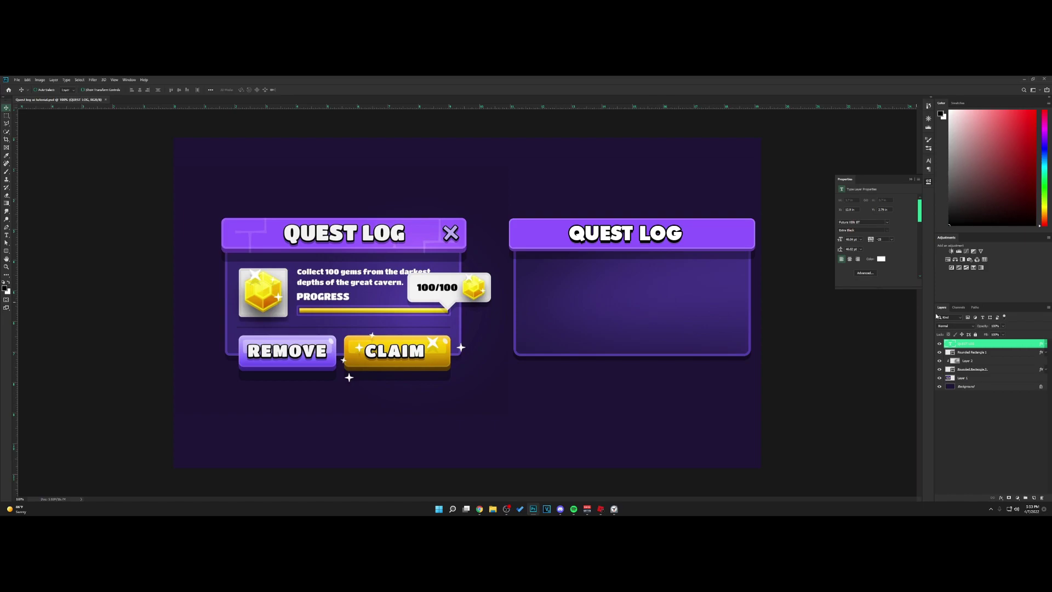
Duplicate the QUEST LOG title, change the copy's text to "X", and scale and place it at the header's right end
{"action": "left_click_drag", "start_coordinate": [632, 233], "coordinate": [702, 227], "text": "alt"}
{"action": "double_click", "coordinate": [714, 232]}
{"action": "type", "text": "X"}
{"action": "key", "text": "ctrl+Return"}
{"action": "key", "text": "v"}
{"action": "left_click_drag", "start_coordinate": [645, 229], "coordinate": [761, 235]}
{"action": "key", "text": "ctrl+t"}
{"action": "key", "text": "Return"}
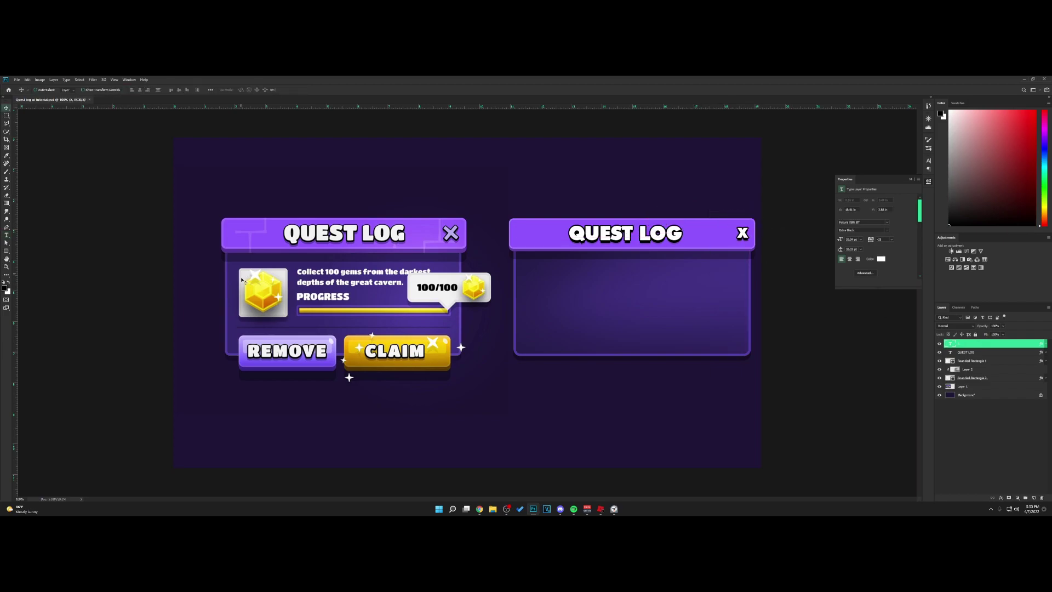
Draw a rounded square matching the reference gem tile, place it in the new panel body's upper-left area and save the document
{"action": "left_click", "coordinate": [1034, 498]}
{"action": "right_click", "coordinate": [13, 253]}
{"action": "left_click", "coordinate": [33, 258]}
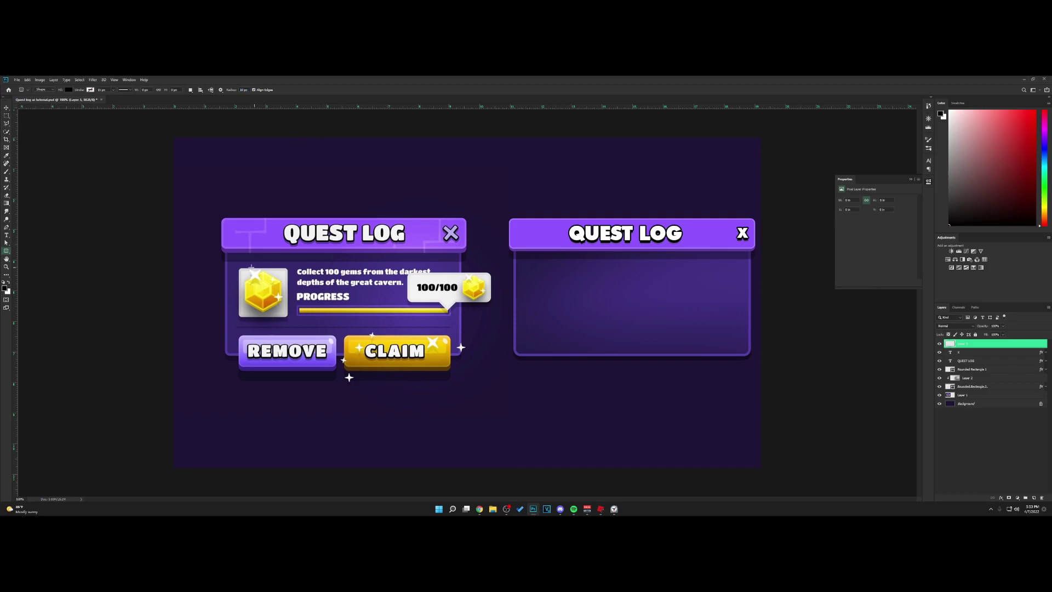
{"action": "mouse_move", "coordinate": [238, 317]}
{"action": "left_mouse_down"}
{"action": "mouse_move", "coordinate": [296, 256]}
{"action": "mouse_move", "coordinate": [284, 282]}
{"action": "mouse_move", "coordinate": [577, 282]}
{"action": "left_mouse_up"}
{"action": "key", "text": "v"}
{"action": "key", "text": "Up"}
{"action": "key", "text": "Up"}
{"action": "key", "text": "Up"}
{"action": "key", "text": "Up"}
{"action": "key", "text": "Up"}
{"action": "key", "text": "ctrl+s"}
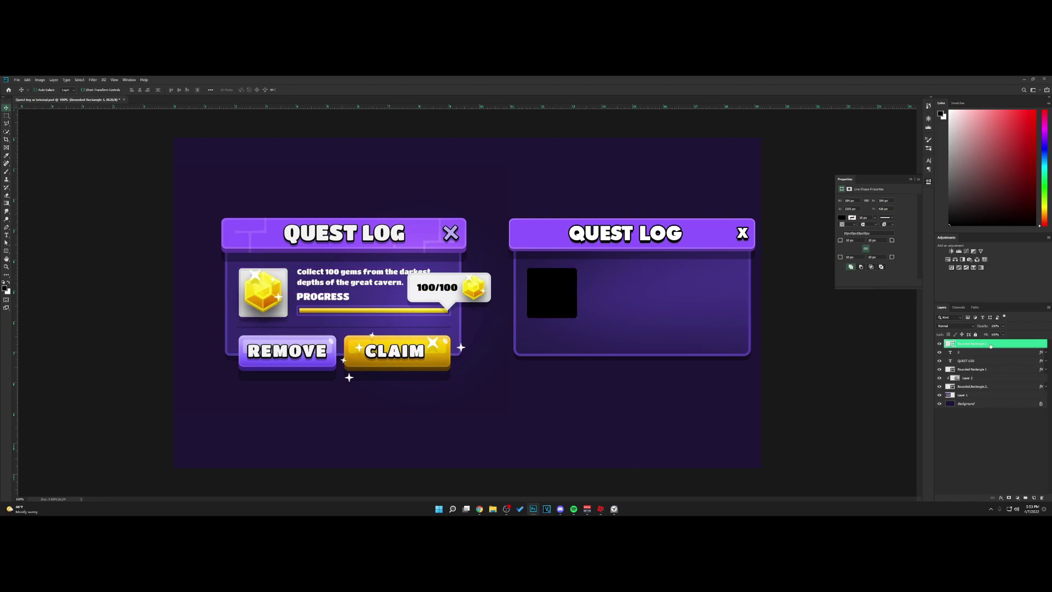
Fill the rounded tile in the new panel with the light grey sampled from the reference gem tile
{"action": "double_click", "coordinate": [952, 344]}
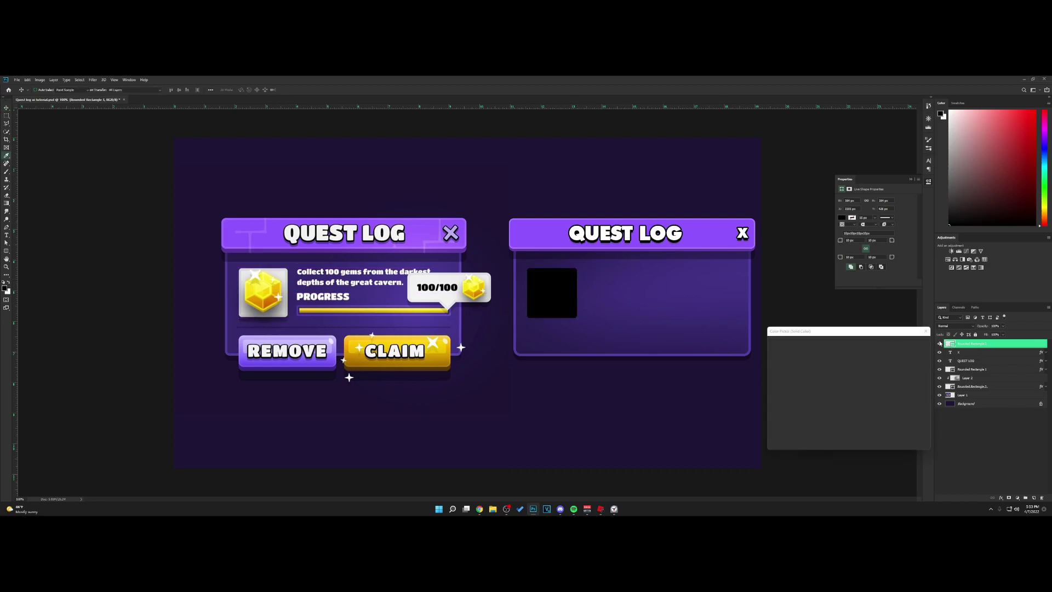
{"action": "left_click", "coordinate": [280, 274]}
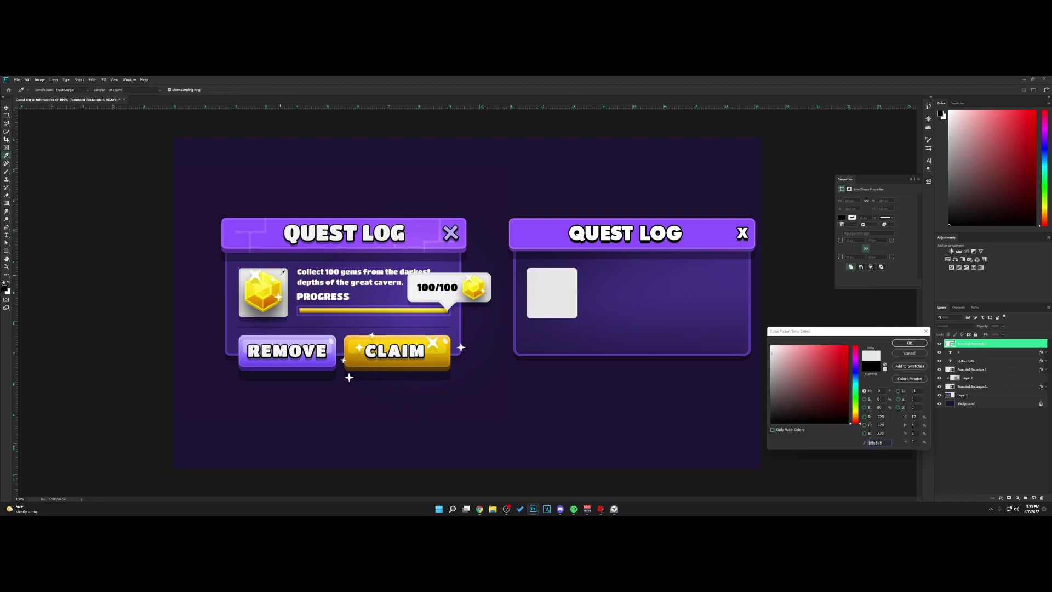
{"action": "left_click", "coordinate": [910, 343]}
Add a black inner shadow to the grey tile, lower its opacity and set its size to 7 px
{"action": "right_click", "coordinate": [980, 346]}
{"action": "left_click", "coordinate": [982, 95]}
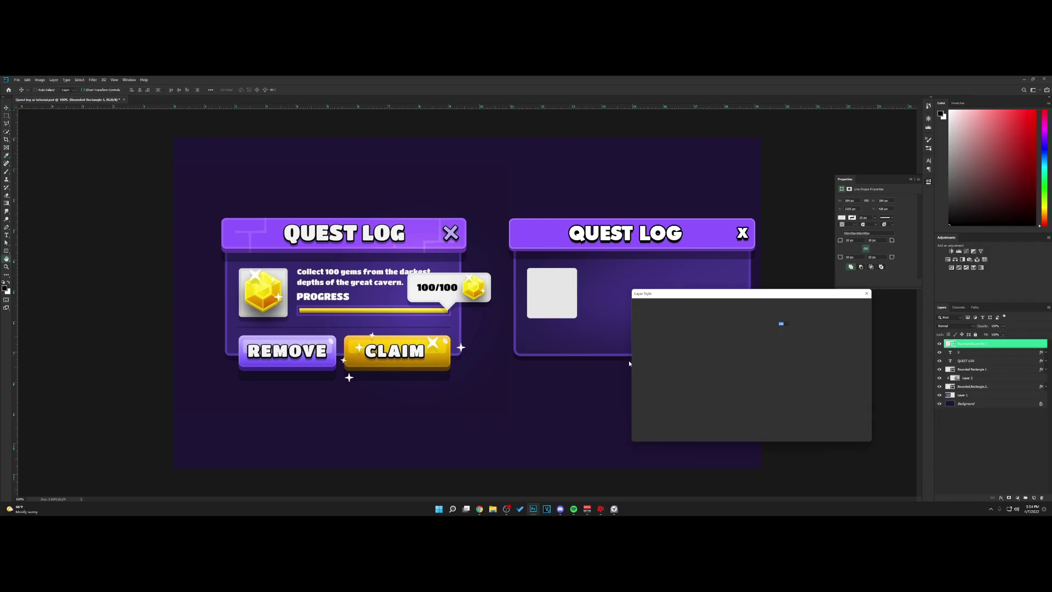
{"action": "left_click", "coordinate": [663, 354]}
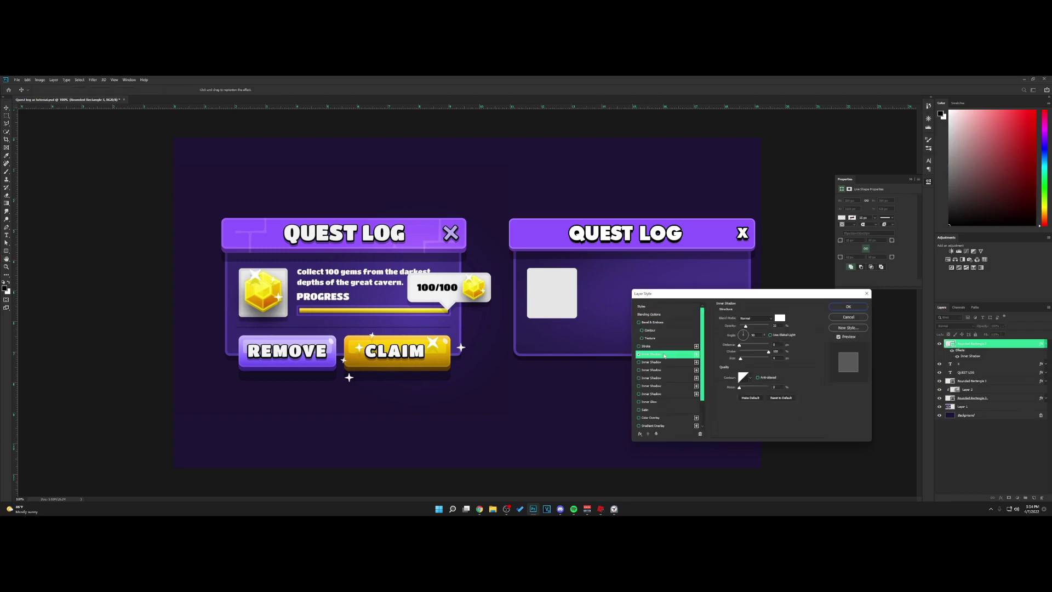
{"action": "left_click", "coordinate": [780, 318]}
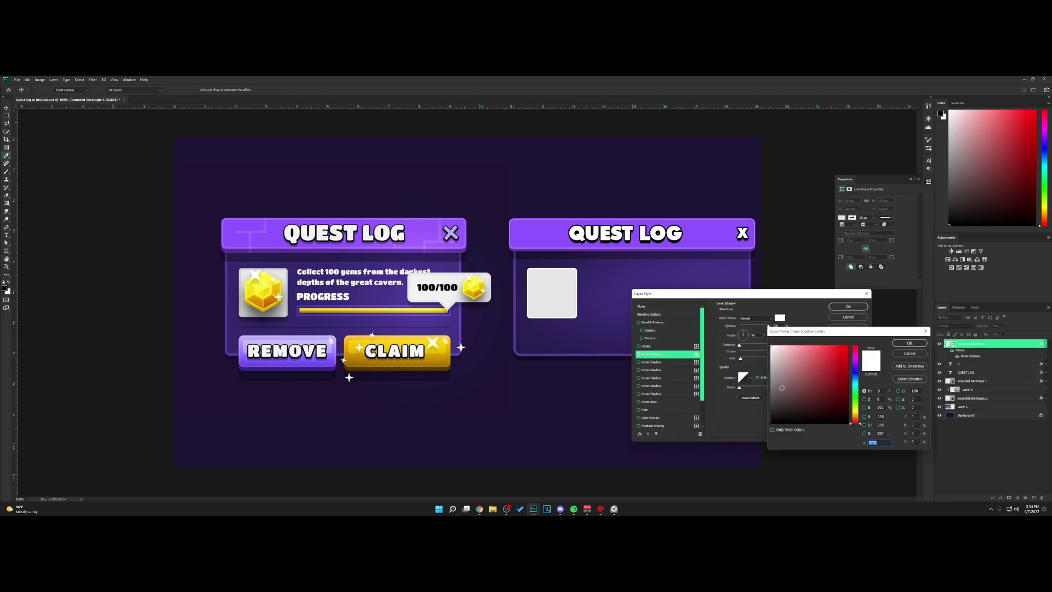
{"action": "left_click", "coordinate": [914, 343]}
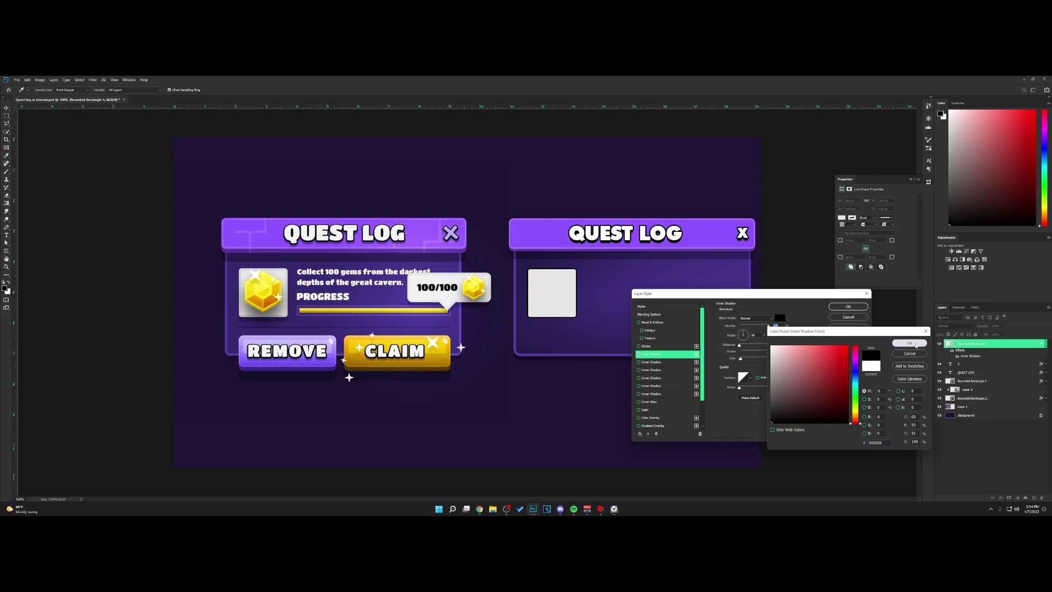
{"action": "left_click_drag", "start_coordinate": [768, 326], "coordinate": [743, 328]}
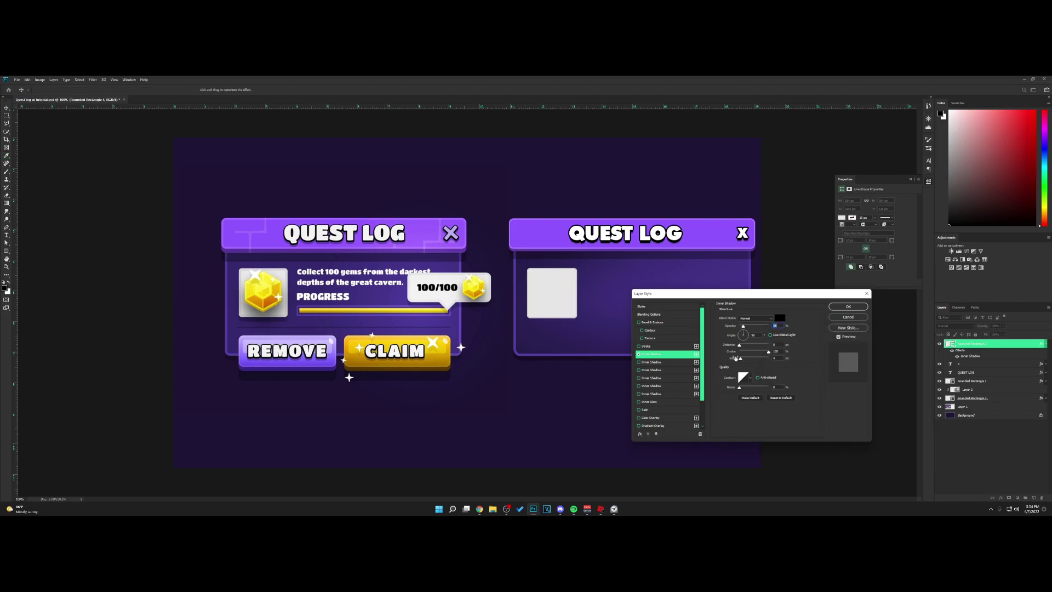
{"action": "type", "text": "7"}
Add a drop shadow to the grey tile, colour it black (000000) and reduce its opacity
{"action": "scroll", "coordinate": [697, 398], "scroll_direction": "down", "scroll_amount": 3}
{"action": "left_click", "coordinate": [661, 416]}
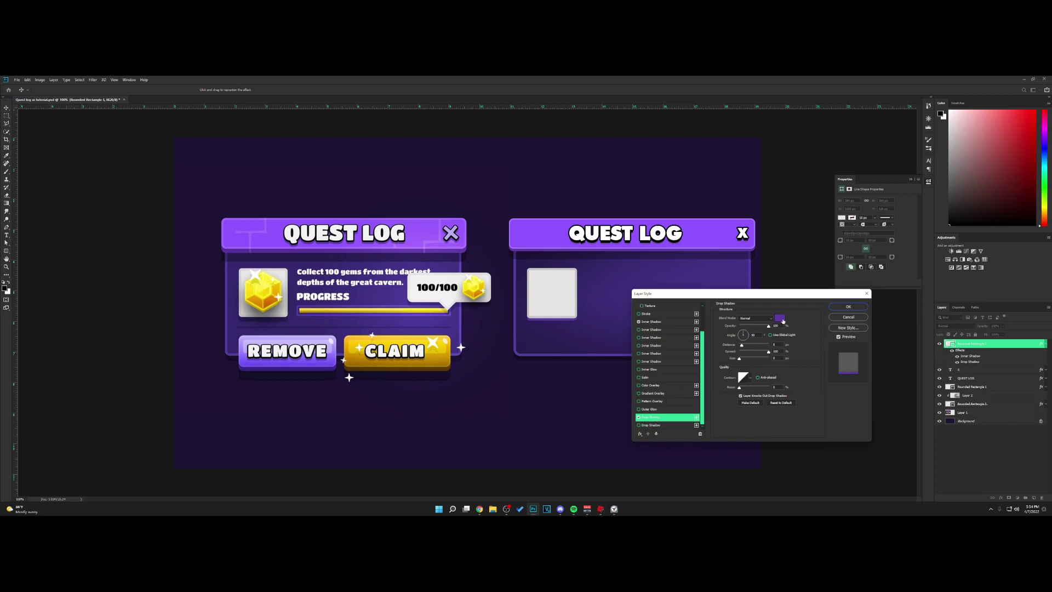
{"action": "left_click", "coordinate": [780, 319]}
{"action": "type", "text": "000000"}
{"action": "left_click", "coordinate": [910, 344]}
{"action": "left_click_drag", "start_coordinate": [769, 326], "coordinate": [752, 328]}
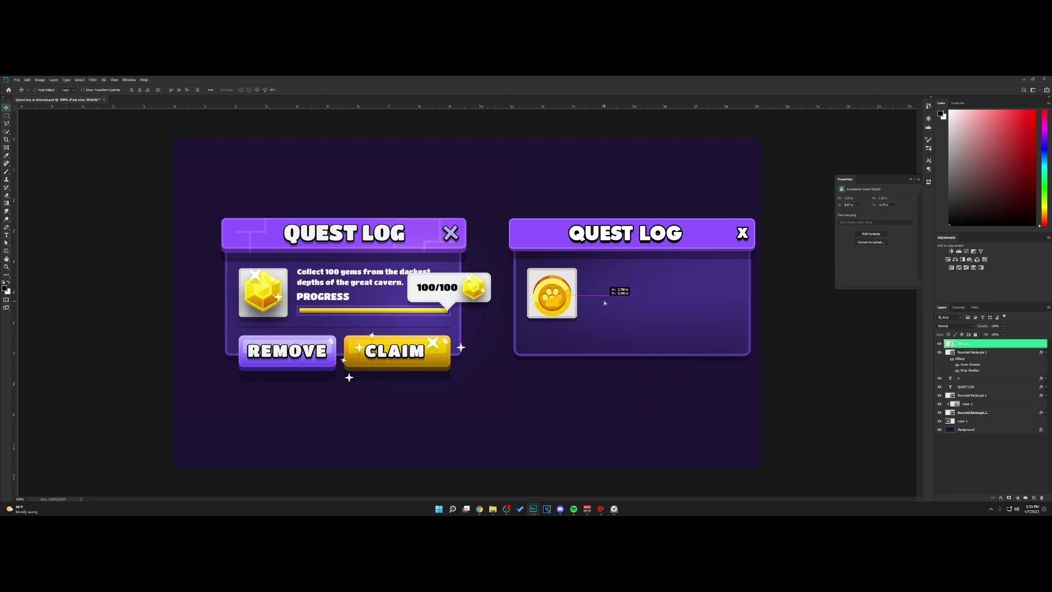
Scale down the gold paw coin icon and nudge it to the centre of the grey tile
{"action": "left_click_drag", "start_coordinate": [601, 303], "coordinate": [606, 301]}
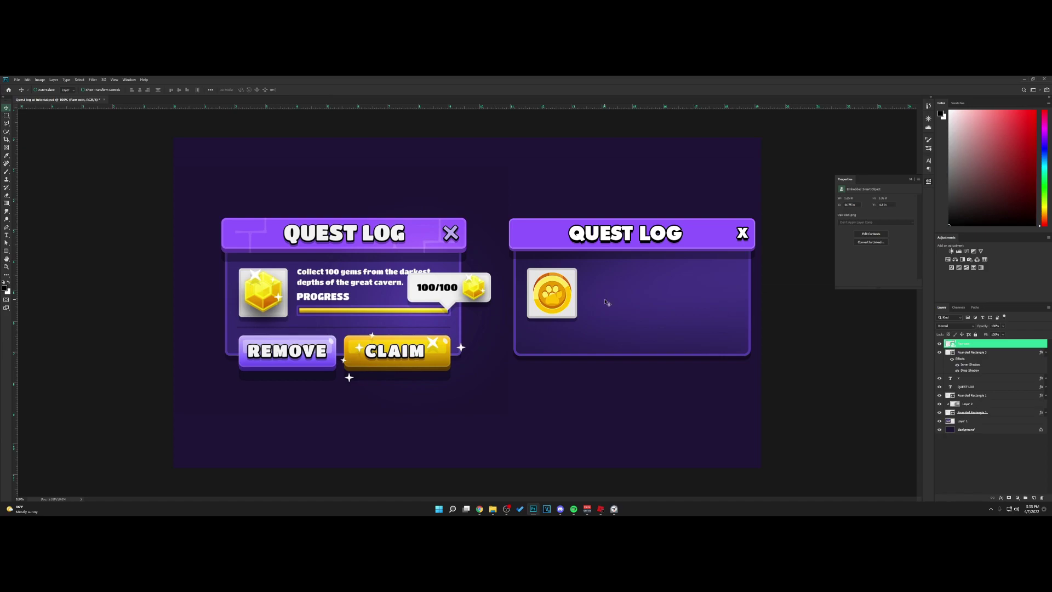
{"action": "key", "text": "ctrl+t"}
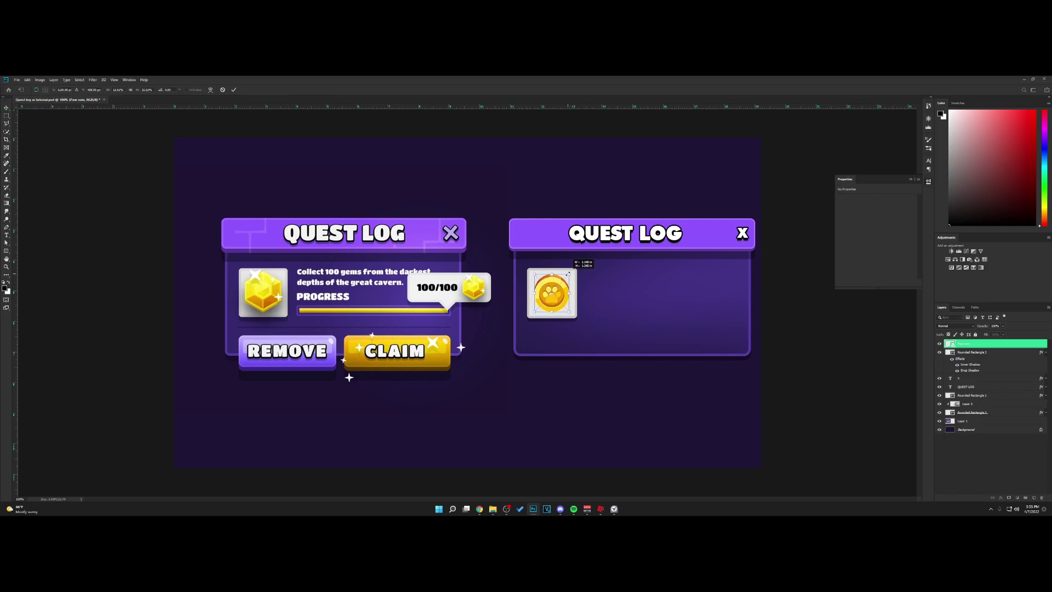
{"action": "key", "text": "Return"}
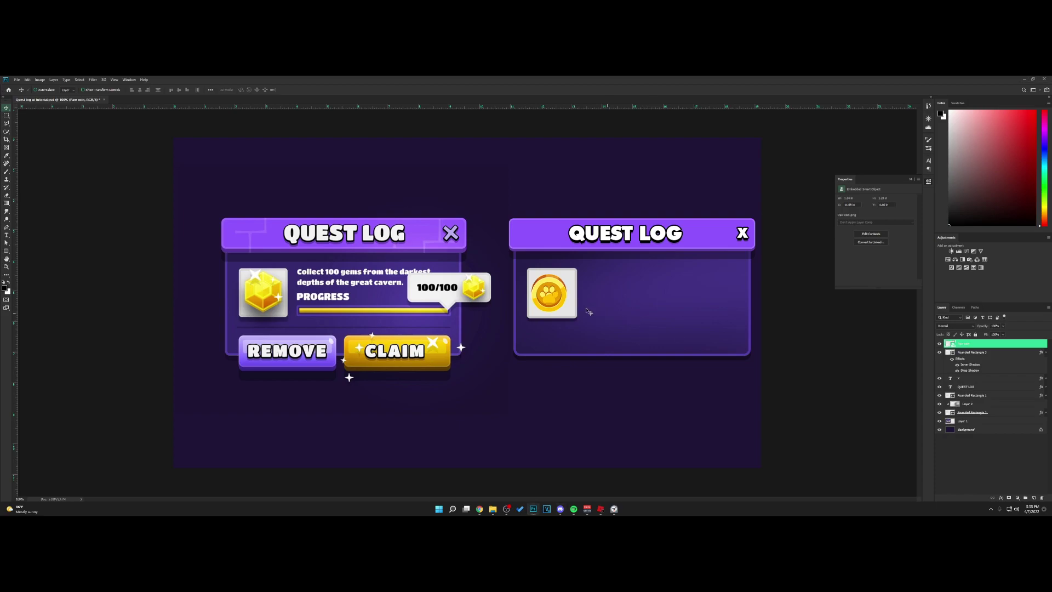
{"action": "key", "text": "Right"}
{"action": "key", "text": "Right"}
{"action": "left_click_drag", "start_coordinate": [618, 314], "coordinate": [621, 314]}
{"action": "key", "text": "Down"}
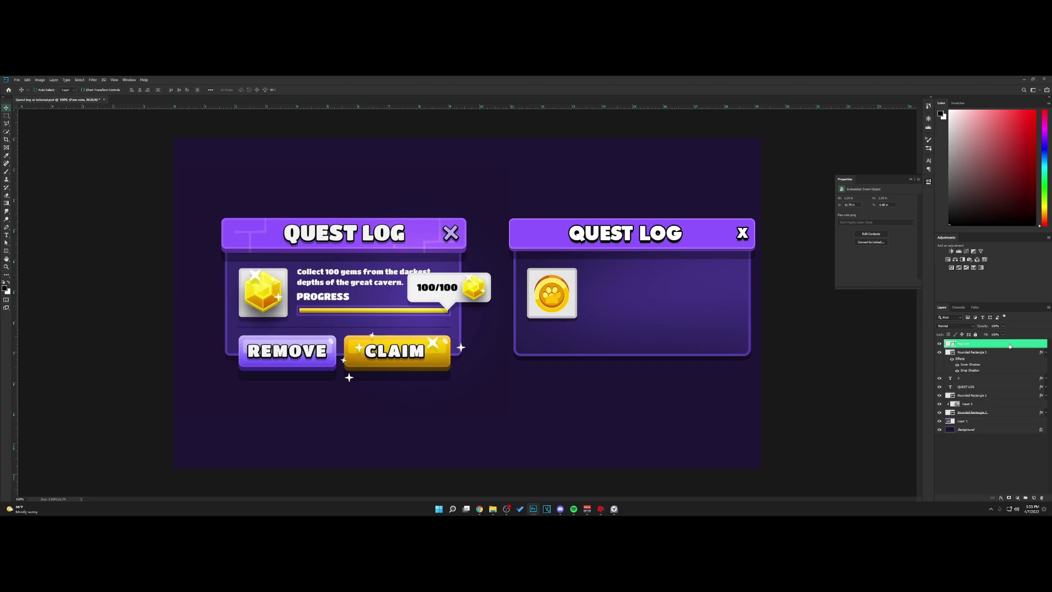
Add a soft black drop shadow to the coin icon, removing the spread and increasing its distance, size and opacity
{"action": "right_click", "coordinate": [1010, 345]}
{"action": "left_click", "coordinate": [1003, 92]}
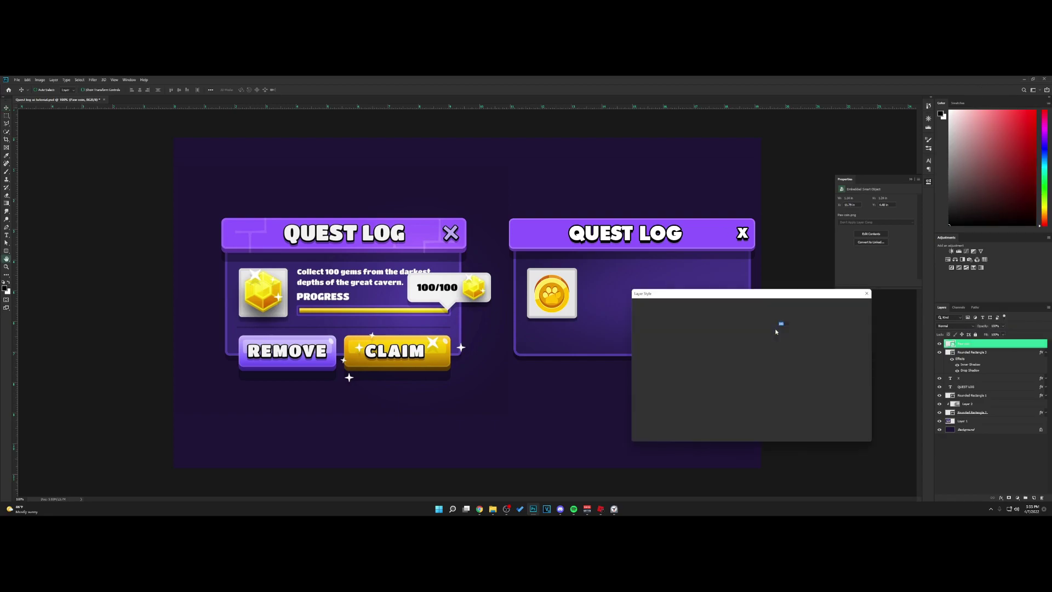
{"action": "left_click", "coordinate": [653, 418]}
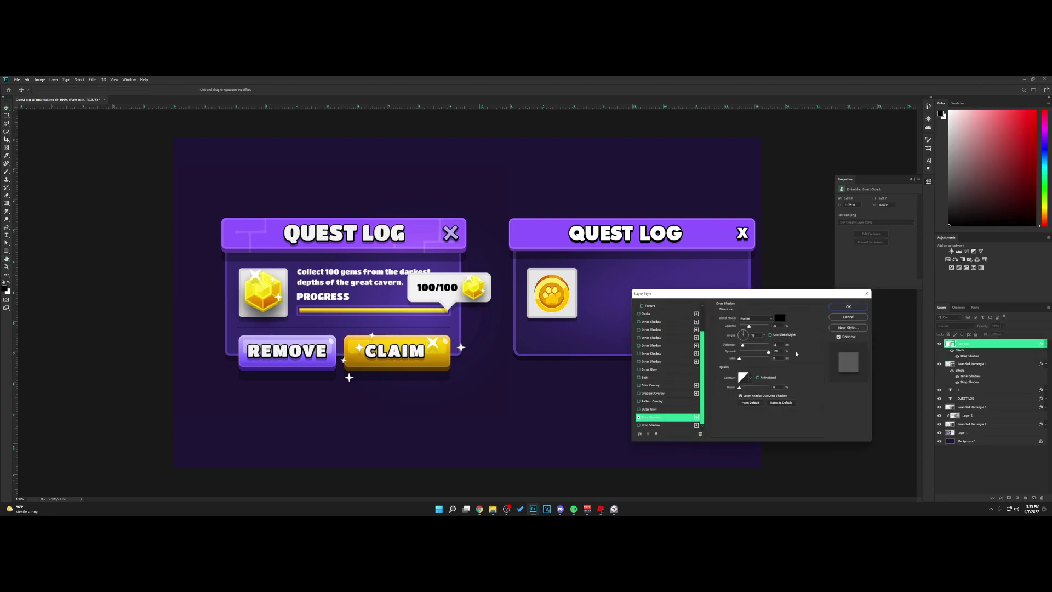
{"action": "left_click_drag", "start_coordinate": [754, 353], "coordinate": [759, 327]}
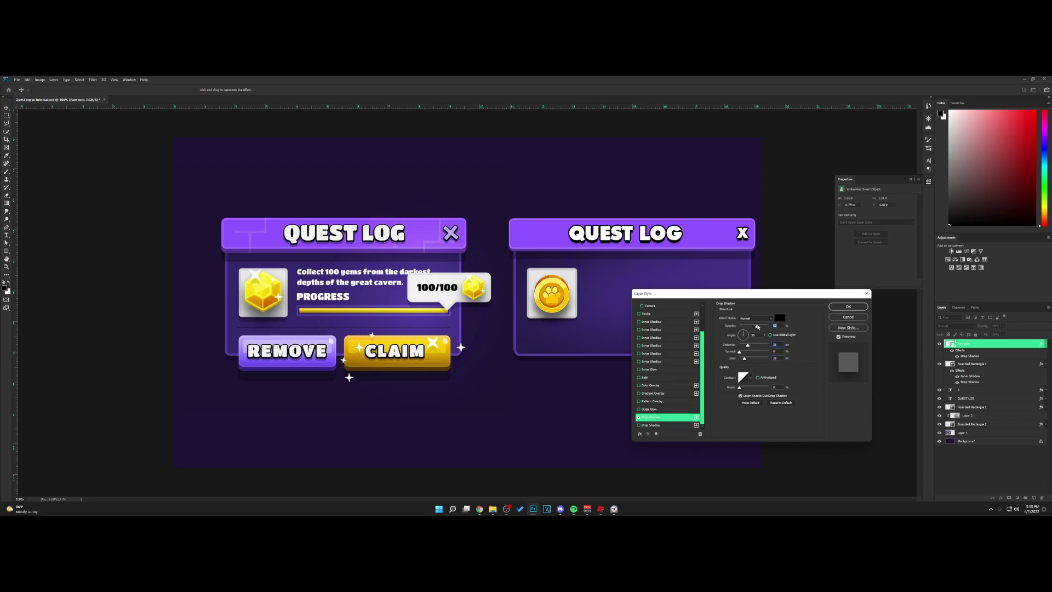
{"action": "key", "text": "Return"}
Add the text "Collect 100 gems from the darkest depths of the great cavern." beside the tile and scale it to match the reference
{"action": "key", "text": "t"}
{"action": "left_click", "coordinate": [598, 291]}
{"action": "type", "text": "Collect 100 gems from th"}
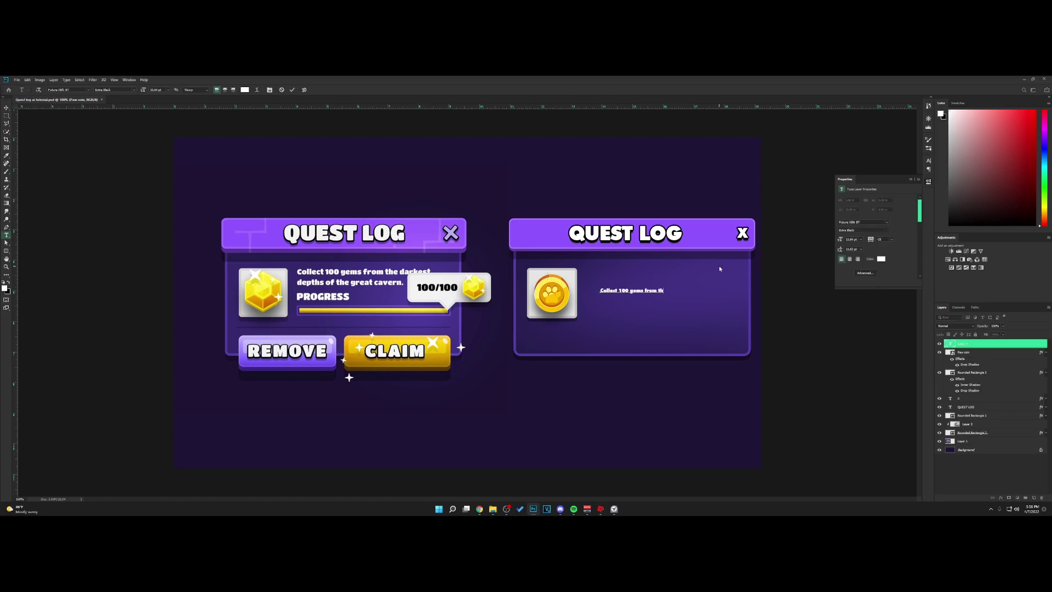
{"action": "type", "text": "e darkest depths of the great cavern."}
{"action": "mouse_move", "coordinate": [609, 293]}
{"action": "left_mouse_down"}
{"action": "mouse_move", "coordinate": [617, 289]}
{"action": "mouse_move", "coordinate": [594, 294]}
{"action": "left_mouse_up"}
{"action": "key", "text": "ctrl+t"}
{"action": "left_click_drag", "start_coordinate": [673, 286], "coordinate": [713, 302]}
{"action": "key", "text": "Return"}
Change the description text's copy to "PROGRESS", enlarge it and place it below the description
{"action": "double_click", "coordinate": [656, 300]}
{"action": "type", "text": "PROGRES"}
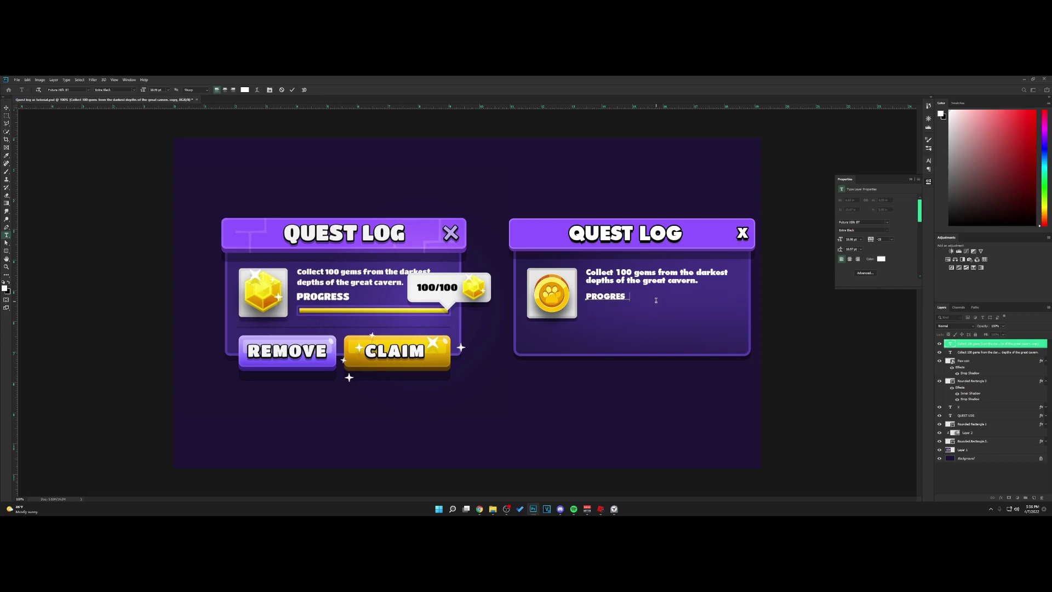
{"action": "type", "text": "S"}
{"action": "key", "text": "ctrl+Return"}
{"action": "key", "text": "ctrl+t"}
{"action": "left_click_drag", "start_coordinate": [629, 292], "coordinate": [629, 298]}
{"action": "left_click_drag", "start_coordinate": [628, 299], "coordinate": [628, 299]}
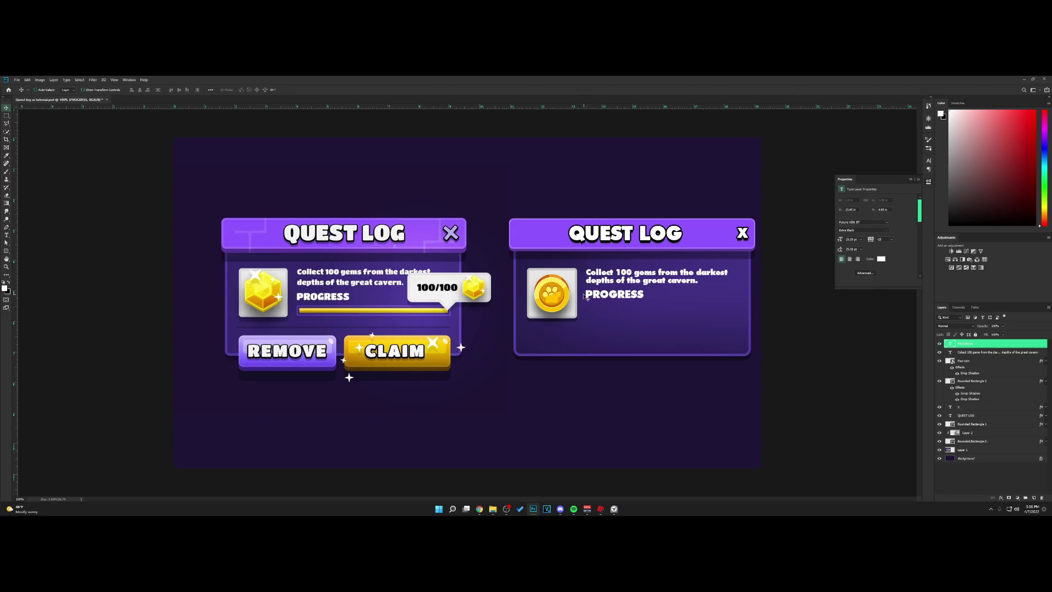
Draw a rounded rectangle on a new layer over the reference progress bar and move it into the new panel below PROGRESS
{"action": "key", "text": "ctrl+plus"}
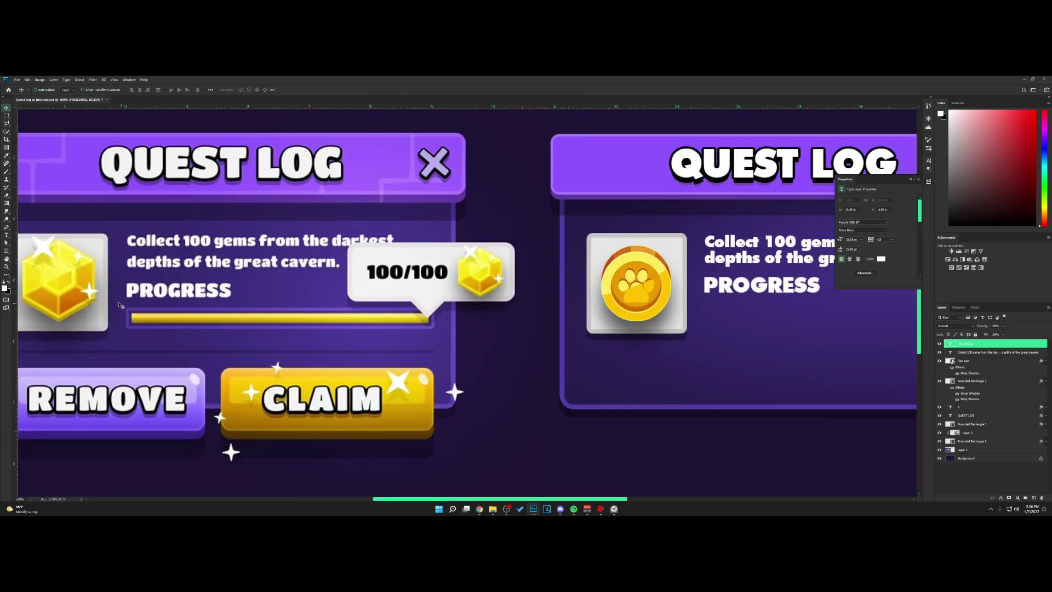
{"action": "left_click", "coordinate": [6, 251]}
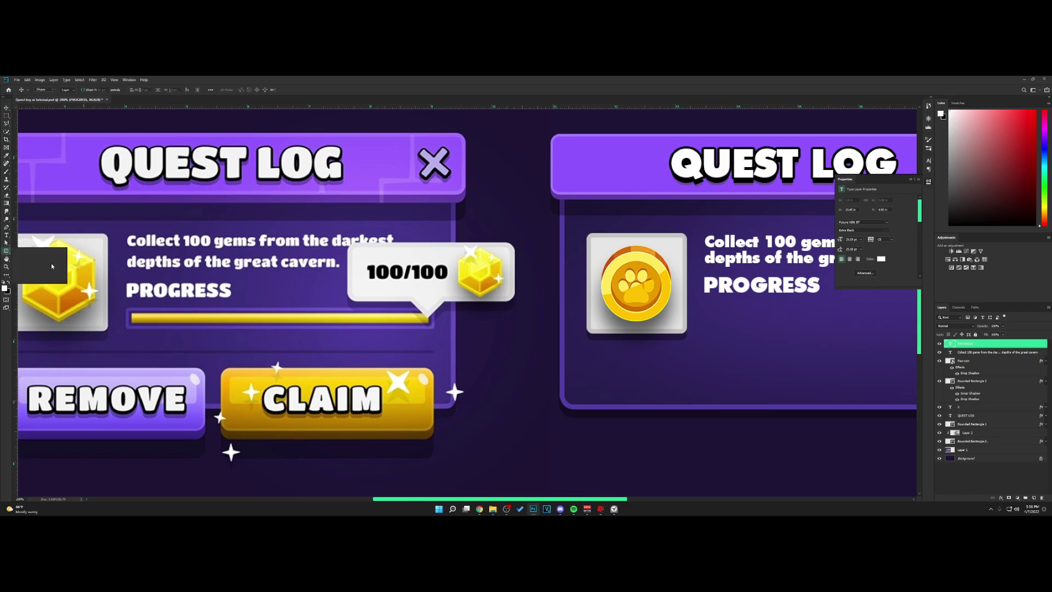
{"action": "left_click", "coordinate": [38, 254]}
{"action": "left_click", "coordinate": [1036, 497]}
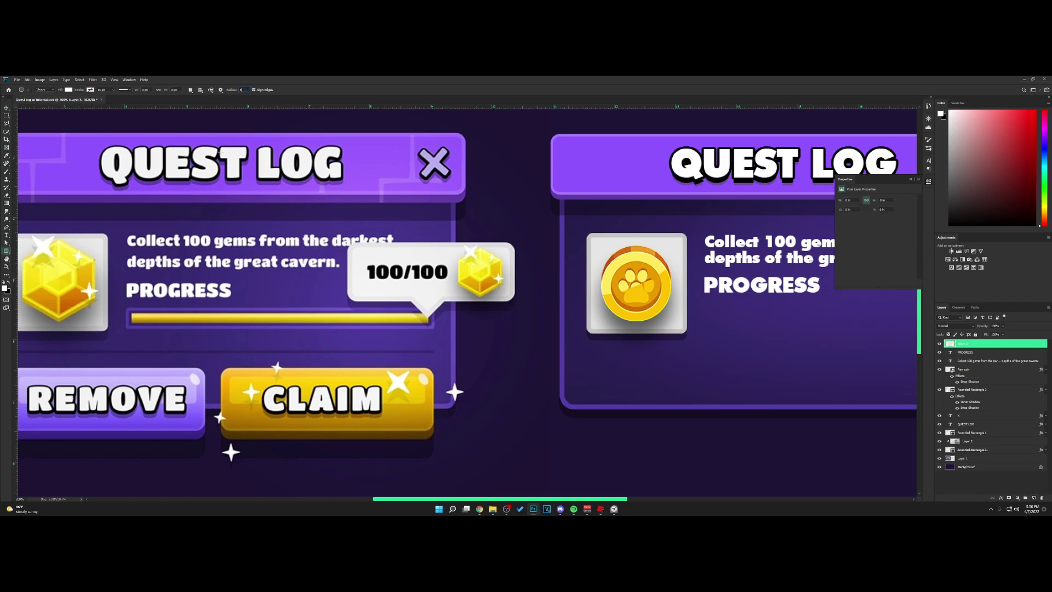
{"action": "left_click_drag", "start_coordinate": [126, 308], "coordinate": [435, 328]}
{"action": "key", "text": "v"}
{"action": "left_click_drag", "start_coordinate": [316, 317], "coordinate": [872, 317]}
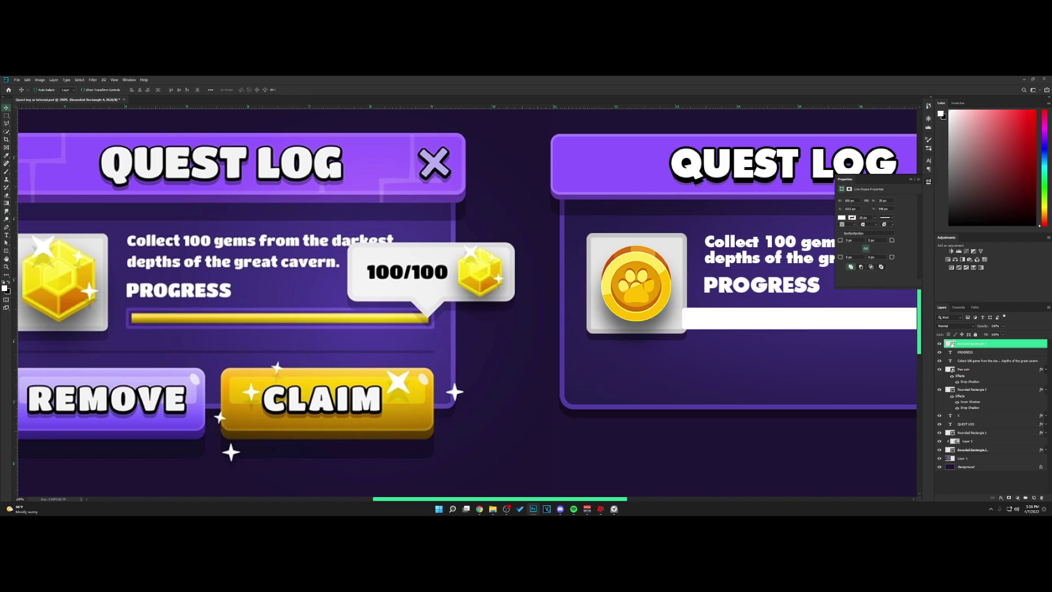
Fill the progress bar shape with the dark purple sampled from the reference bar's background
{"action": "double_click", "coordinate": [950, 344]}
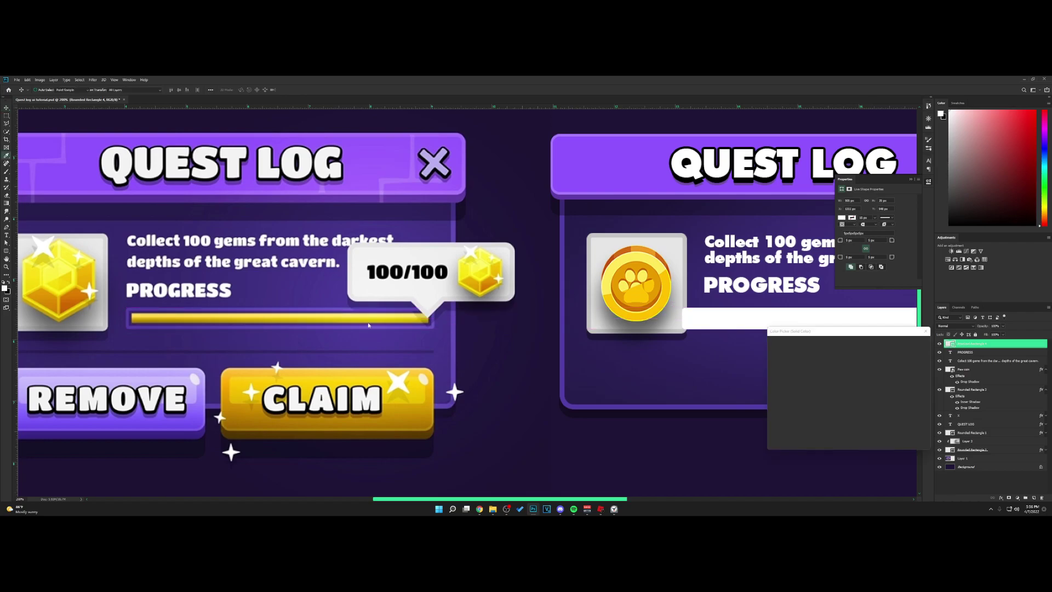
{"action": "left_click", "coordinate": [137, 310]}
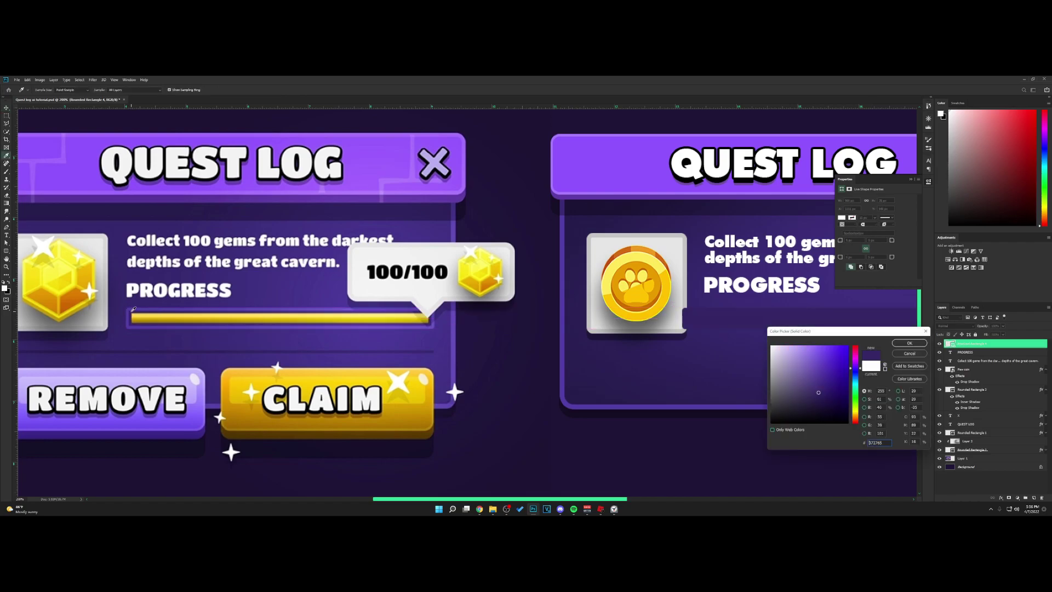
{"action": "left_click", "coordinate": [910, 344]}
Add an inner shadow to the progress bar shape and change its colour to white
{"action": "right_click", "coordinate": [991, 347]}
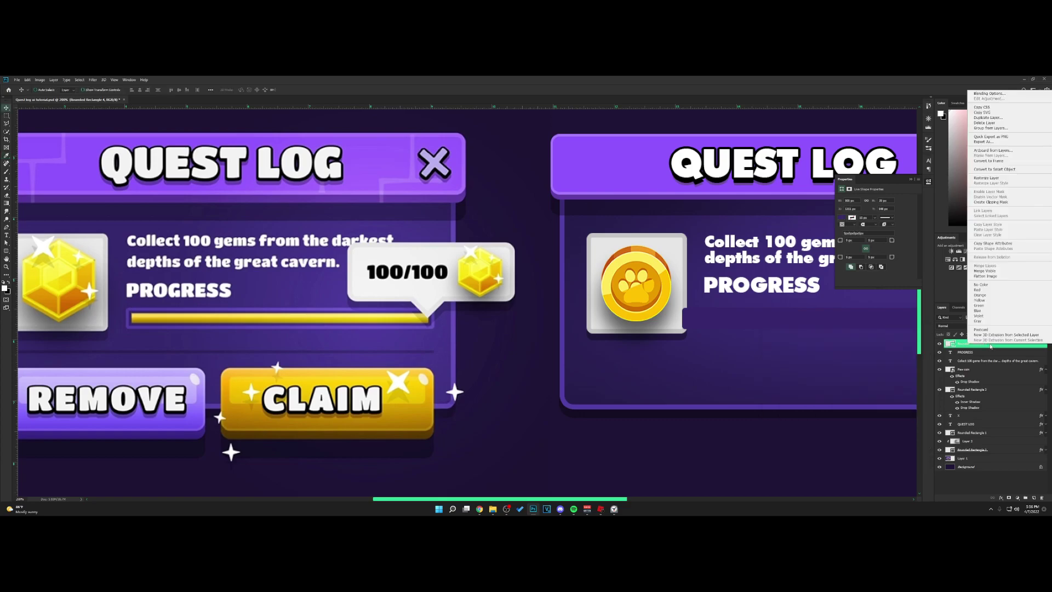
{"action": "left_click", "coordinate": [990, 93]}
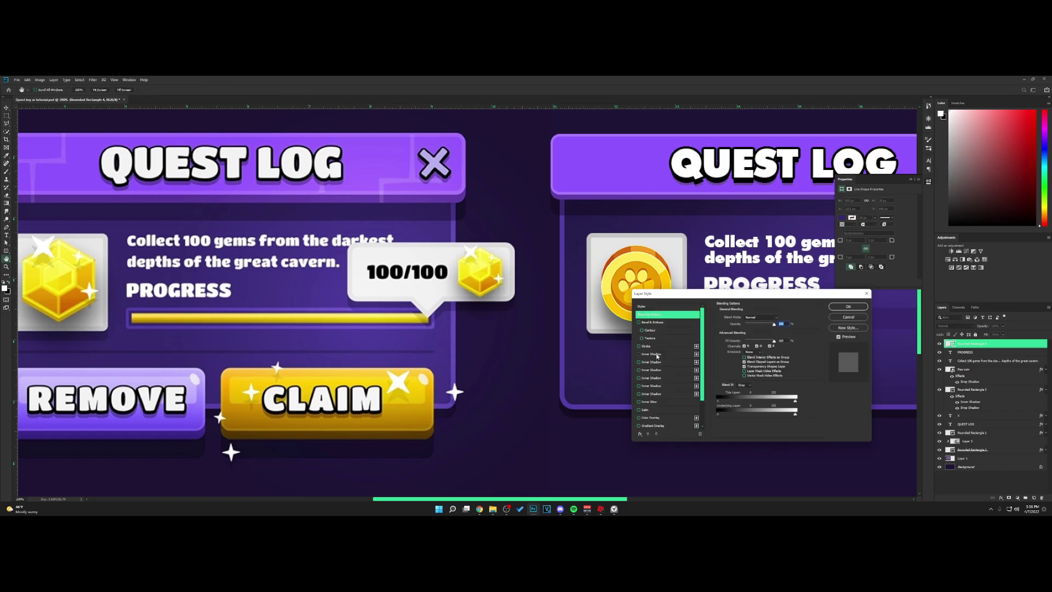
{"action": "left_click", "coordinate": [657, 355]}
{"action": "left_click_drag", "start_coordinate": [748, 297], "coordinate": [527, 320]}
{"action": "left_click", "coordinate": [557, 342]}
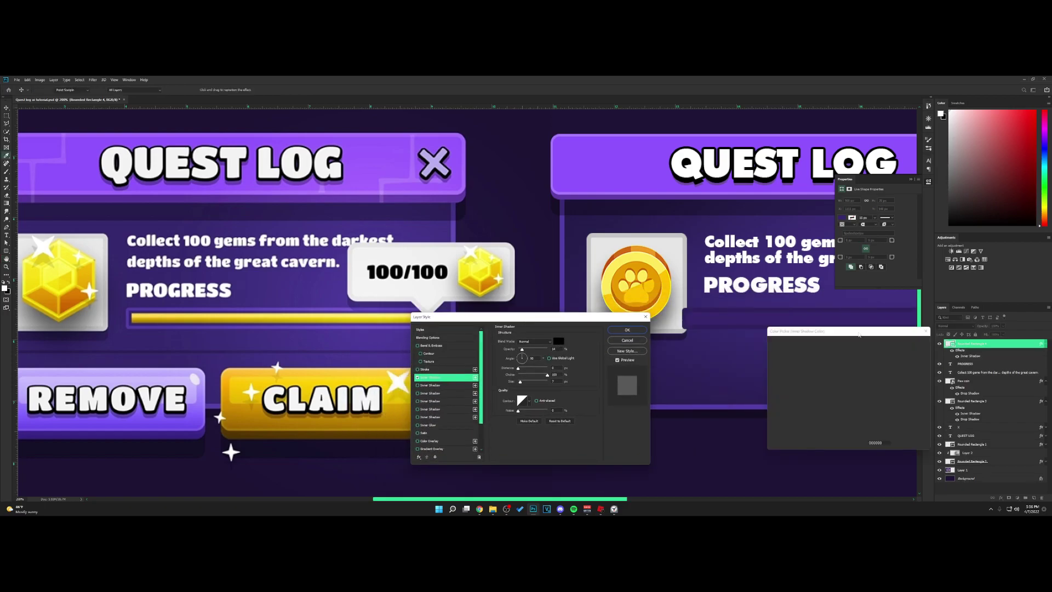
{"action": "left_click_drag", "start_coordinate": [756, 335], "coordinate": [755, 335]}
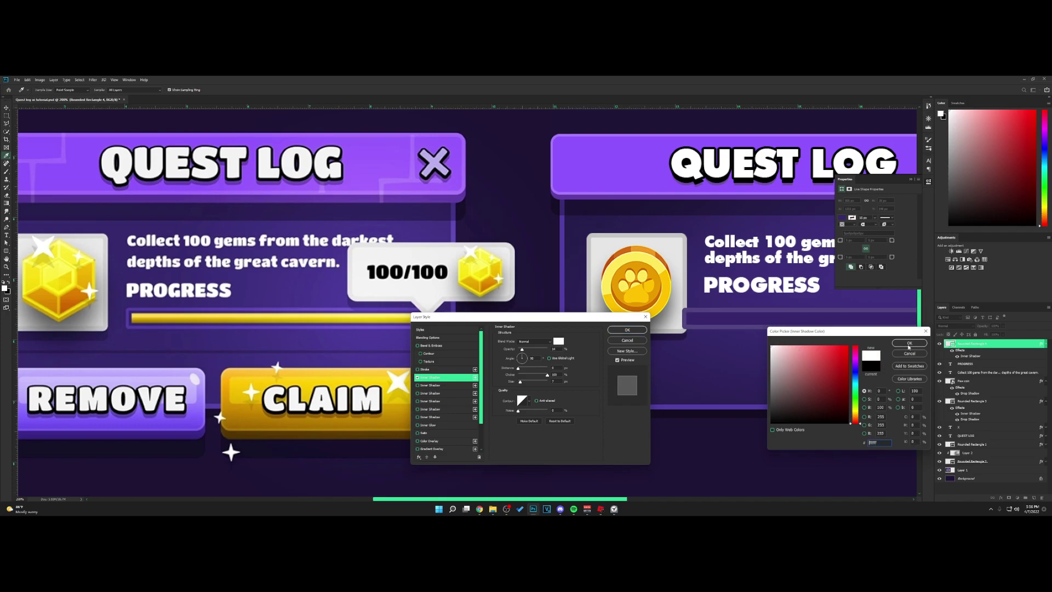
{"action": "left_click", "coordinate": [906, 344]}
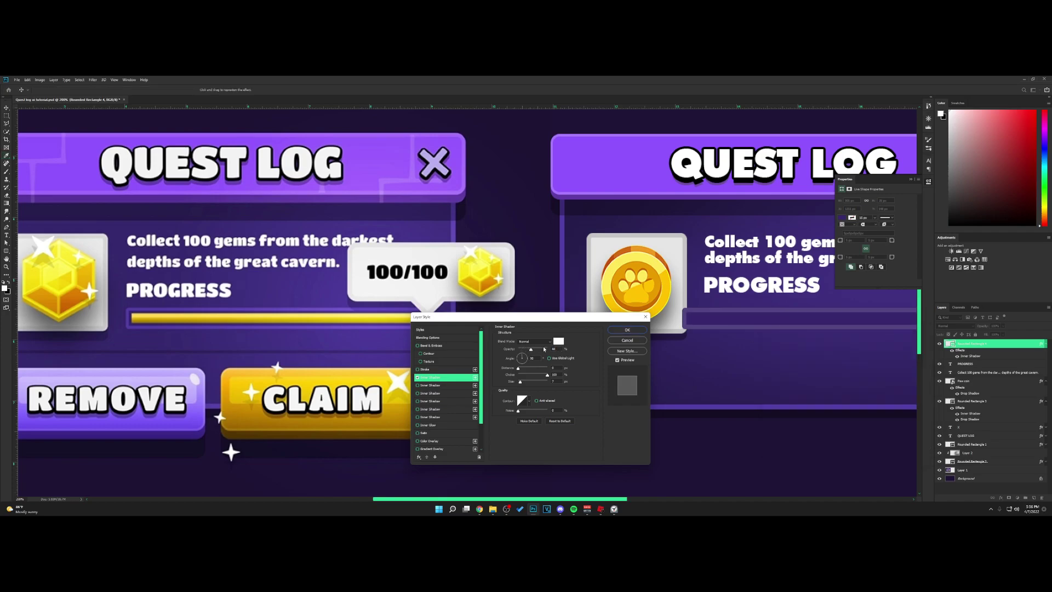
Set the bar's inner shadow to 100% opacity, recolour it with the reference bar's purple outline colour and fine-tune its size
{"action": "left_click_drag", "start_coordinate": [522, 349], "coordinate": [563, 347]}
{"action": "left_click", "coordinate": [558, 341]}
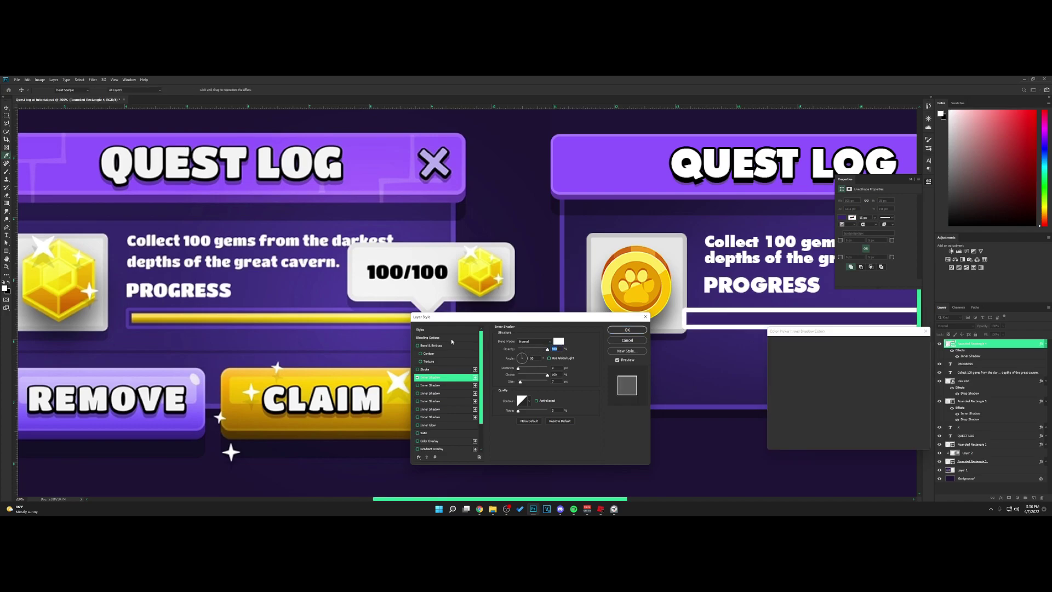
{"action": "left_click", "coordinate": [139, 307]}
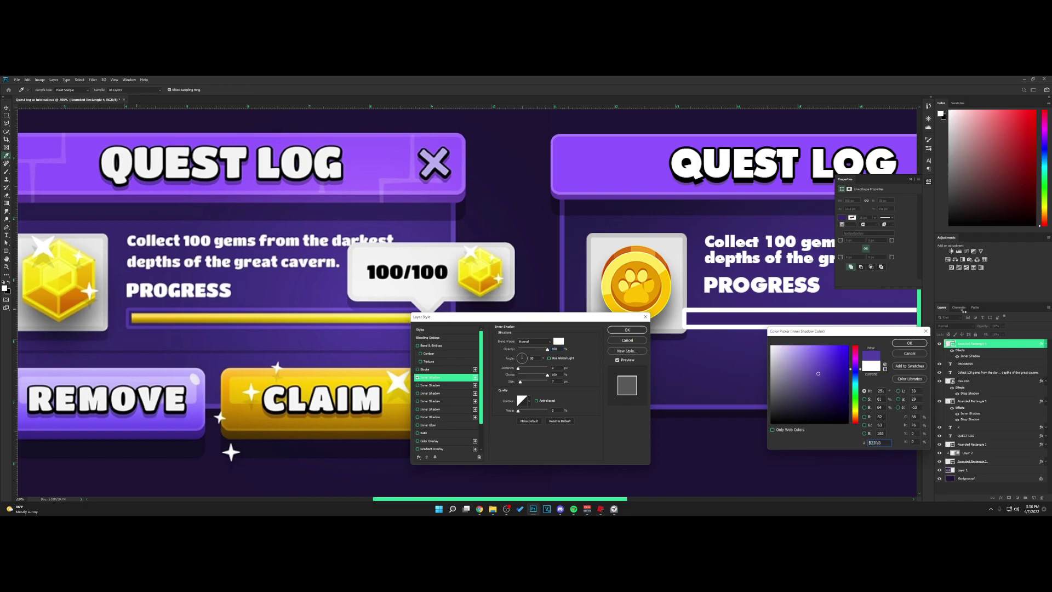
{"action": "left_click", "coordinate": [910, 343]}
{"action": "left_click_drag", "start_coordinate": [521, 383], "coordinate": [520, 384]}
{"action": "key", "text": "Up"}
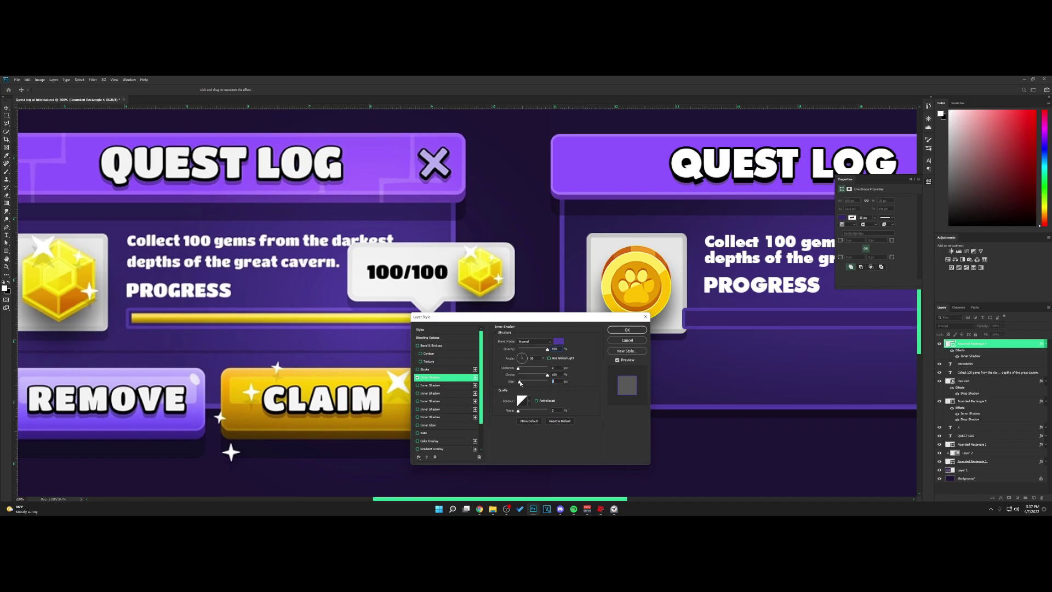
{"action": "left_click", "coordinate": [627, 329]}
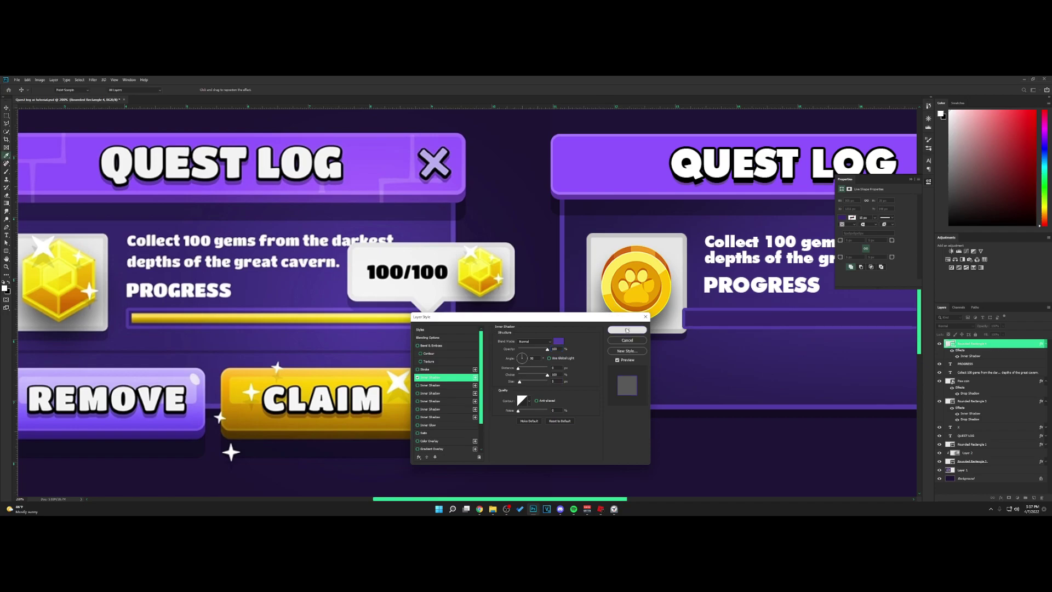
Collapse the floating properties, align the progress bar below the PROGRESS label beside the tile and save the document
{"action": "left_click", "coordinate": [912, 180]}
{"action": "left_click_drag", "start_coordinate": [822, 300], "coordinate": [662, 304]}
{"action": "scroll", "coordinate": [664, 305], "scroll_direction": "left", "scroll_amount": 5}
{"action": "left_click_drag", "start_coordinate": [776, 309], "coordinate": [787, 293]}
{"action": "key", "text": "ctrl+s"}
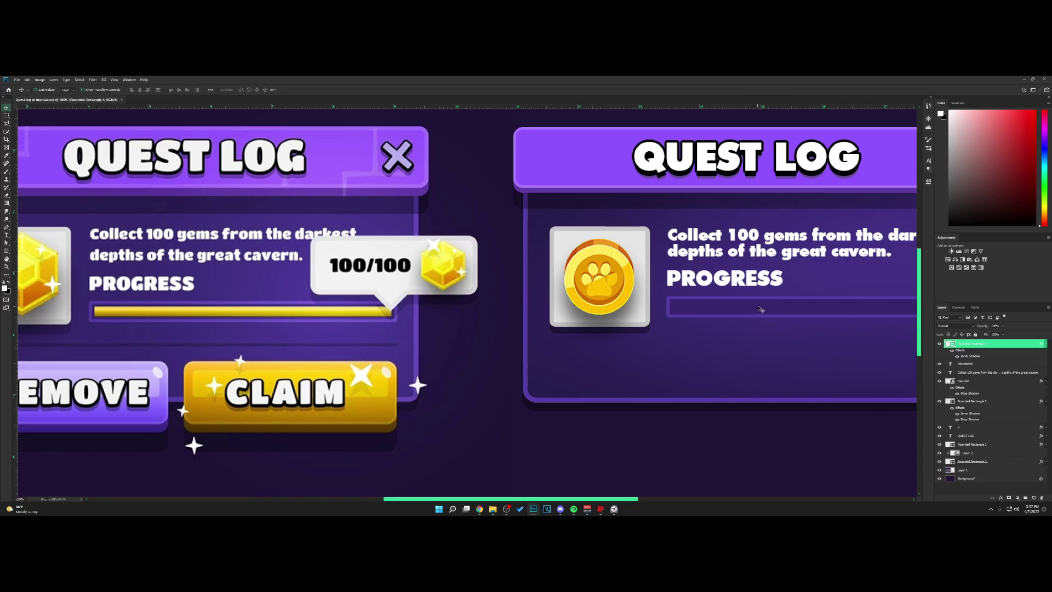
Duplicate the progress bar shape, remove the copy's inner shadow effect and add a gradient overlay to it
{"action": "key", "text": "ctrl+j"}
{"action": "left_click_drag", "start_coordinate": [1042, 344], "coordinate": [1041, 497]}
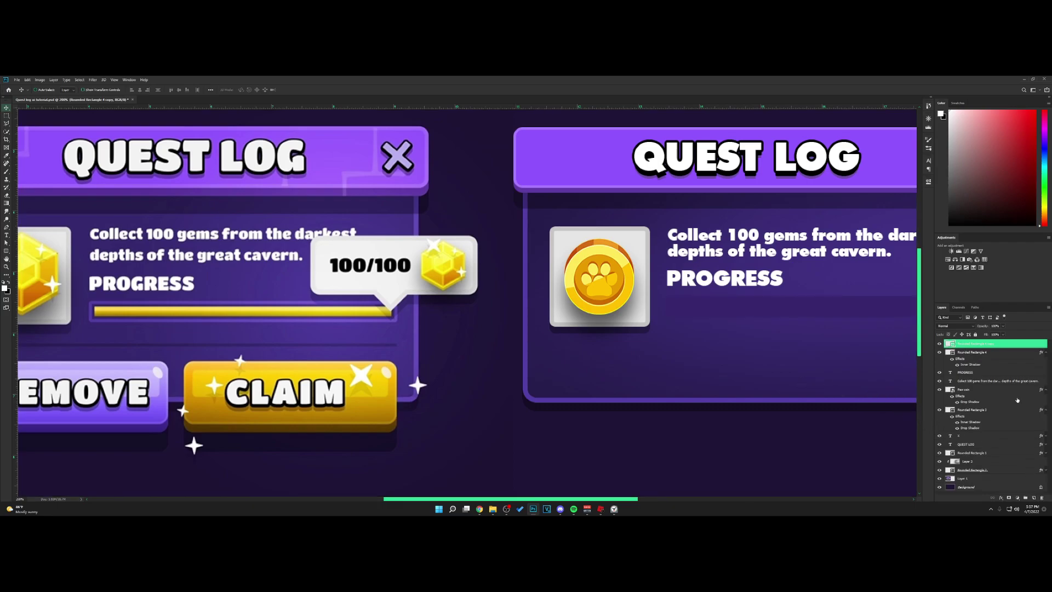
{"action": "right_click", "coordinate": [979, 346]}
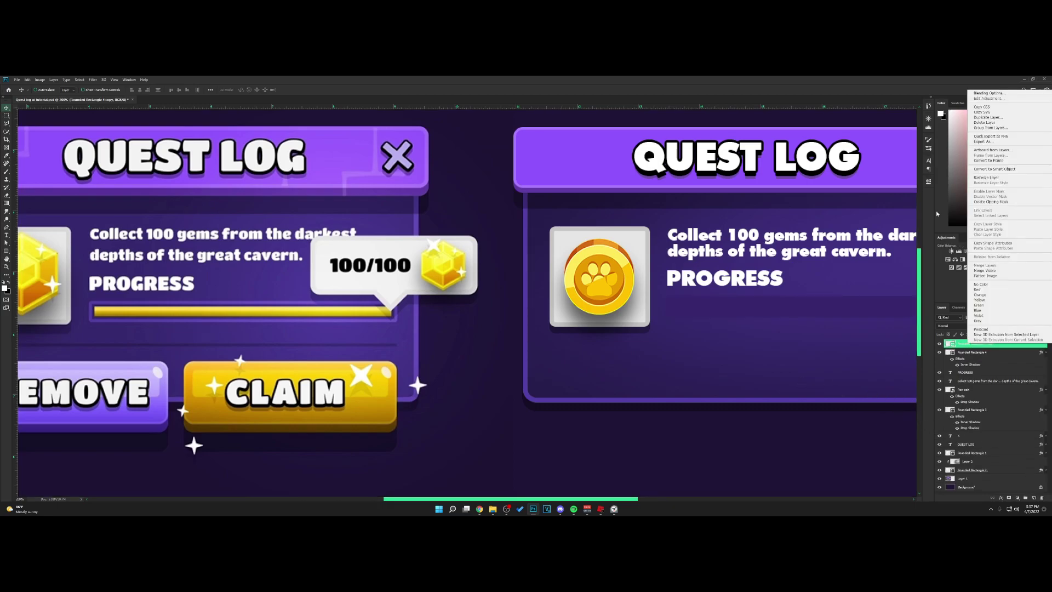
{"action": "left_click", "coordinate": [987, 94]}
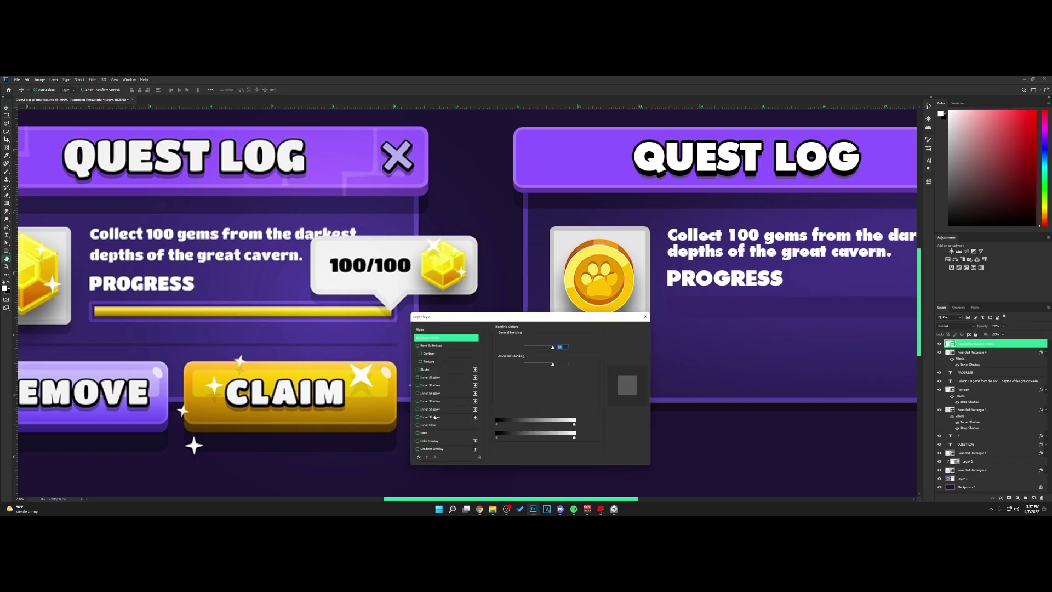
{"action": "left_click", "coordinate": [439, 448]}
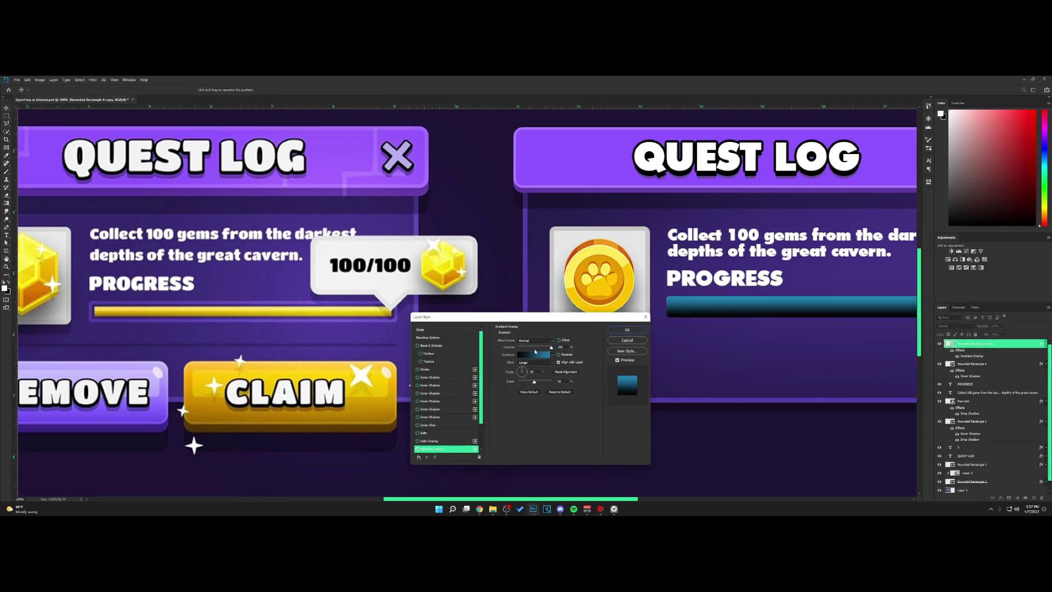
Recolour the overlay's gradient from the dark gold of the reference progress bar to a pale yellow sampled from the reference gem
{"action": "left_click", "coordinate": [532, 356]}
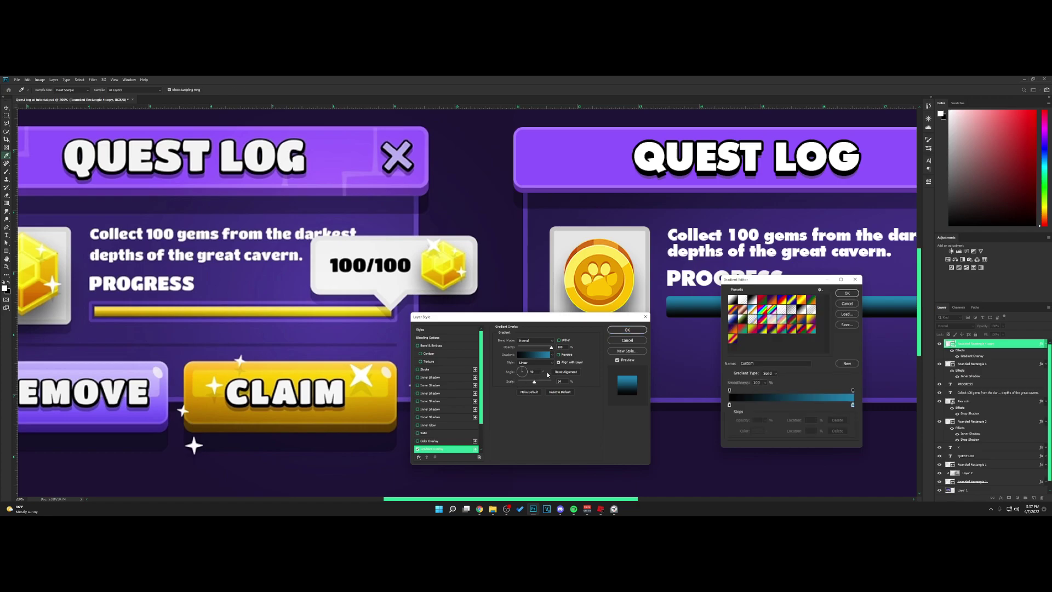
{"action": "double_click", "coordinate": [730, 405]}
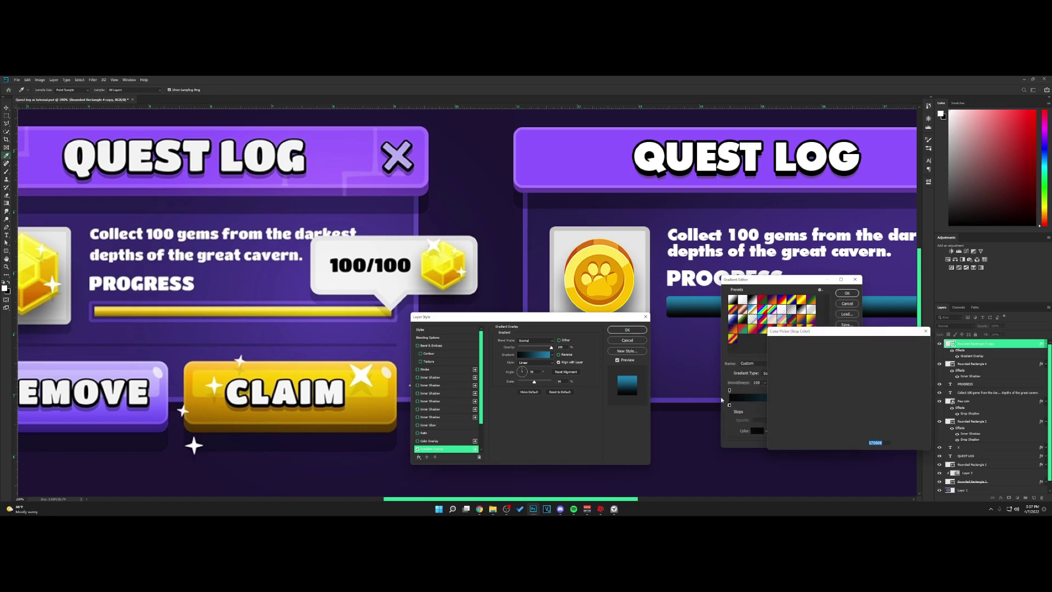
{"action": "left_click", "coordinate": [153, 314]}
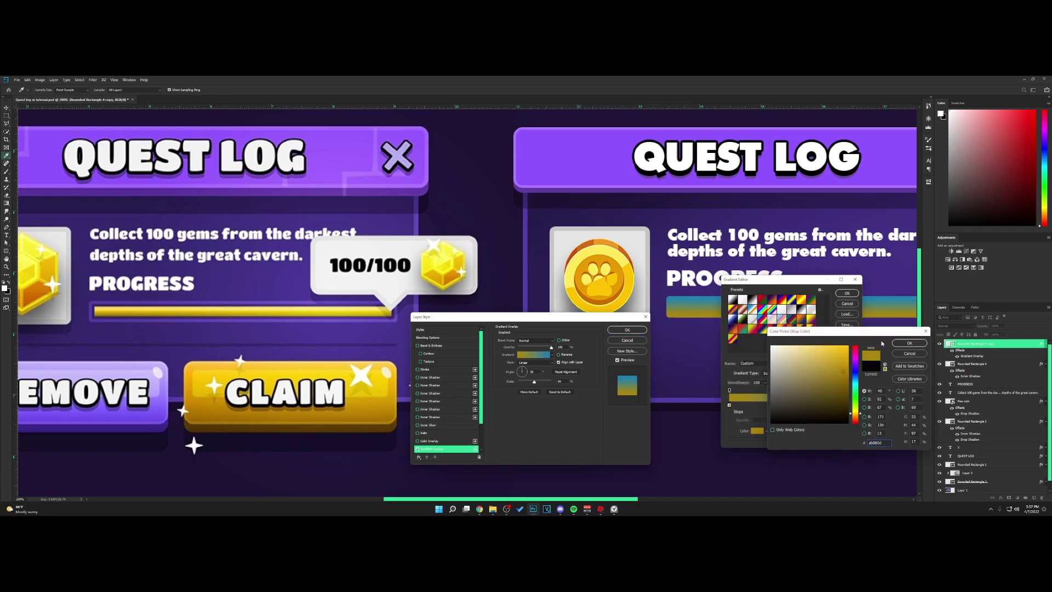
{"action": "left_click", "coordinate": [909, 343]}
{"action": "left_click", "coordinate": [853, 405]}
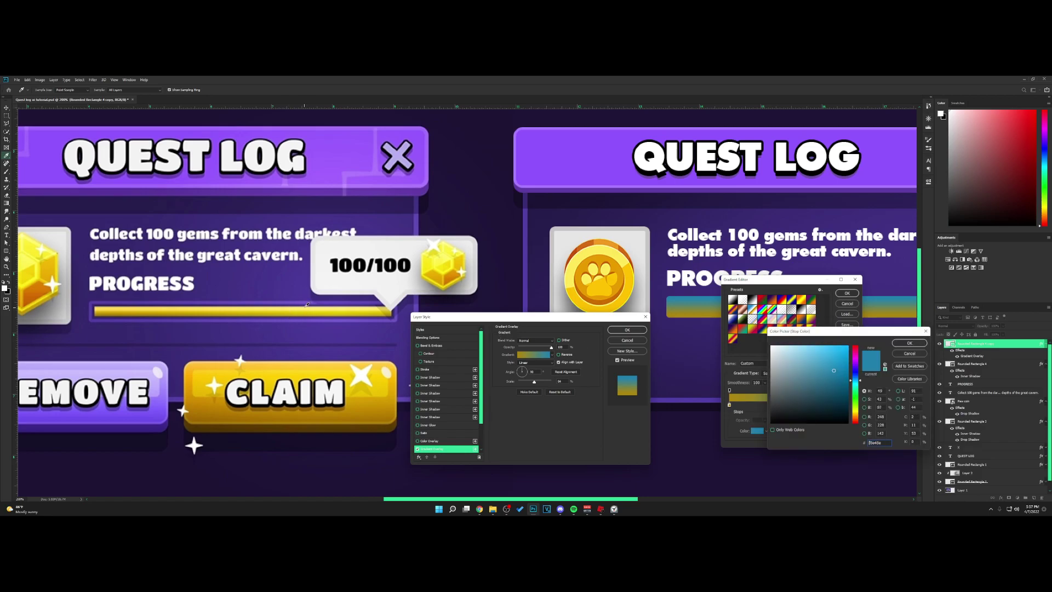
{"action": "left_click", "coordinate": [450, 297]}
{"action": "left_click", "coordinate": [909, 343]}
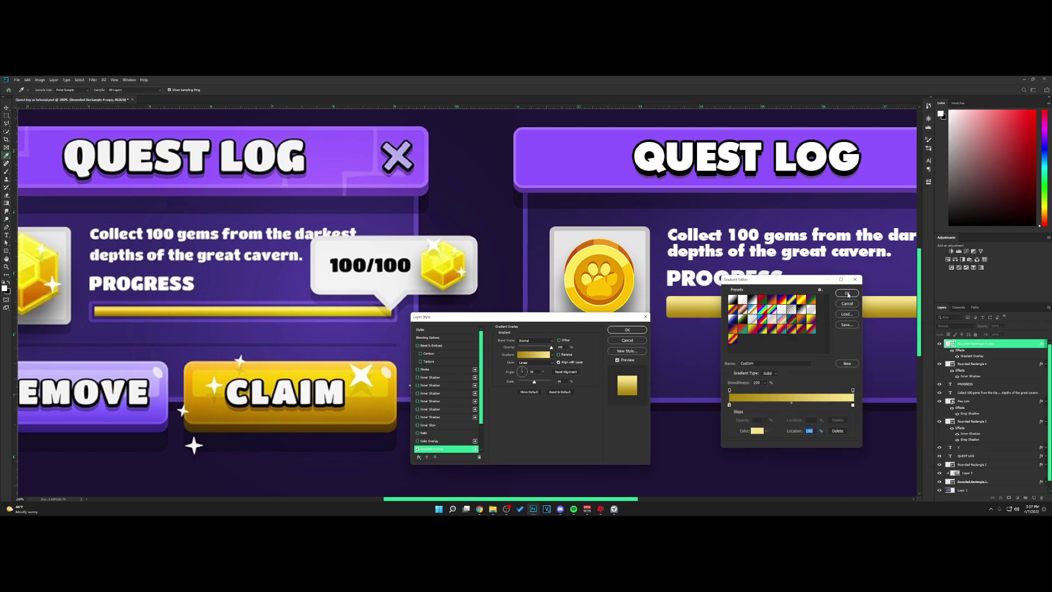
{"action": "left_click", "coordinate": [848, 294]}
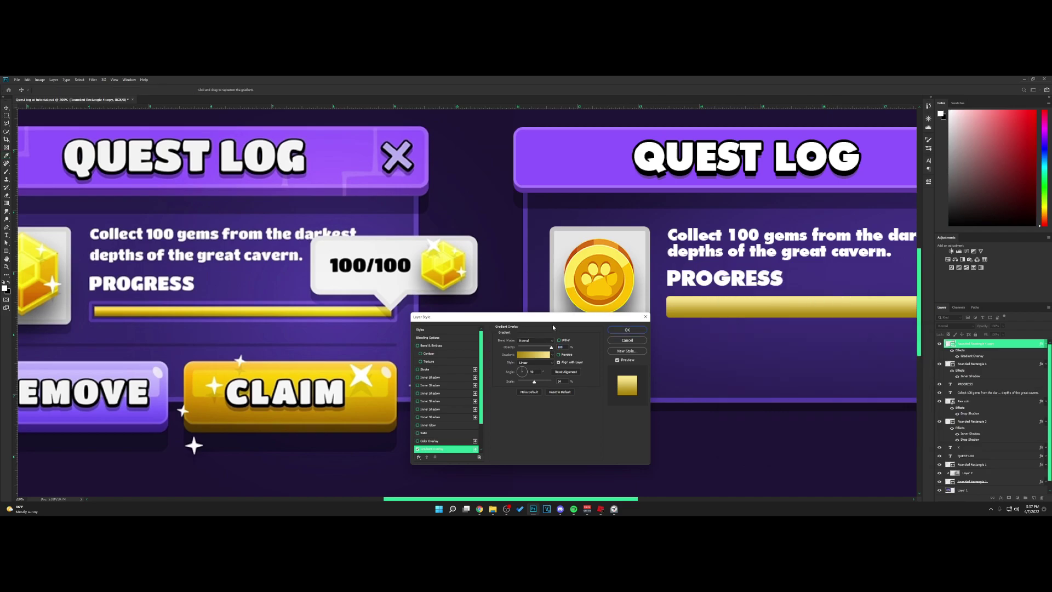
Add a drop shadow to the gold bar fill and adjust the layer's effects to match the reference bar
{"action": "scroll", "coordinate": [434, 437], "scroll_direction": "down", "scroll_amount": 2}
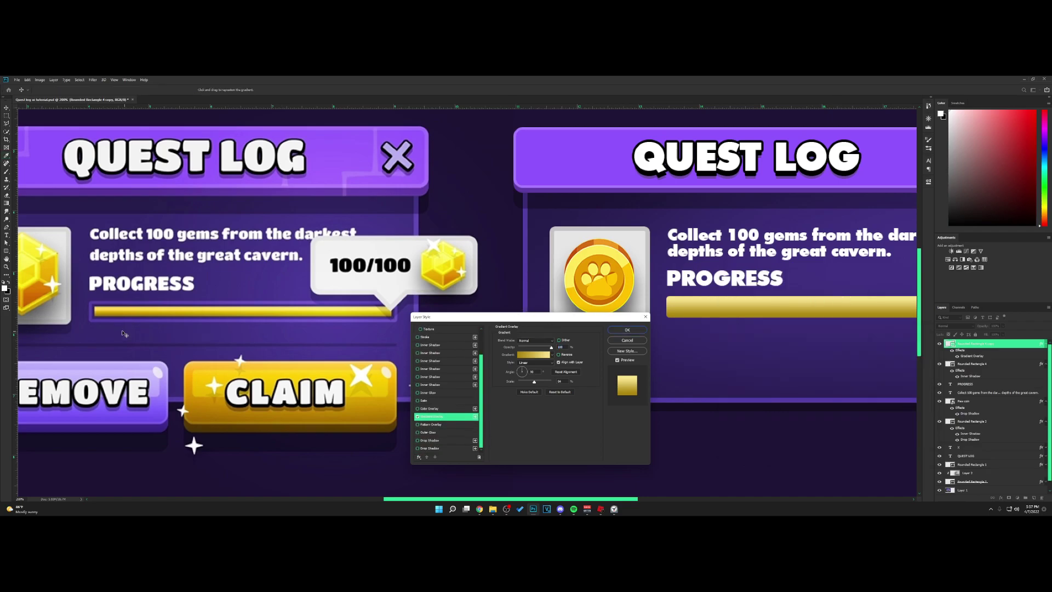
{"action": "left_click", "coordinate": [441, 441]}
{"action": "left_click_drag", "start_coordinate": [527, 369], "coordinate": [564, 350]}
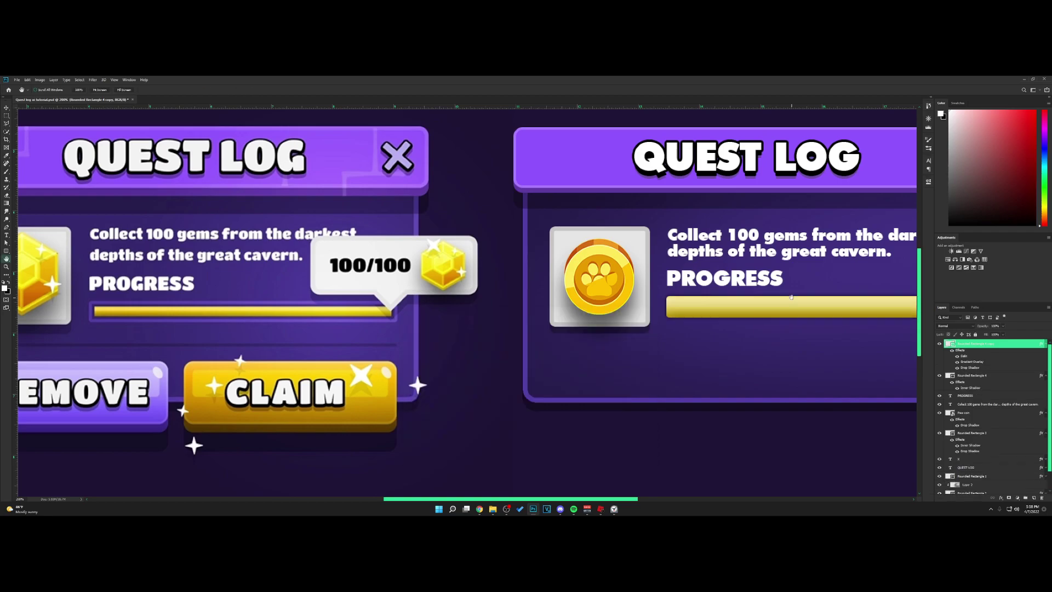
Shrink the gold fill at both ends so it sits inside the purple progress bar outline, and save the document
{"action": "left_click_drag", "start_coordinate": [787, 296], "coordinate": [591, 317]}
{"action": "key", "text": "ctrl+t"}
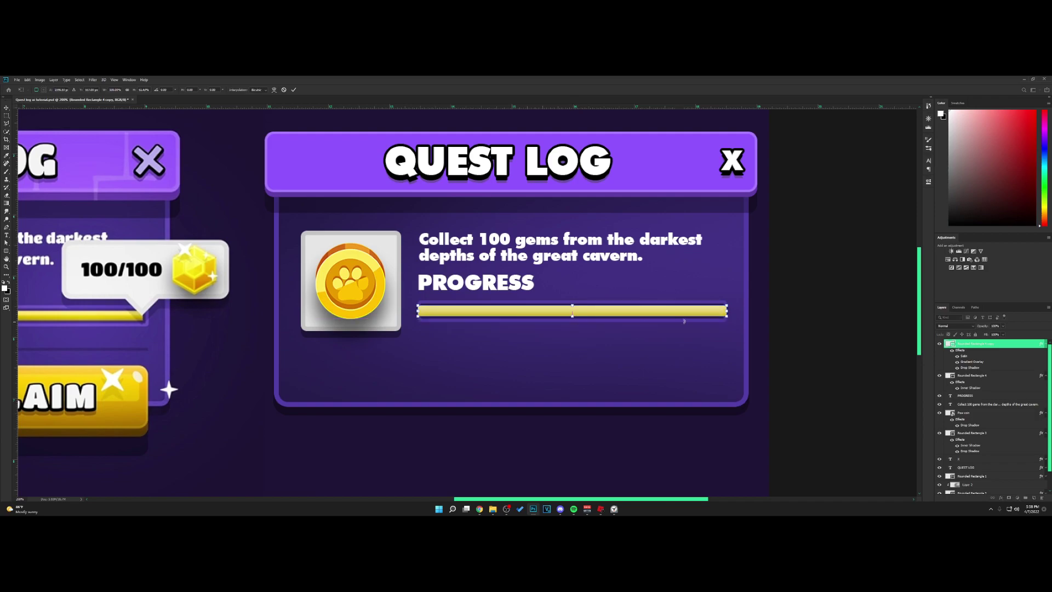
{"action": "left_click_drag", "start_coordinate": [728, 311], "coordinate": [721, 311]}
{"action": "left_click_drag", "start_coordinate": [416, 311], "coordinate": [423, 312]}
{"action": "key", "text": "Return"}
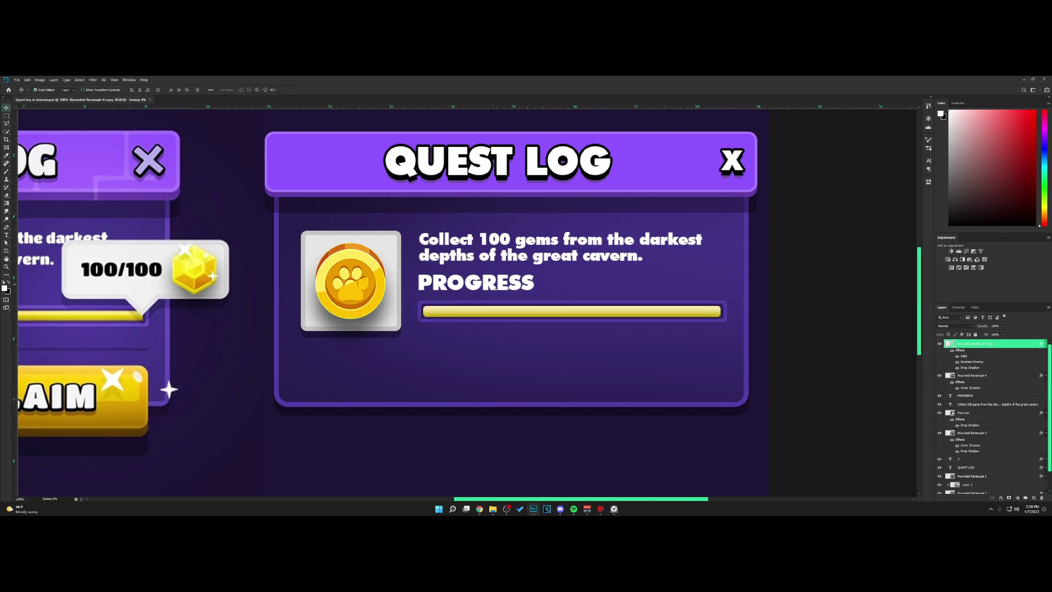
Draw a thin divider below the coin tile and progress bar on a new layer, using the reference divider's dark purple
{"action": "key", "text": "ctrl+minus"}
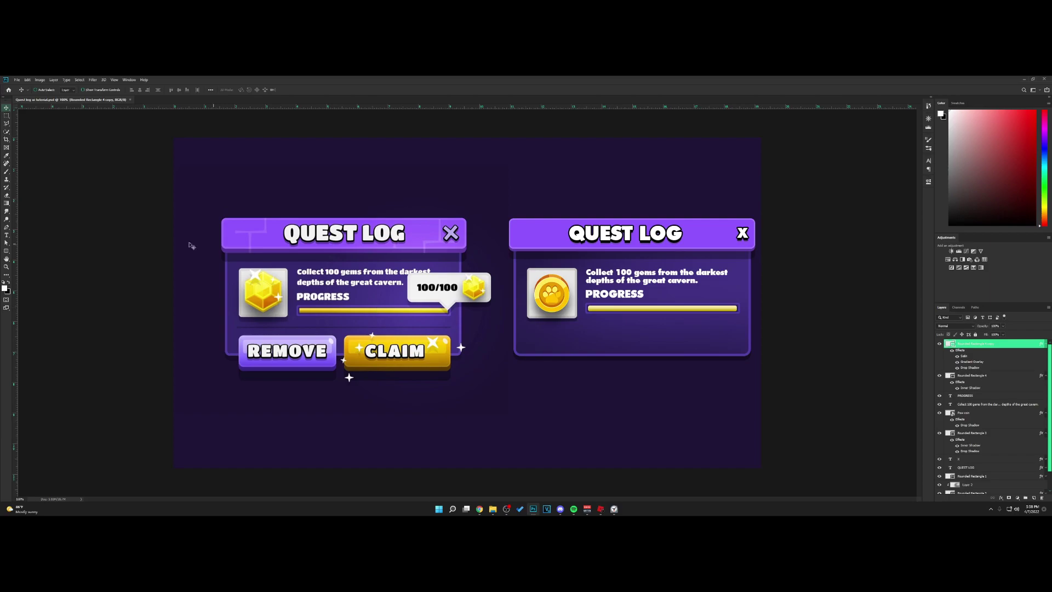
{"action": "key", "text": "u"}
{"action": "left_click", "coordinate": [1034, 498]}
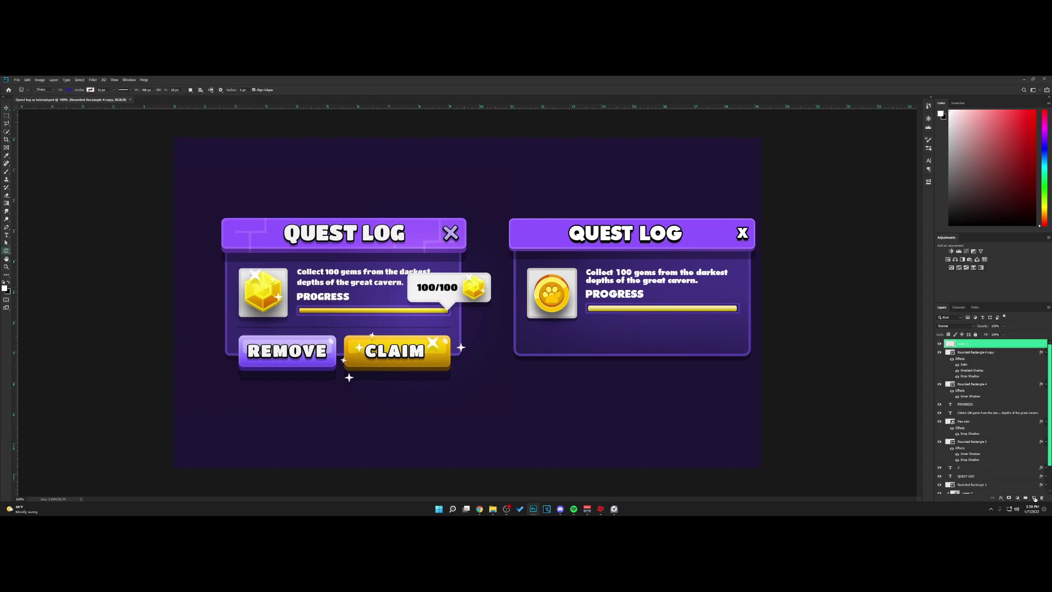
{"action": "left_click", "coordinate": [243, 325], "text": "alt"}
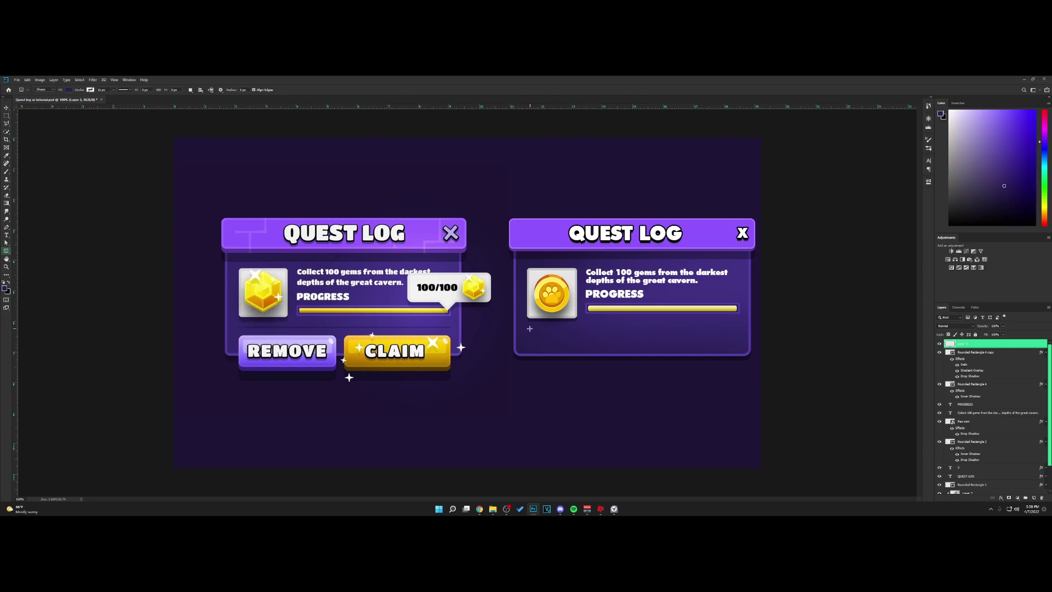
{"action": "left_click_drag", "start_coordinate": [528, 328], "coordinate": [740, 329]}
{"action": "key", "text": "v"}
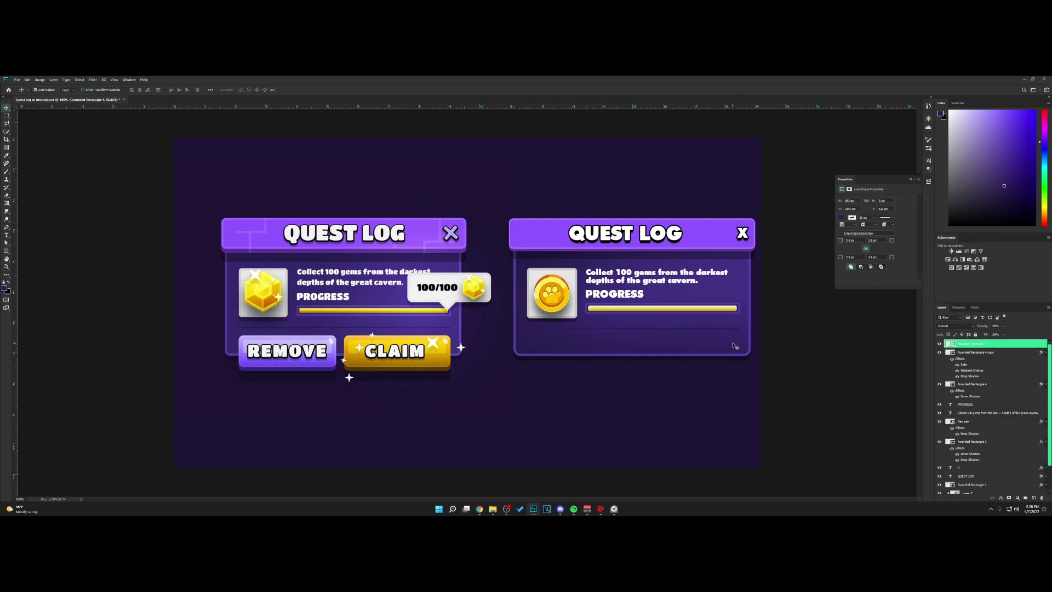
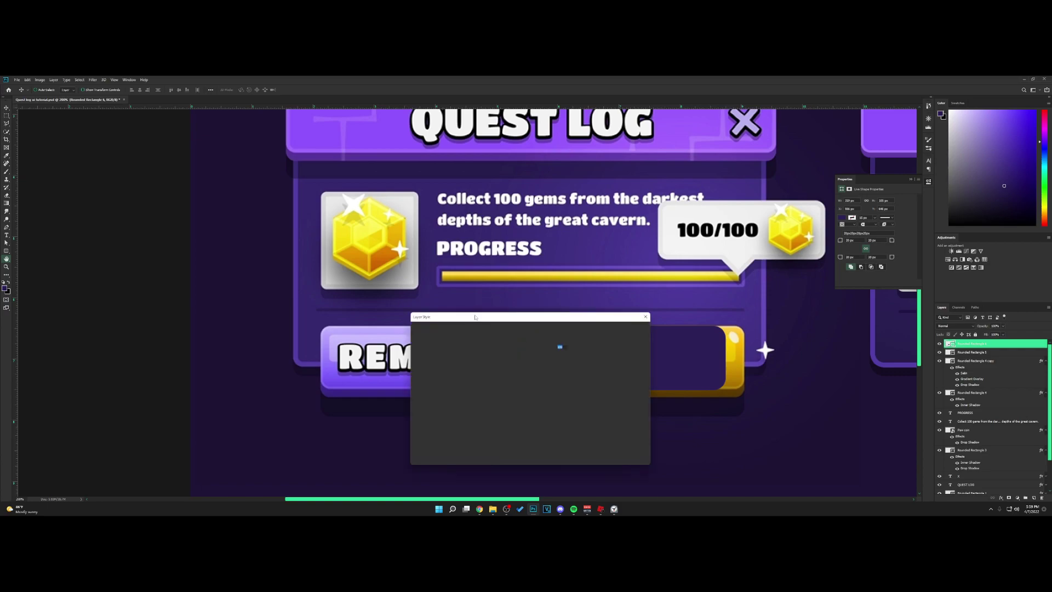
Give the new button shape a gradient overlay from the REMOVE button's vivid lower purple to its light upper purple
{"action": "left_click_drag", "start_coordinate": [484, 319], "coordinate": [536, 149]}
{"action": "left_click", "coordinate": [559, 421]}
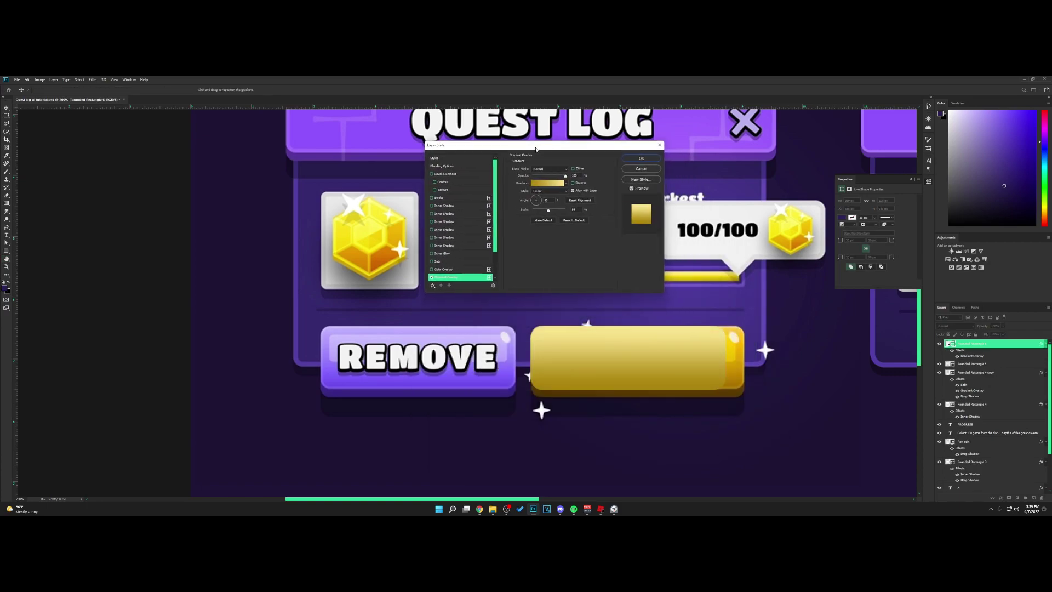
{"action": "left_click", "coordinate": [546, 184]}
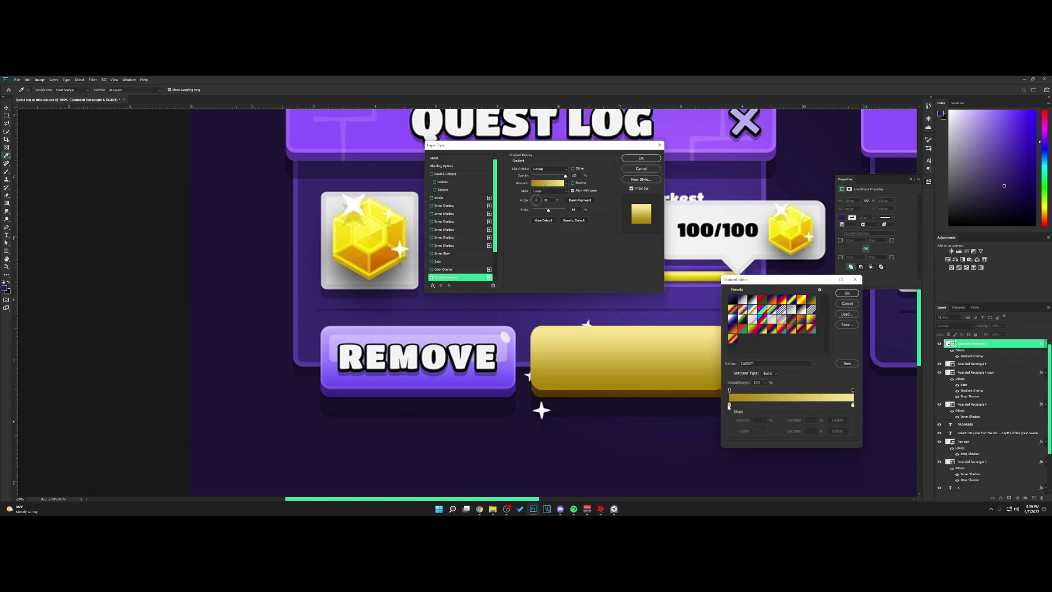
{"action": "double_click", "coordinate": [730, 406]}
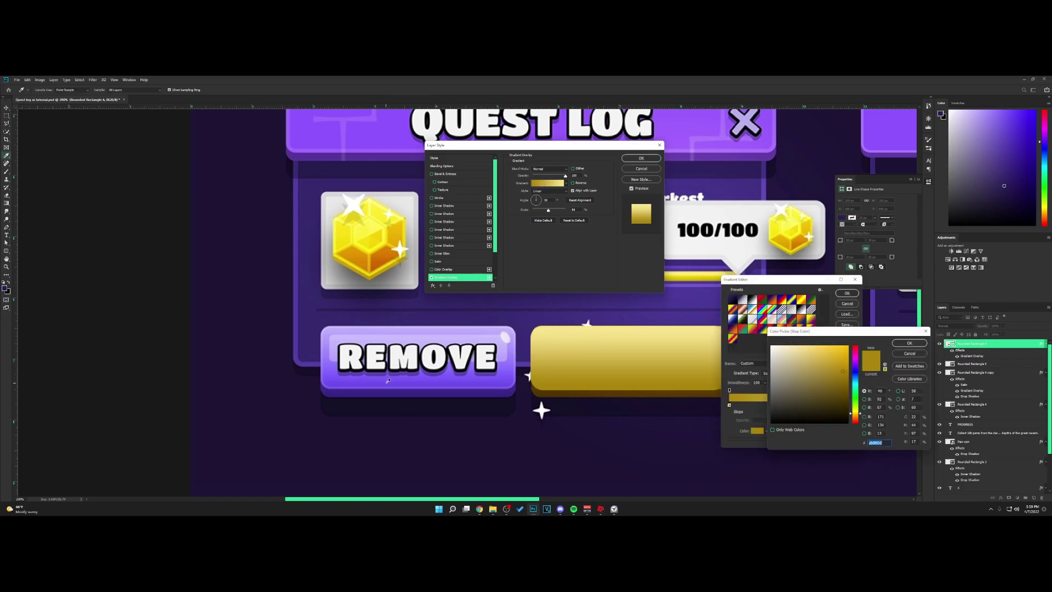
{"action": "left_click", "coordinate": [422, 377]}
{"action": "key", "text": "Return"}
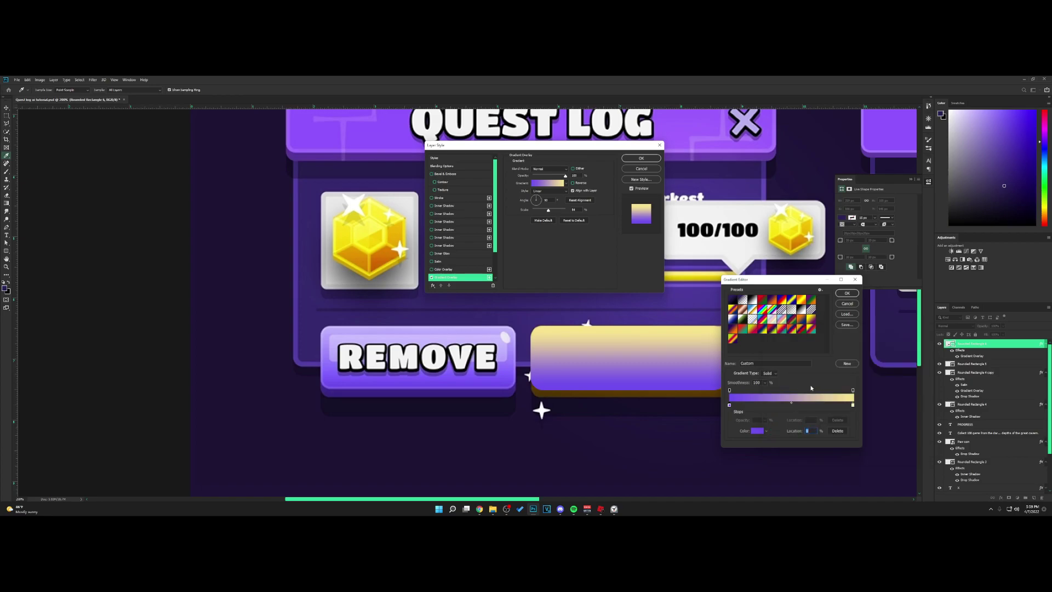
{"action": "left_click", "coordinate": [852, 406]}
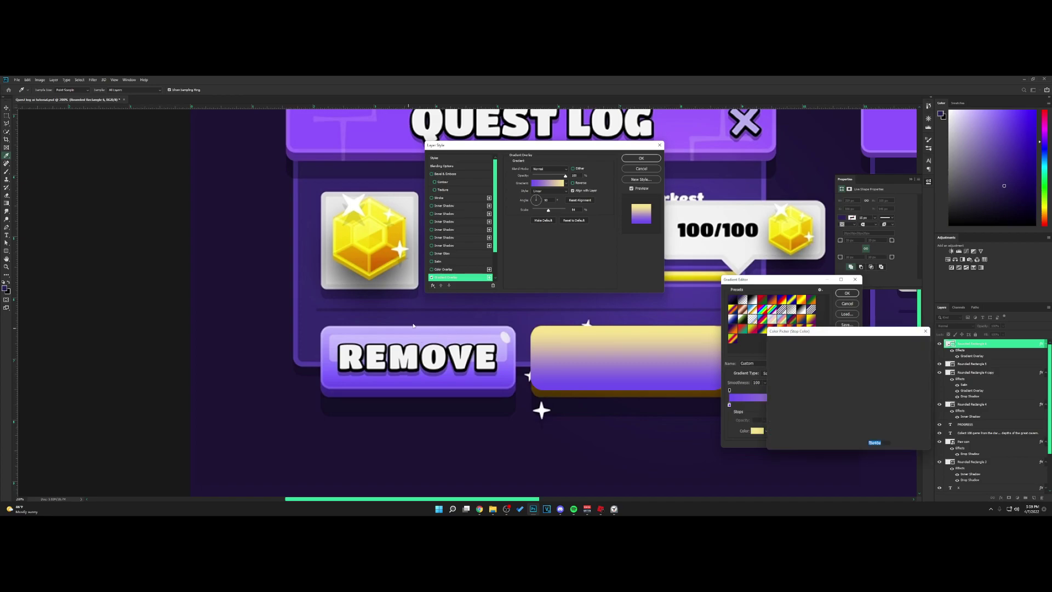
{"action": "left_click", "coordinate": [409, 341]}
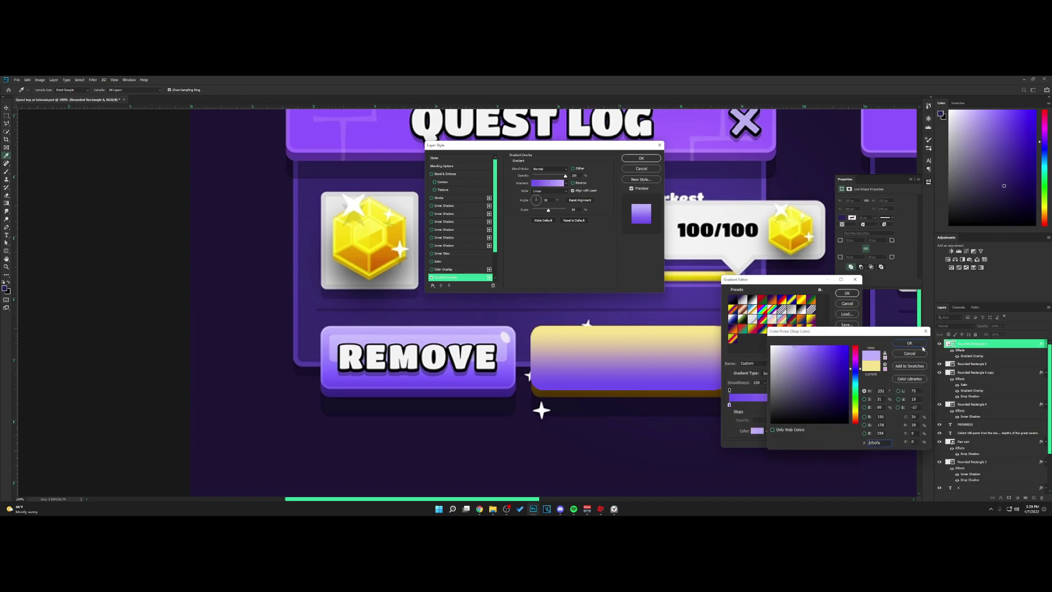
{"action": "left_click", "coordinate": [910, 343]}
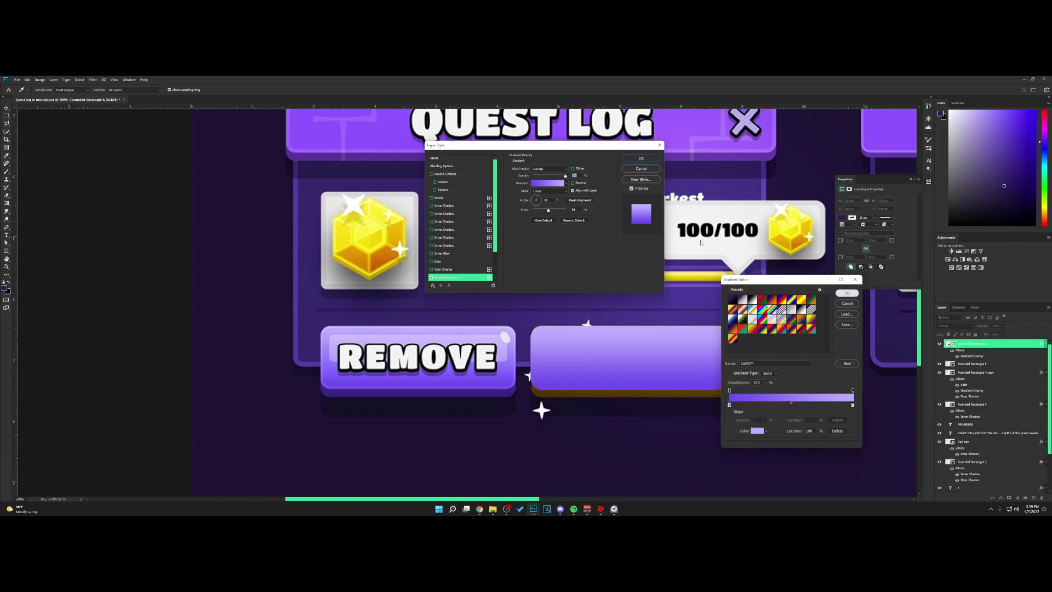
{"action": "left_click", "coordinate": [848, 294]}
Add a white inner shadow to the button shape, thinning its size and lowering its opacity to form a faint outline
{"action": "left_click", "coordinate": [447, 206]}
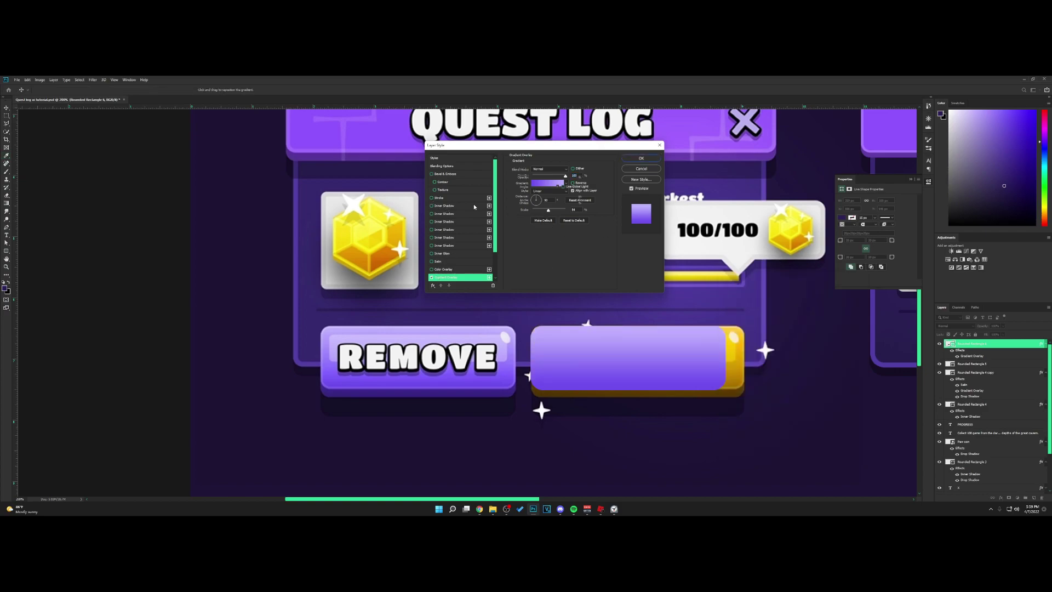
{"action": "left_click", "coordinate": [572, 170]}
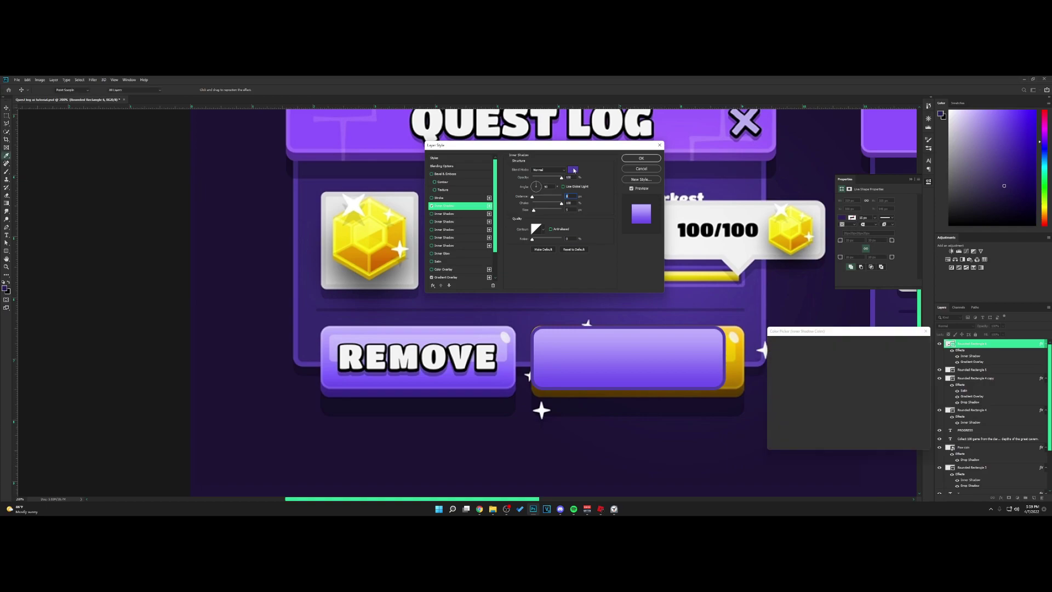
{"action": "left_click", "coordinate": [763, 349]}
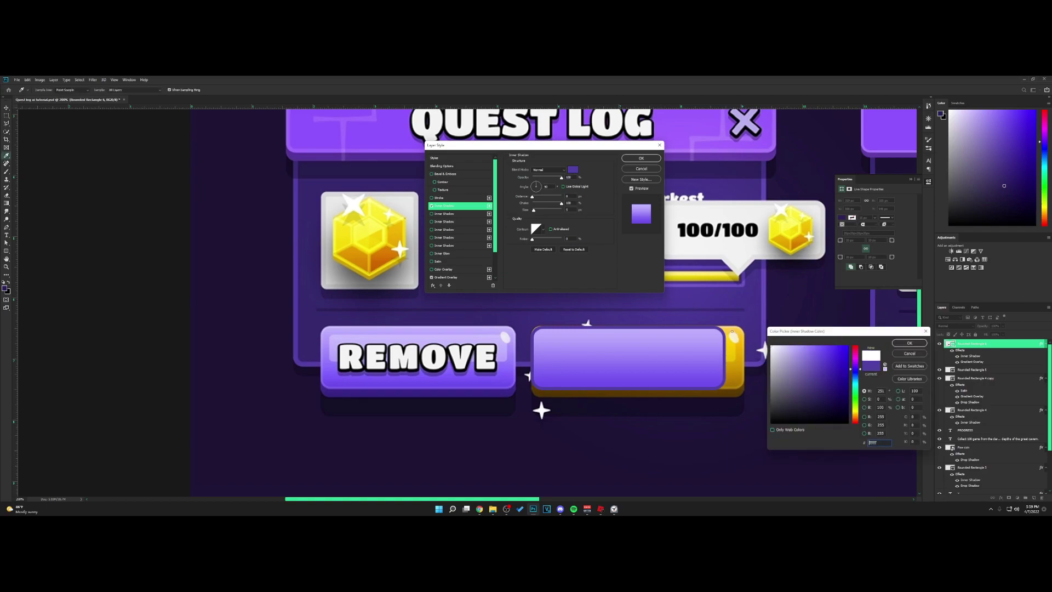
{"action": "left_click", "coordinate": [910, 343]}
{"action": "left_click_drag", "start_coordinate": [535, 212], "coordinate": [534, 212]}
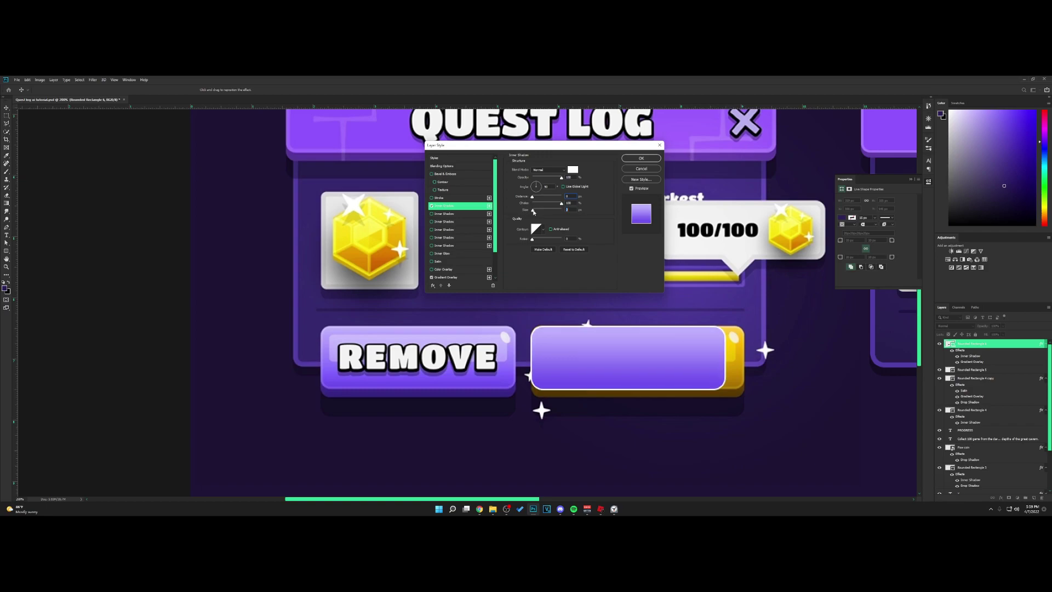
{"action": "left_click_drag", "start_coordinate": [555, 179], "coordinate": [534, 178]}
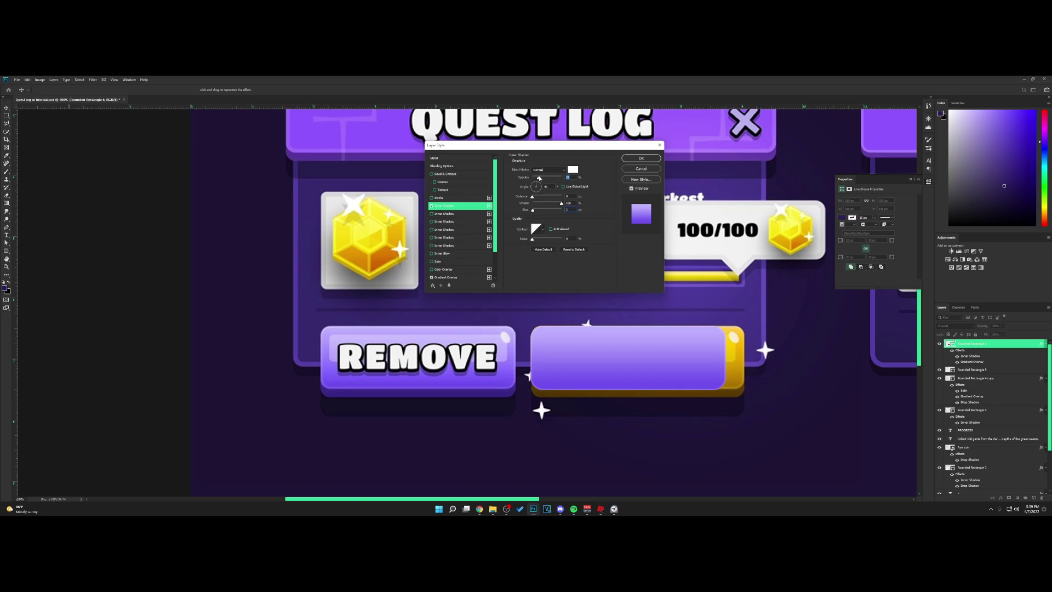
{"action": "left_click_drag", "start_coordinate": [539, 178], "coordinate": [539, 179]}
Add a hard drop shadow below the new button, coloured with the dark purple of the reference REMOVE button's lower edge
{"action": "scroll", "coordinate": [468, 265], "scroll_direction": "down", "scroll_amount": 2}
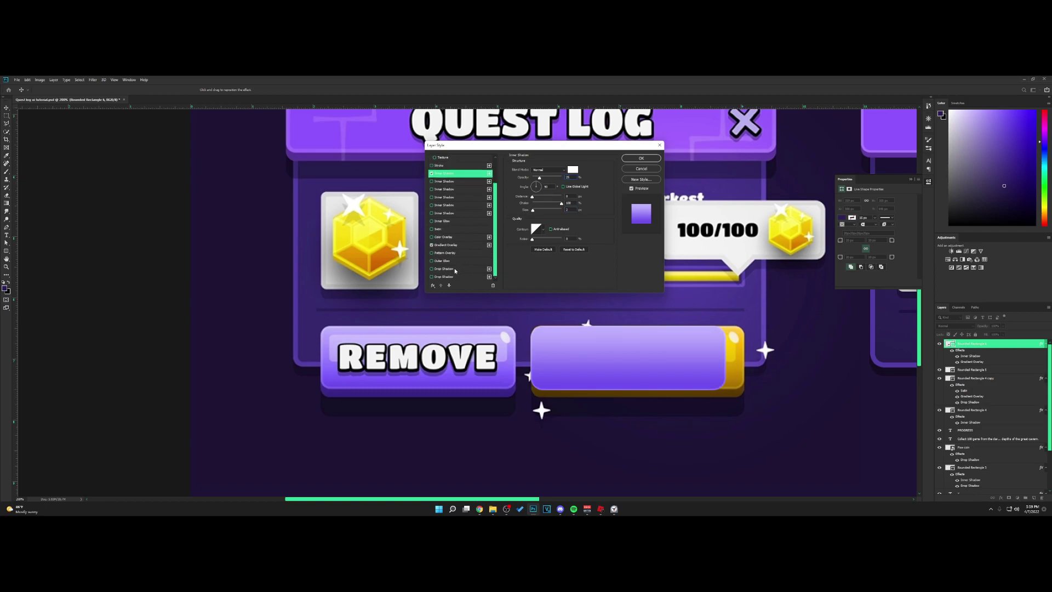
{"action": "left_click", "coordinate": [455, 270]}
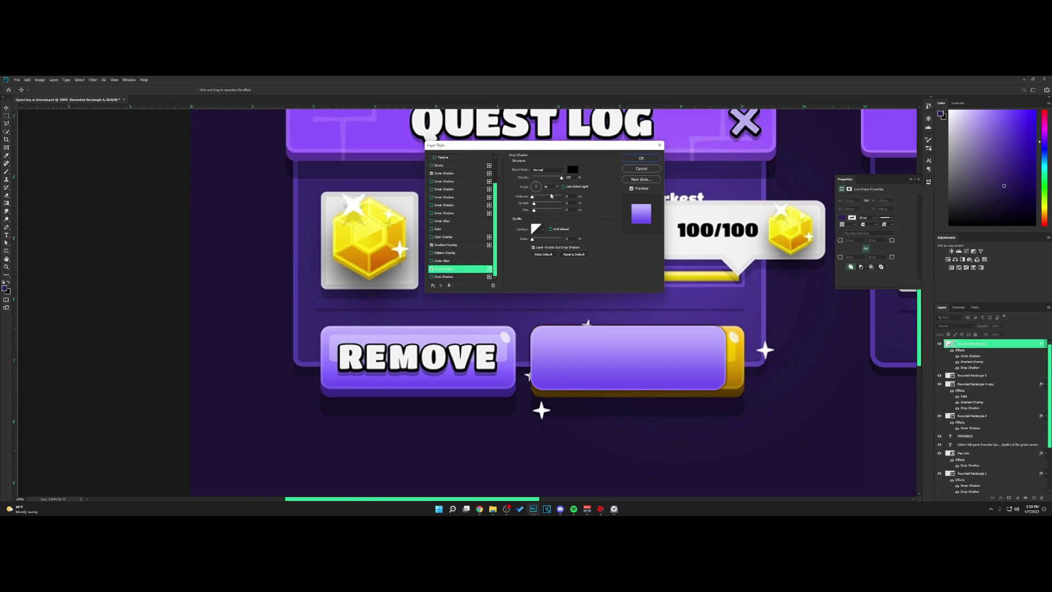
{"action": "mouse_move", "coordinate": [534, 204]}
{"action": "left_mouse_down"}
{"action": "mouse_move", "coordinate": [566, 205]}
{"action": "mouse_move", "coordinate": [528, 211]}
{"action": "mouse_move", "coordinate": [537, 198]}
{"action": "left_mouse_up"}
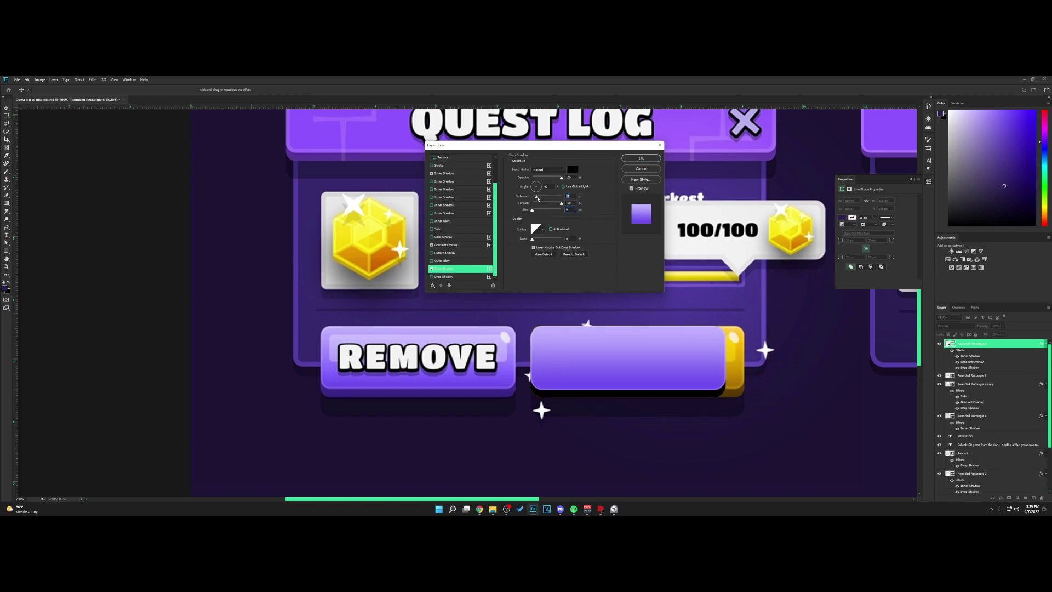
{"action": "left_click", "coordinate": [573, 170]}
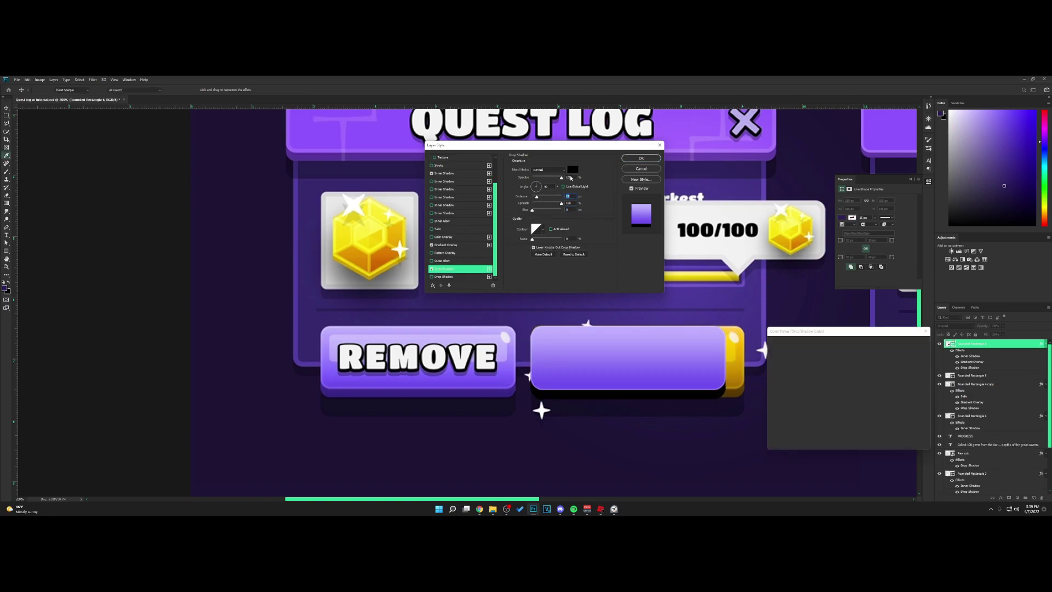
{"action": "left_click", "coordinate": [409, 394]}
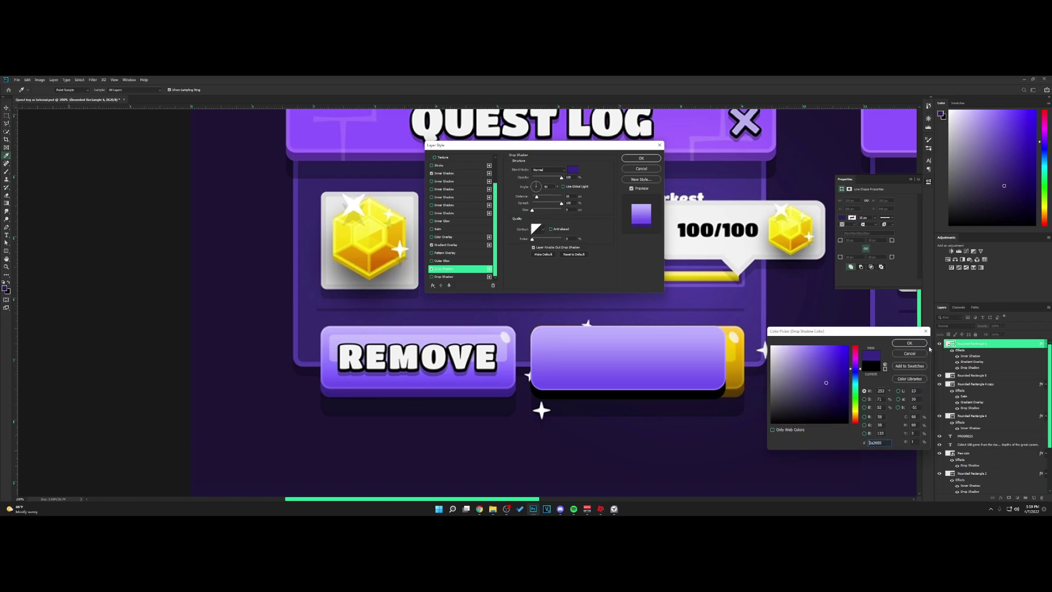
{"action": "left_click", "coordinate": [918, 346]}
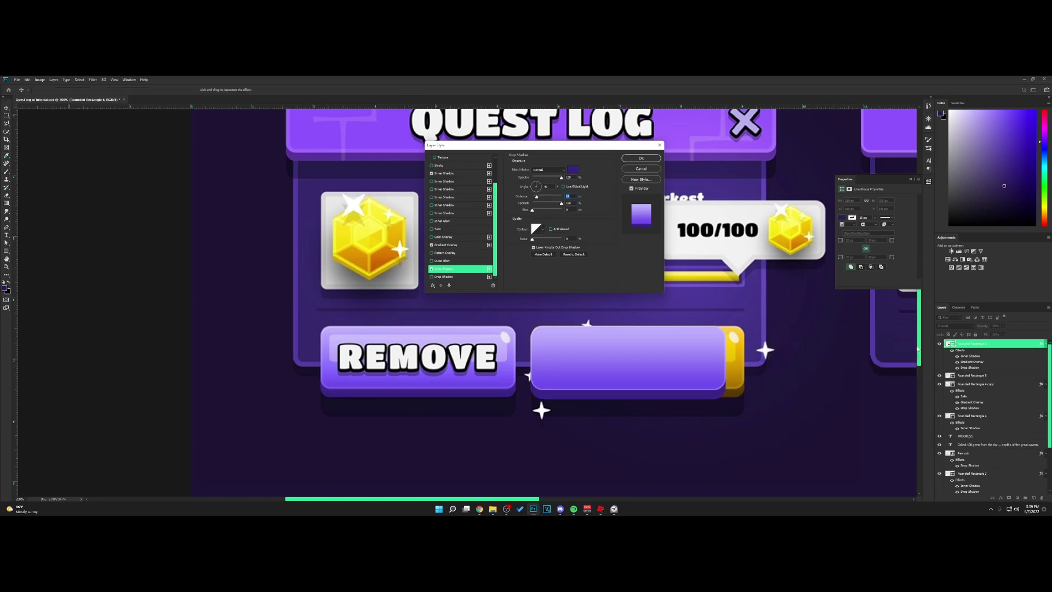
Add a second, fainter black drop shadow extending further down, and place the button beneath the reference REMOVE button
{"action": "left_click", "coordinate": [442, 278]}
{"action": "left_click_drag", "start_coordinate": [543, 198], "coordinate": [546, 199]}
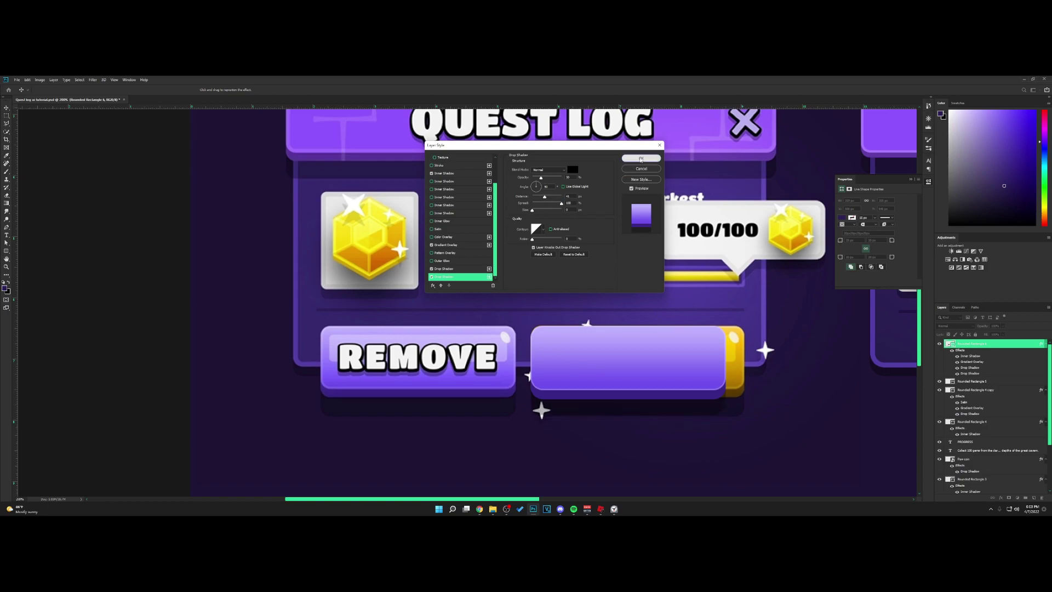
{"action": "key", "text": "Return"}
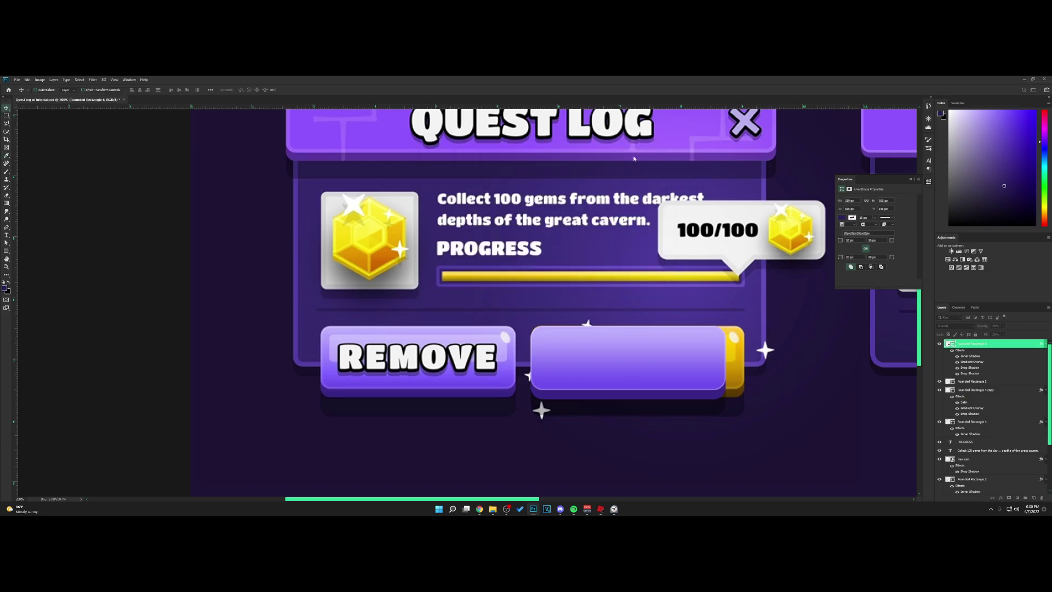
{"action": "left_click_drag", "start_coordinate": [591, 385], "coordinate": [612, 240]}
{"action": "left_click_drag", "start_coordinate": [656, 242], "coordinate": [448, 355]}
Draw a white rounded rectangle on a new layer, sized to the reference REMOVE button's highlight, over the new button's upper half
{"action": "right_click", "coordinate": [7, 253]}
{"action": "left_click", "coordinate": [24, 250]}
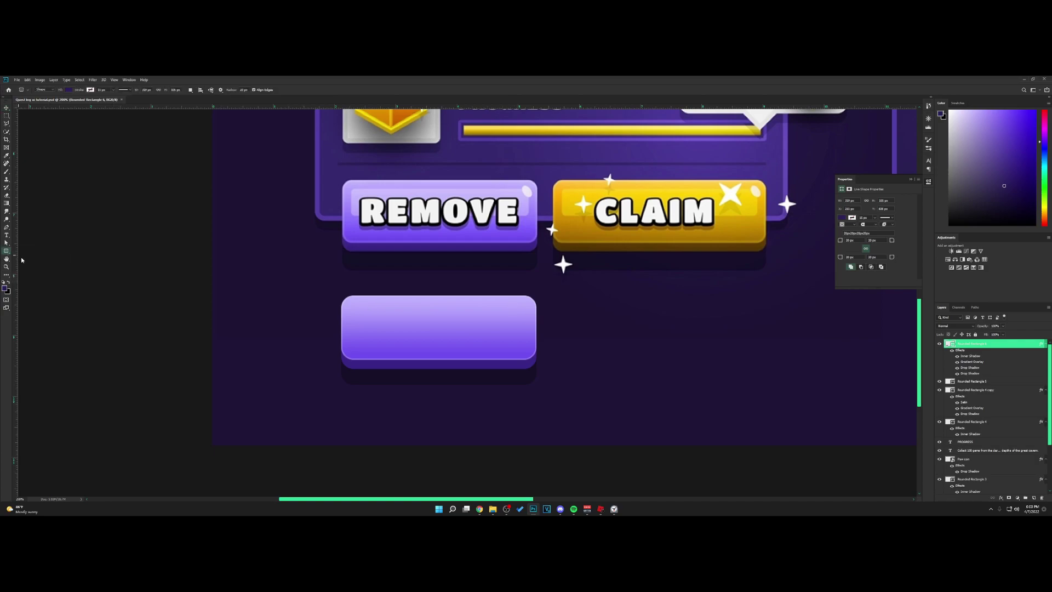
{"action": "left_click", "coordinate": [1034, 497]}
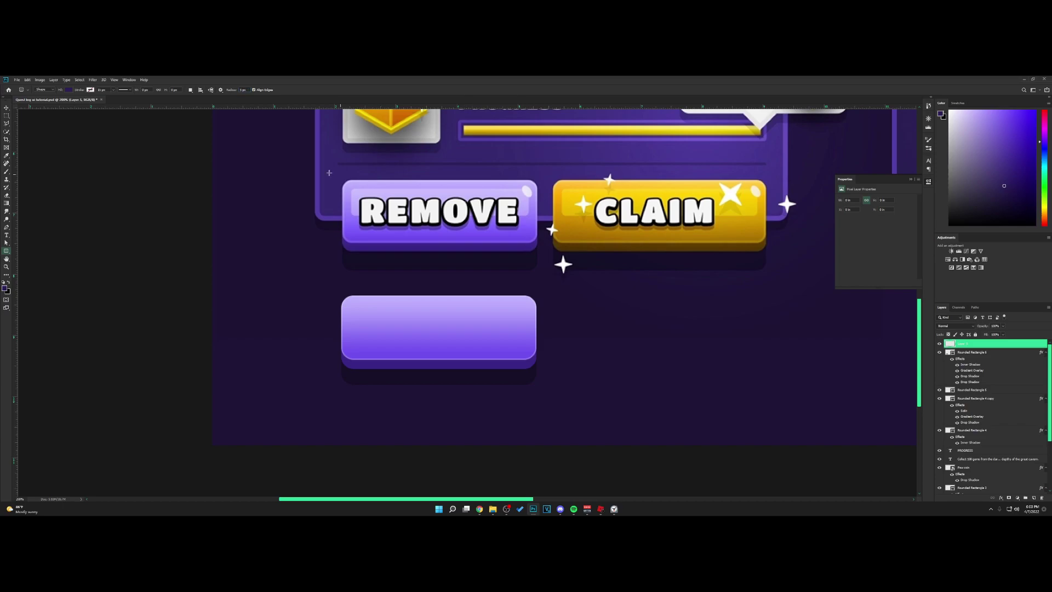
{"action": "key", "text": "d"}
{"action": "key", "text": "x"}
{"action": "left_click_drag", "start_coordinate": [351, 188], "coordinate": [514, 312]}
Nudge the white highlight into alignment inside the button's upper half and lower its opacity to a faint sheen
{"action": "key", "text": "v"}
{"action": "key", "text": "Down"}
{"action": "key", "text": "Down"}
{"action": "key", "text": "Up"}
{"action": "key", "text": "Up"}
{"action": "key", "text": "Left"}
{"action": "key", "text": "Left"}
{"action": "key", "text": "Down"}
{"action": "key", "text": "Up"}
{"action": "left_click_drag", "start_coordinate": [987, 326], "coordinate": [958, 327]}
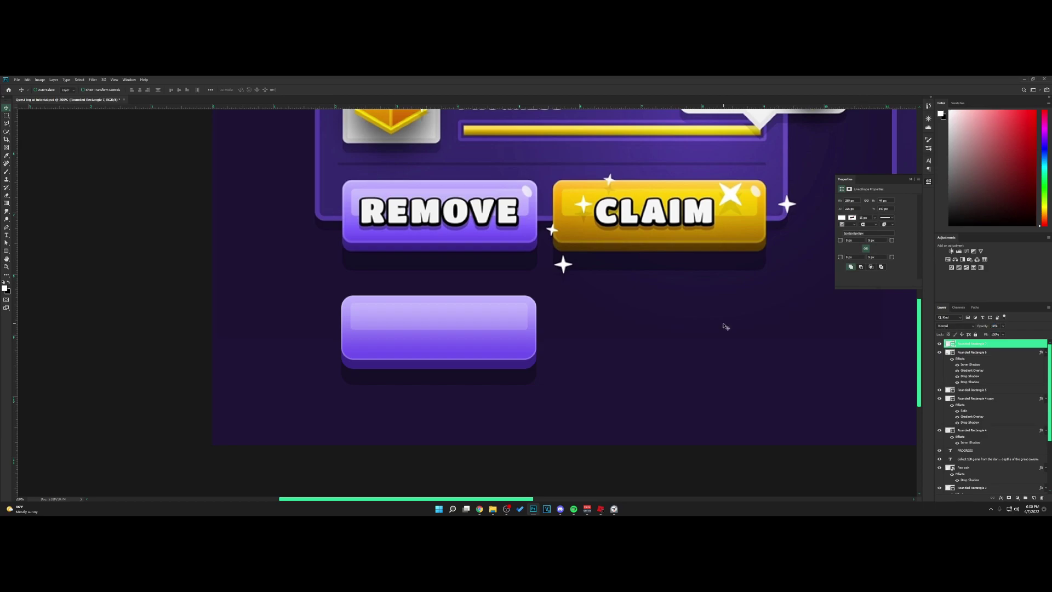
Draw a small white ellipse on a new layer, tilted as a shine spot in the new button's upper-right corner
{"action": "left_click_drag", "start_coordinate": [6, 250], "coordinate": [29, 266]}
{"action": "left_click", "coordinate": [29, 267]}
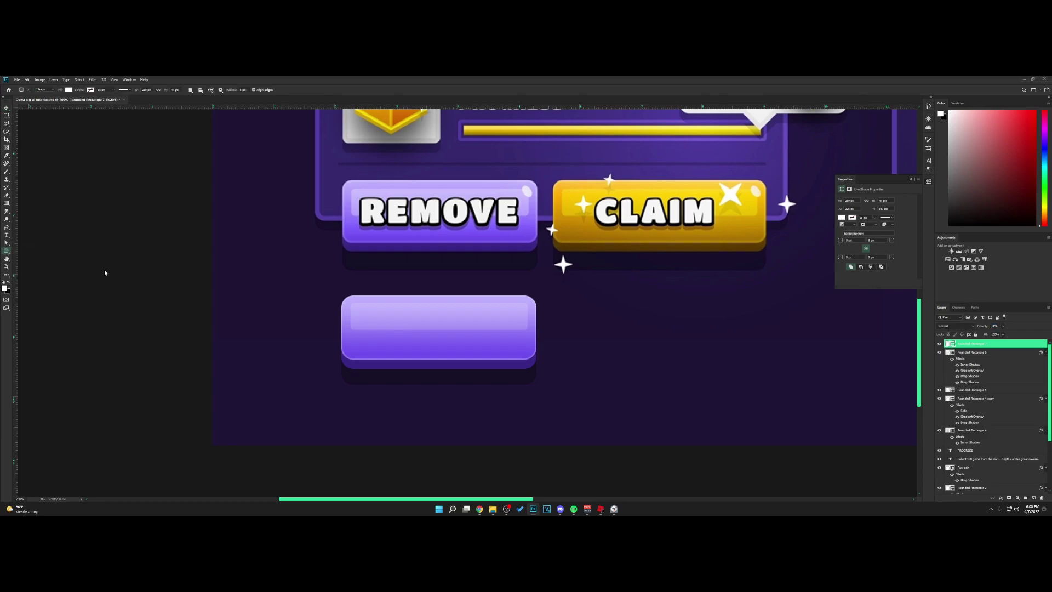
{"action": "left_click", "coordinate": [1034, 498]}
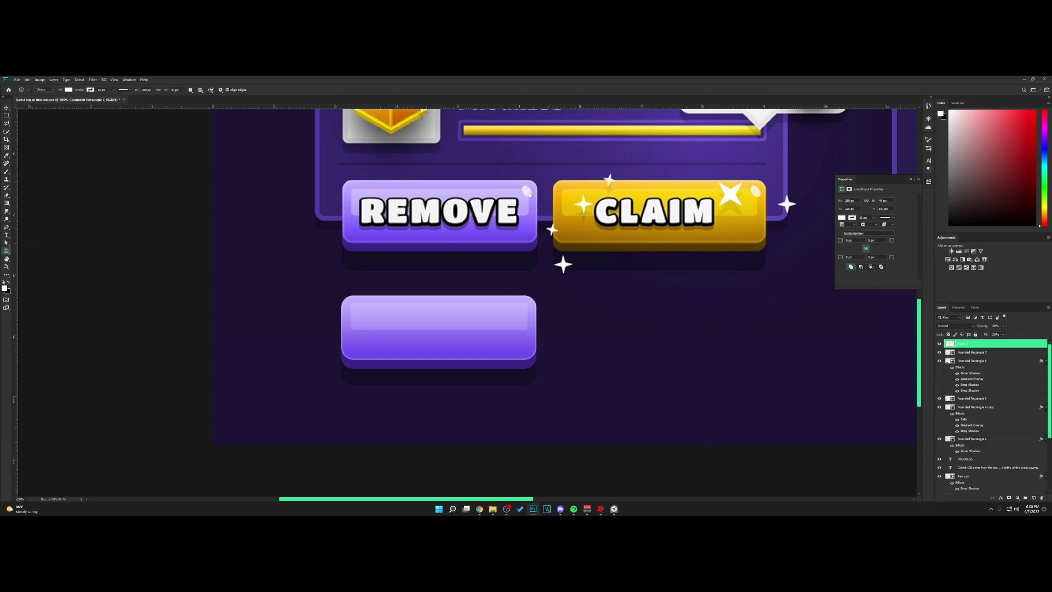
{"action": "left_click_drag", "start_coordinate": [522, 186], "coordinate": [529, 308]}
{"action": "key", "text": "v"}
{"action": "key", "text": "ctrl+t"}
{"action": "key", "text": "Return"}
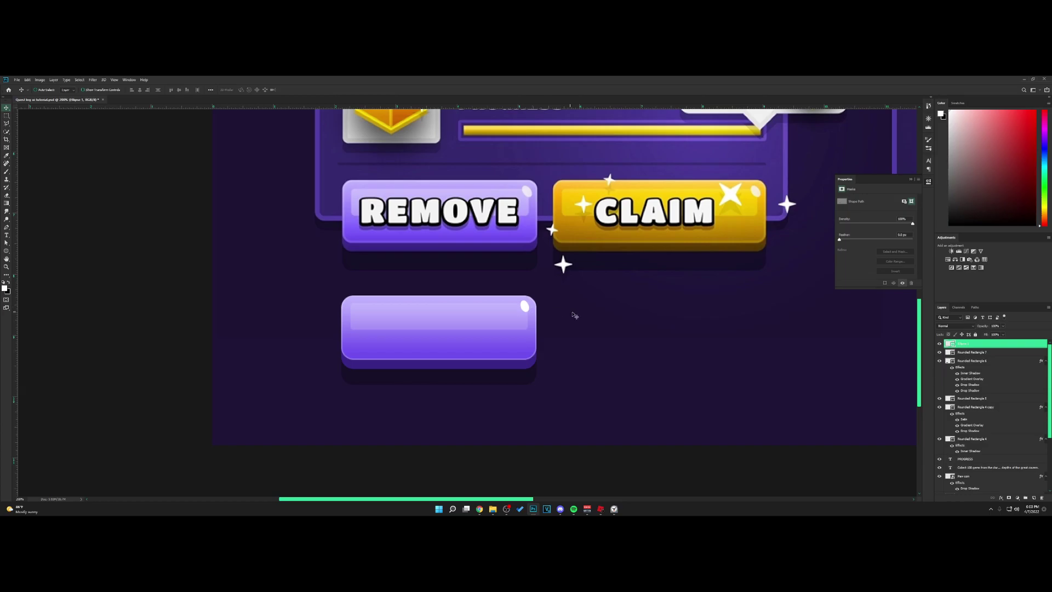
Duplicate the QUEST LOG title text, place it on the new button and change its wording to REMOVE
{"action": "key", "text": "ctrl+1"}
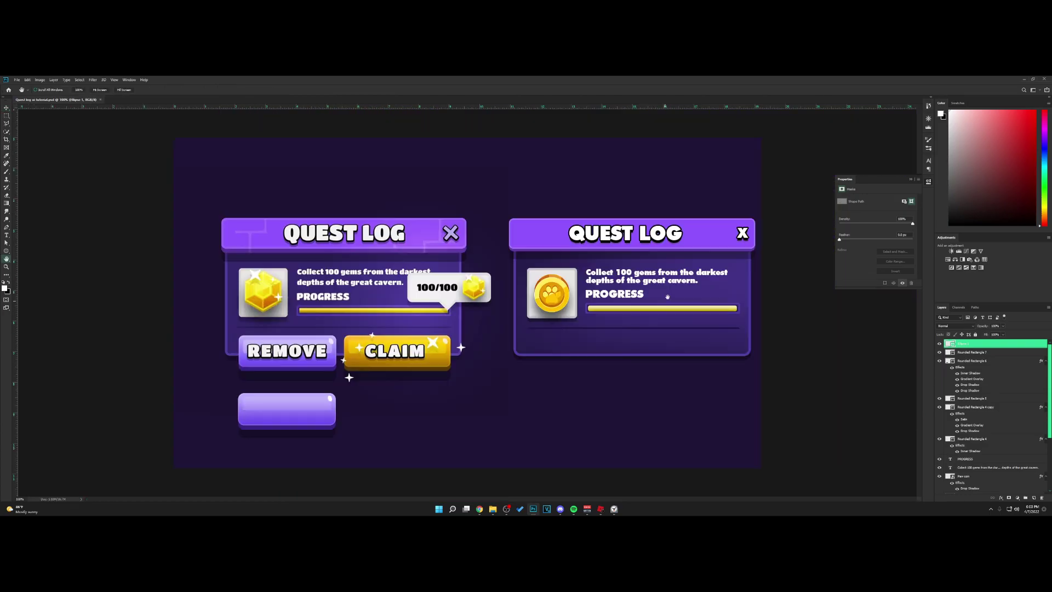
{"action": "left_click", "coordinate": [647, 238], "text": "ctrl"}
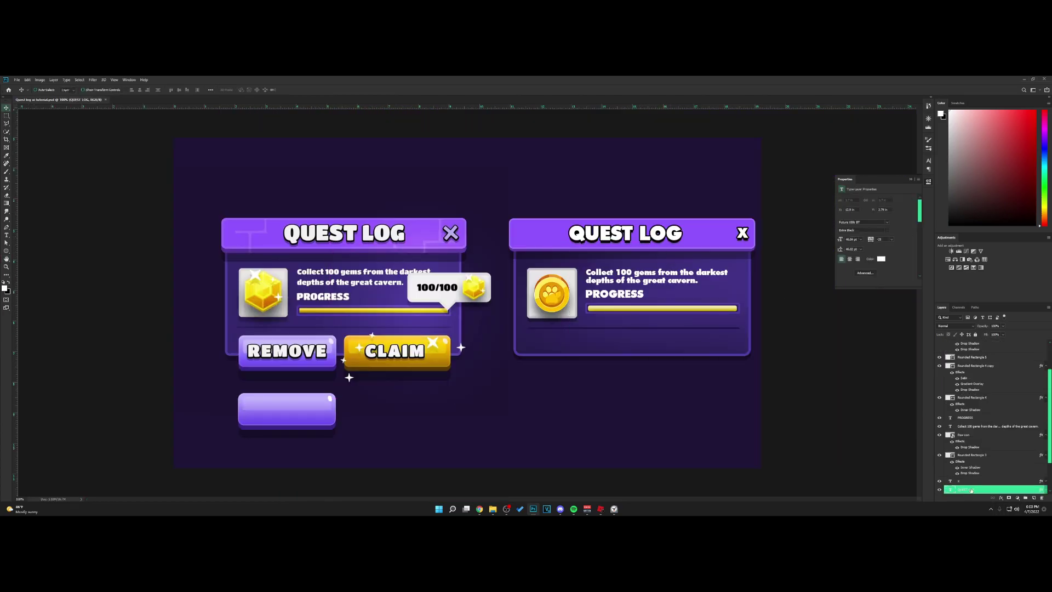
{"action": "scroll", "coordinate": [981, 417], "scroll_direction": "up", "scroll_amount": 3}
{"action": "left_click", "coordinate": [994, 343]}
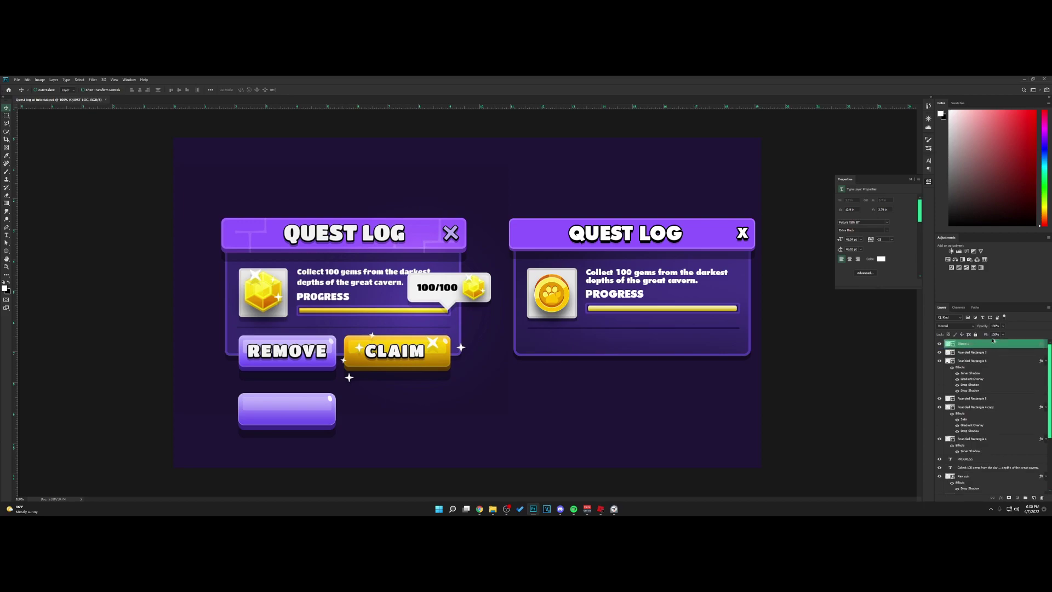
{"action": "key", "text": "ctrl+v"}
{"action": "left_click_drag", "start_coordinate": [632, 243], "coordinate": [291, 427]}
{"action": "double_click", "coordinate": [305, 417]}
{"action": "type", "text": "REMOVE"}
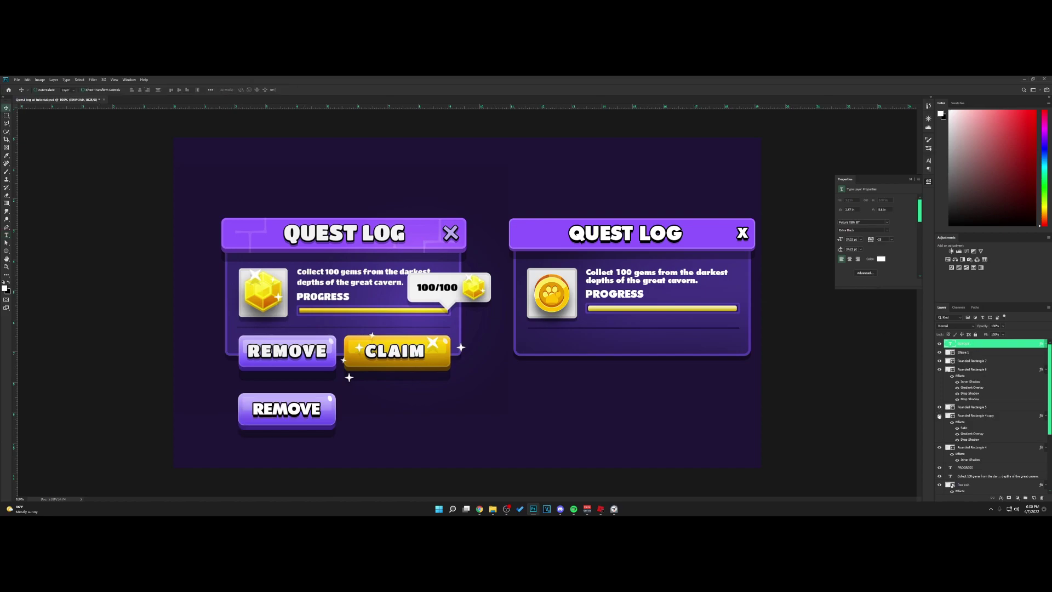
Identify the button's layers by toggling their visibility, and group its base, highlights and REMOVE label
{"action": "left_click", "coordinate": [940, 415]}
{"action": "left_click", "coordinate": [940, 415]}
{"action": "left_click", "coordinate": [940, 408]}
{"action": "left_click", "coordinate": [940, 408]}
{"action": "left_click", "coordinate": [941, 371]}
{"action": "left_click", "coordinate": [941, 371]}
{"action": "left_click", "coordinate": [966, 370], "text": "shift"}
{"action": "key", "text": "ctrl+g"}
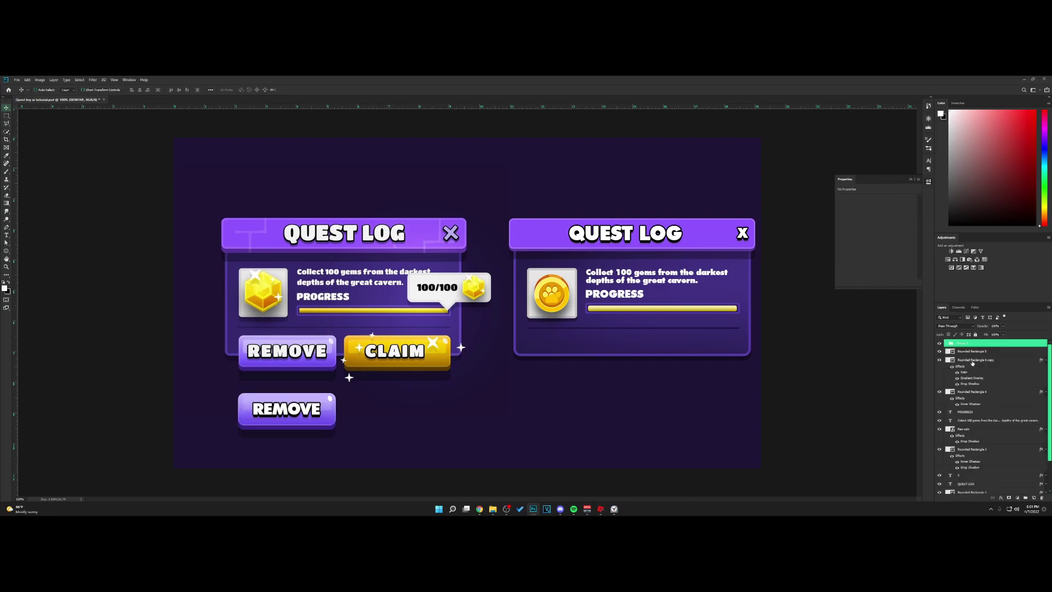
{"action": "left_click", "coordinate": [940, 344]}
{"action": "left_click", "coordinate": [940, 344]}
Position the button group over the reference REMOVE button, with a duplicate of it aligned over the reference CLAIM button
{"action": "left_click_drag", "start_coordinate": [344, 394], "coordinate": [425, 356]}
{"action": "key", "text": "Right"}
{"action": "key", "text": "Right"}
{"action": "key", "text": "Up"}
{"action": "key", "text": "Up"}
{"action": "key", "text": "Up"}
{"action": "key", "text": "Up"}
{"action": "key", "text": "Up"}
{"action": "key", "text": "Up"}
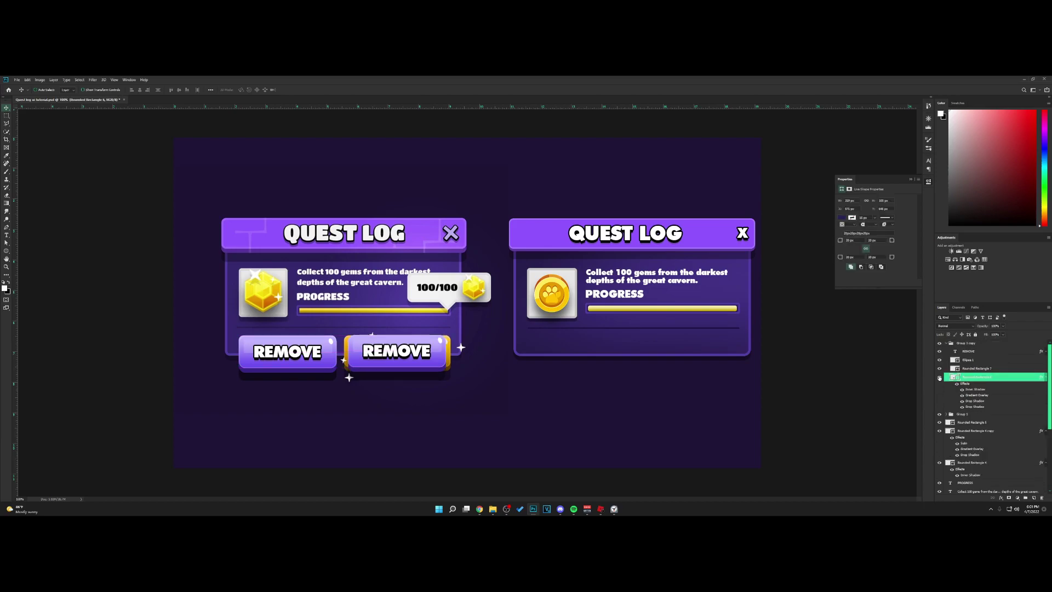
Convert the duplicate button's base shape to a smart object and shift its hue from purple to orange
{"action": "left_click", "coordinate": [940, 377]}
{"action": "left_click", "coordinate": [940, 377]}
{"action": "right_click", "coordinate": [980, 378]}
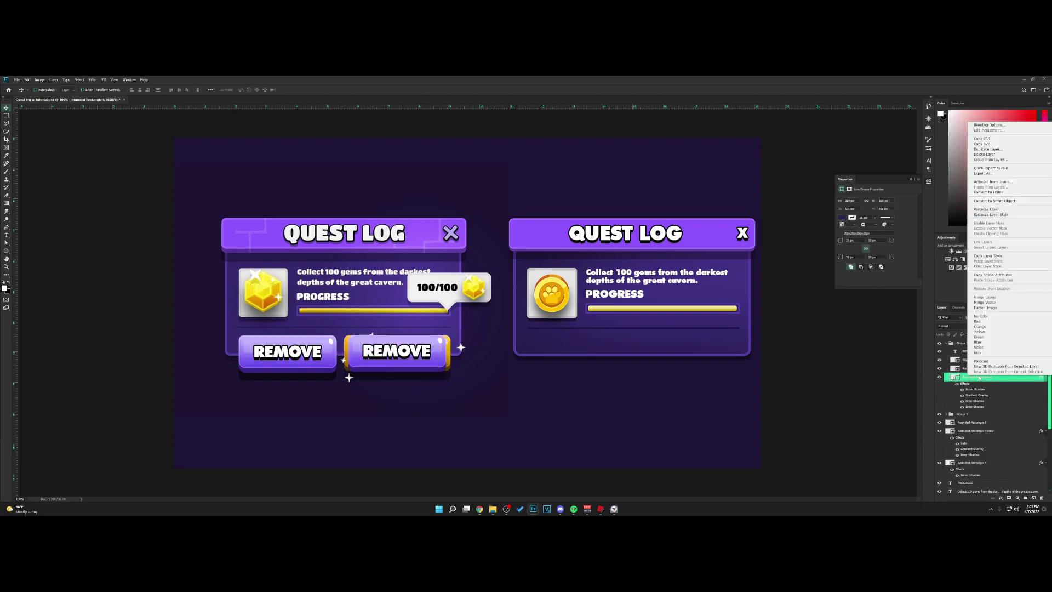
{"action": "left_click", "coordinate": [1002, 202]}
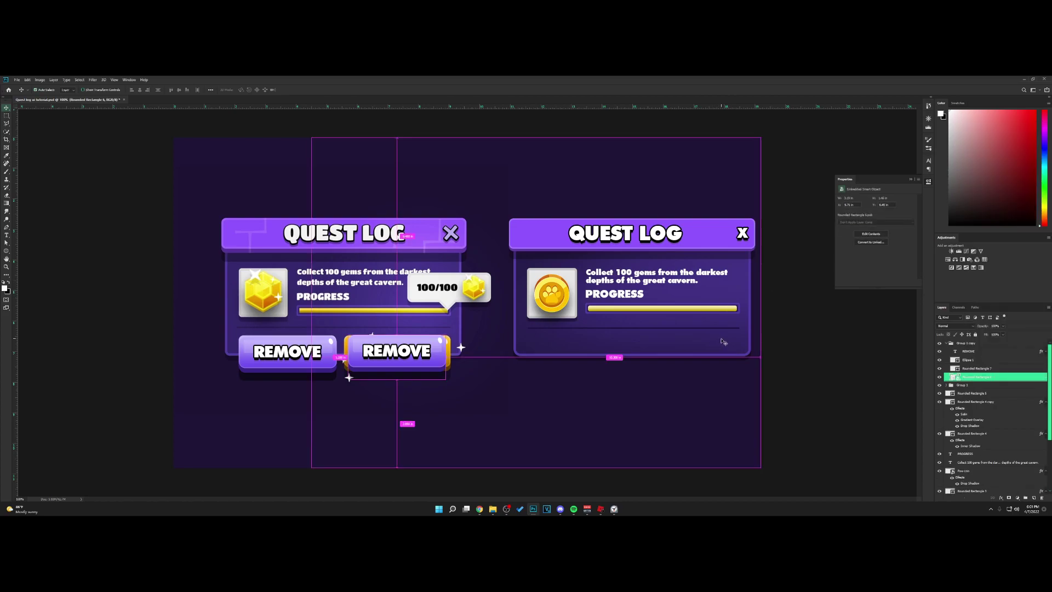
{"action": "key", "text": "ctrl+u"}
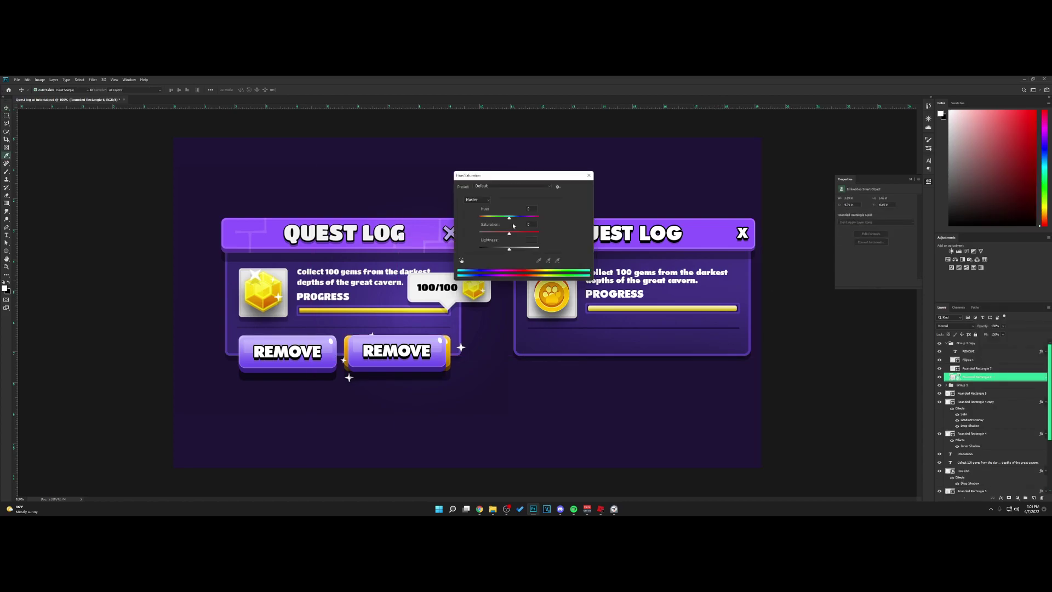
{"action": "left_click_drag", "start_coordinate": [509, 217], "coordinate": [535, 219]}
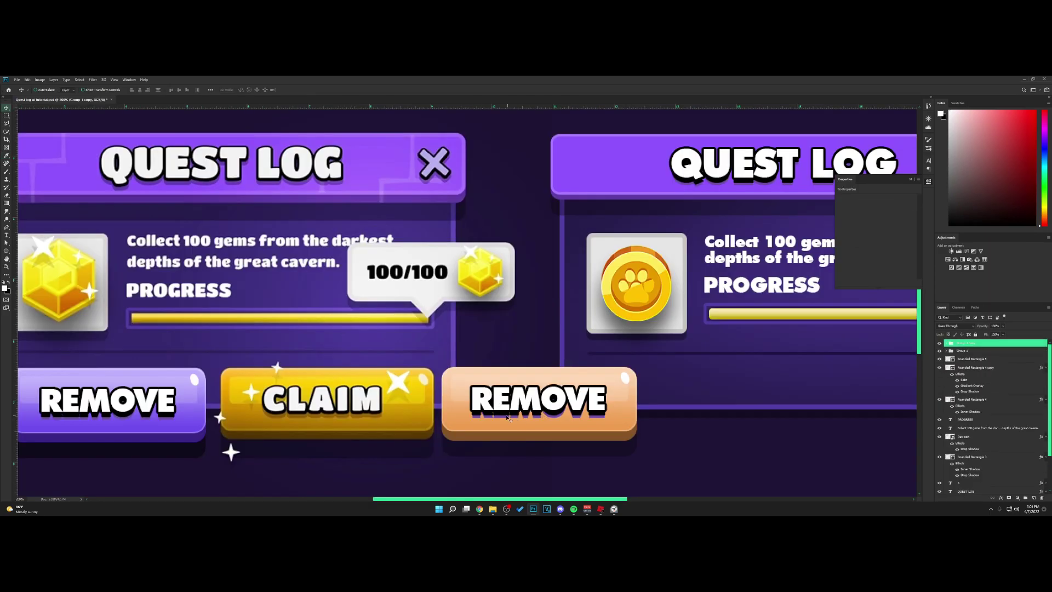
Recolour the lower drop shadow of the orange button's label with the dark gold sampled from the reference CLAIM button
{"action": "left_click", "coordinate": [509, 419]}
{"action": "double_click", "coordinate": [990, 354]}
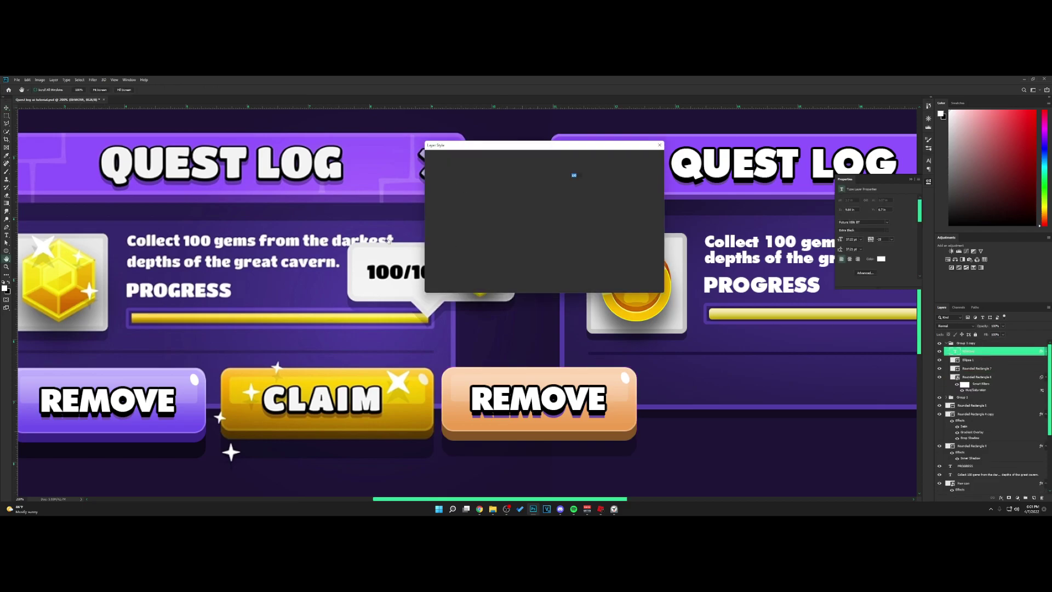
{"action": "scroll", "coordinate": [453, 269], "scroll_direction": "down", "scroll_amount": 3}
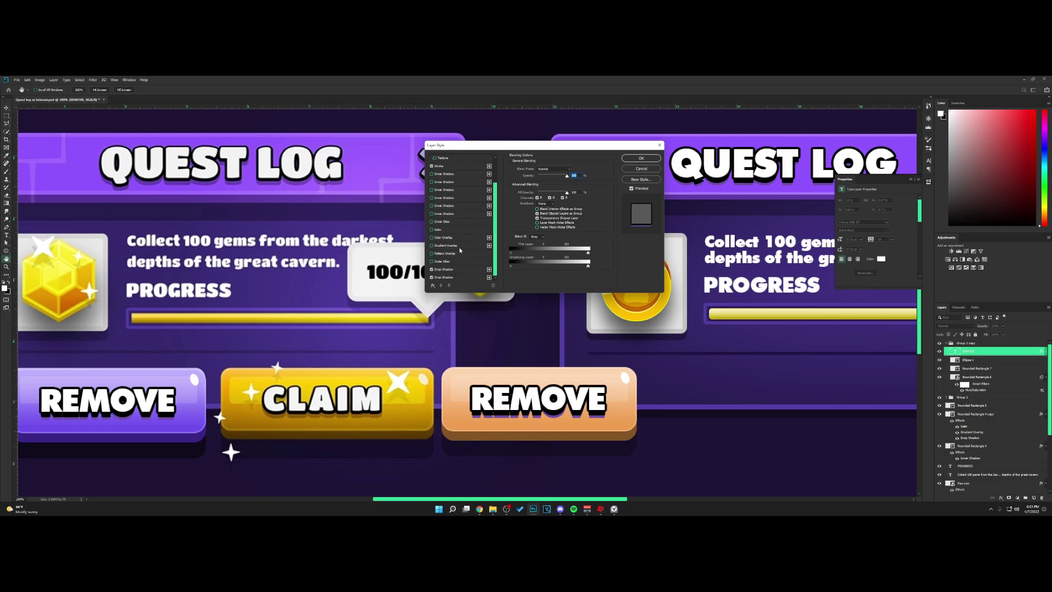
{"action": "left_click", "coordinate": [444, 277]}
{"action": "left_click", "coordinate": [574, 170]}
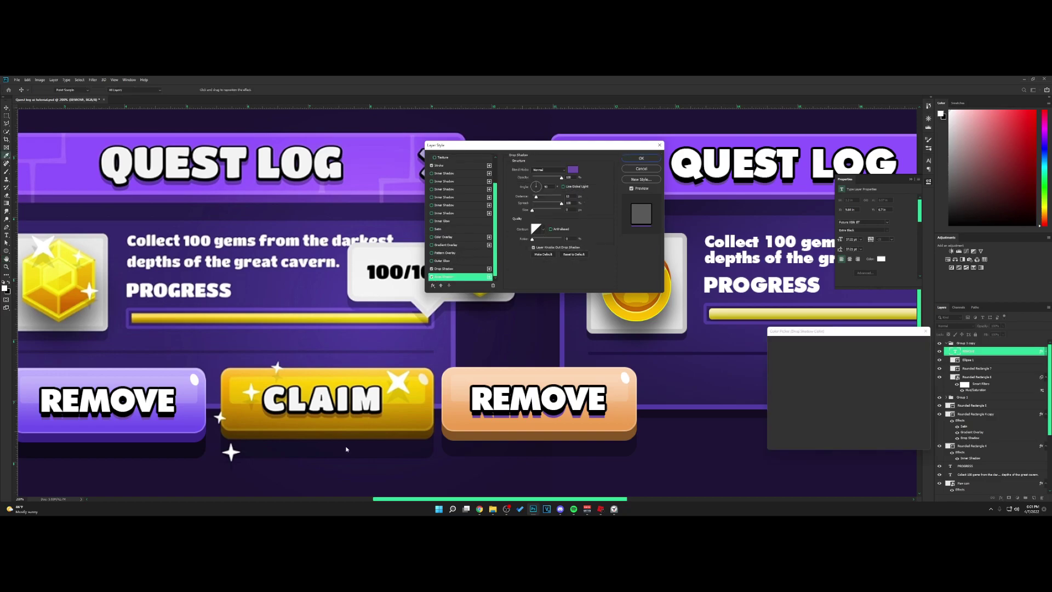
{"action": "left_click", "coordinate": [331, 415]}
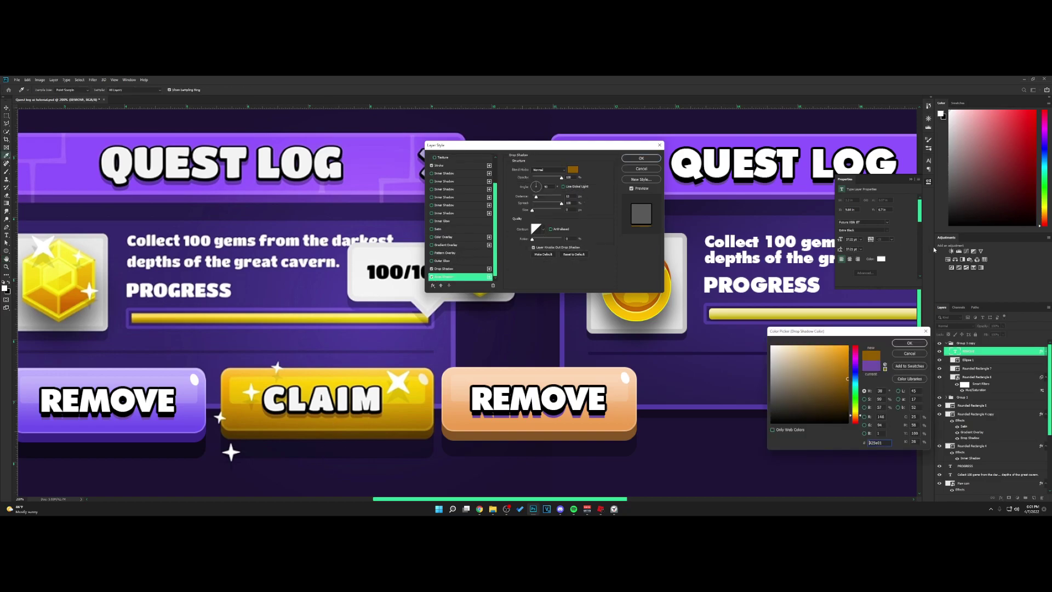
{"action": "left_click", "coordinate": [909, 343]}
{"action": "left_click", "coordinate": [649, 162]}
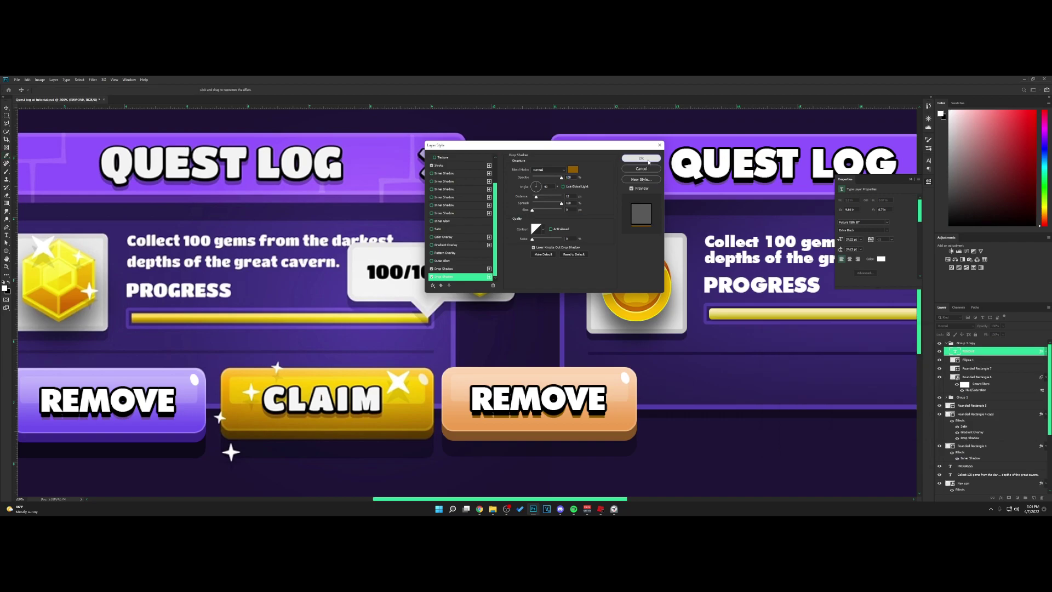
Change the orange button's label to CLAIM and move both button groups onto the lower edge of the recreated panel
{"action": "double_click", "coordinate": [543, 408]}
{"action": "type", "text": "CLAIM"}
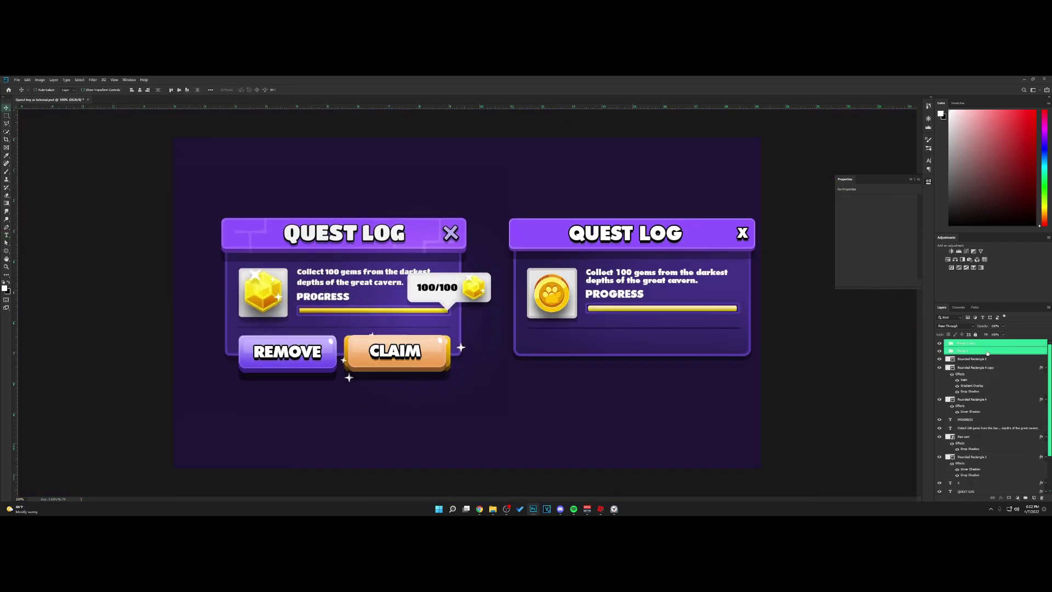
{"action": "left_click_drag", "start_coordinate": [544, 390], "coordinate": [834, 390]}
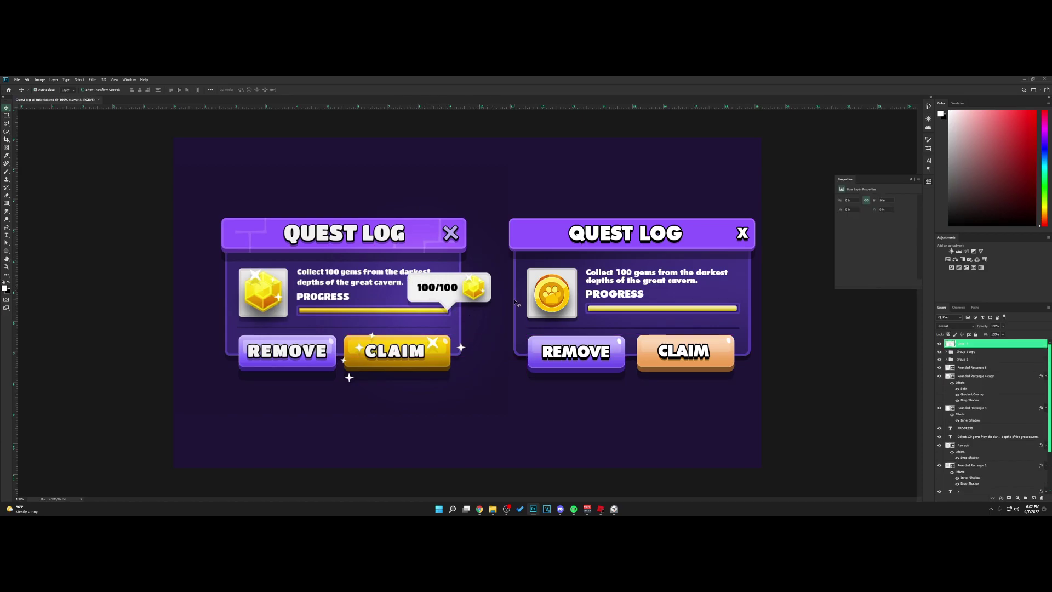
Draw a rounded rectangle in the reference speech bubble's off-white, matching the size of the 100/100 bubble
{"action": "key", "text": "ctrl+plus"}
{"action": "key", "text": "space"}
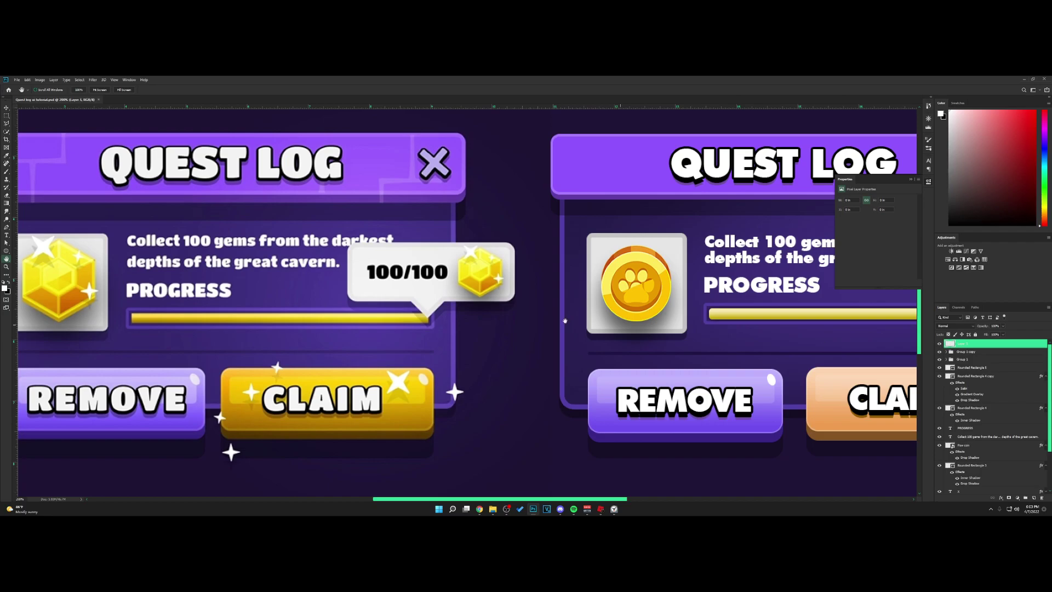
{"action": "key", "text": "u"}
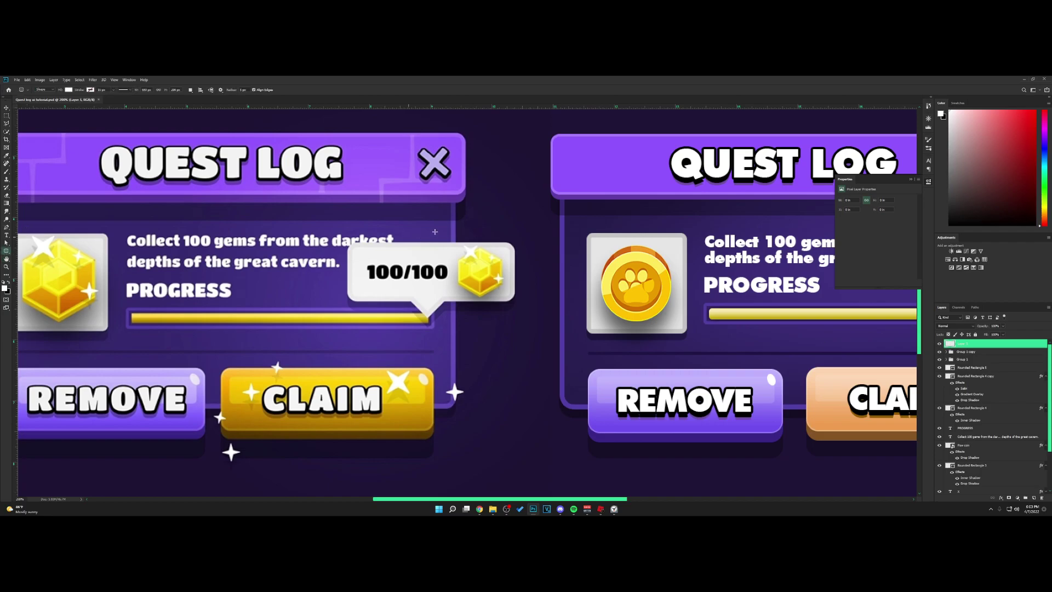
{"action": "left_click", "coordinate": [373, 255], "text": "alt"}
{"action": "left_click_drag", "start_coordinate": [346, 243], "coordinate": [515, 302]}
{"action": "key", "text": "v"}
Draw an off-white triangle on a new layer as the speech bubble's downward-pointing tail, sized to match the reference tail
{"action": "left_click", "coordinate": [1034, 499]}
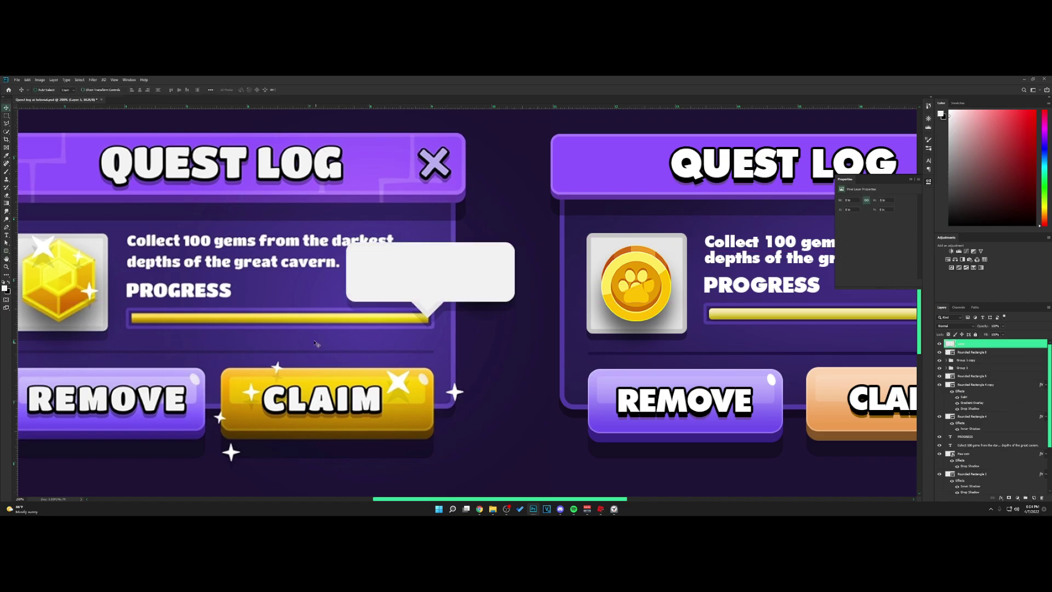
{"action": "right_click", "coordinate": [7, 251]}
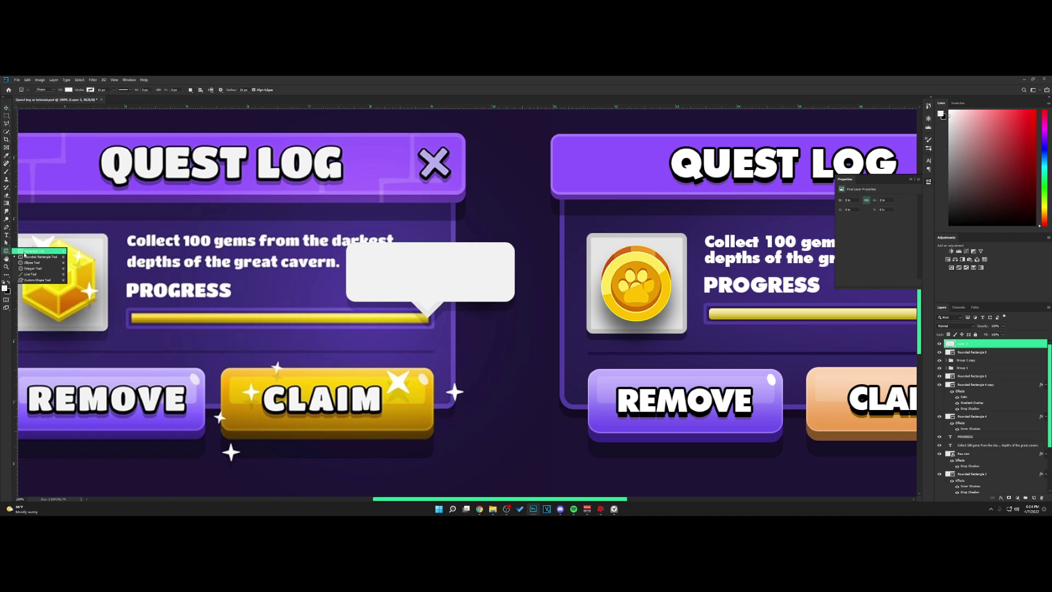
{"action": "left_click", "coordinate": [33, 265]}
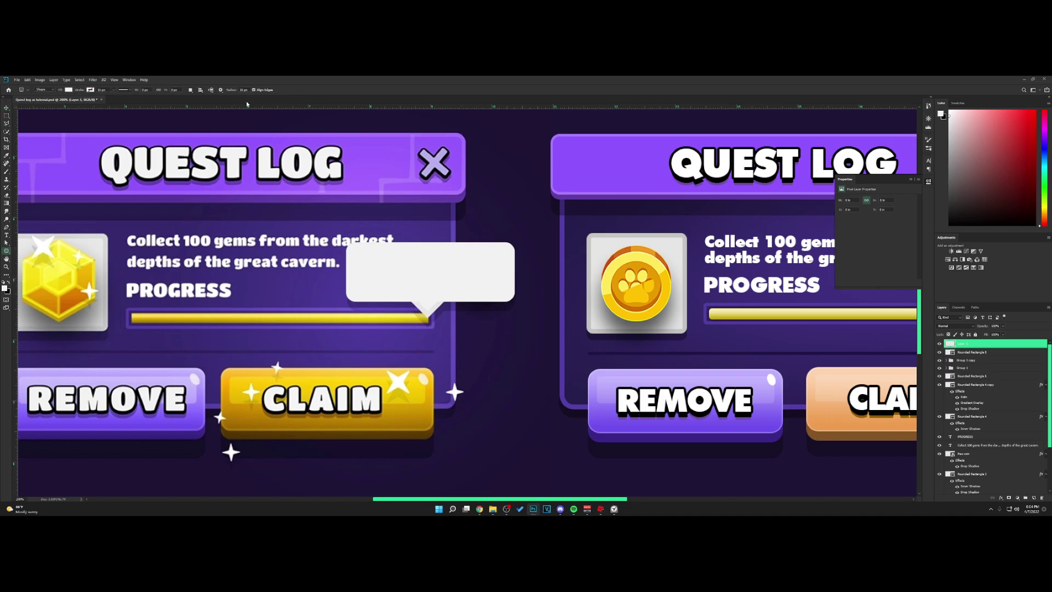
{"action": "key", "text": "shift+u"}
{"action": "key", "text": "shift+u"}
{"action": "left_click_drag", "start_coordinate": [415, 302], "coordinate": [446, 310]}
{"action": "key", "text": "v"}
{"action": "key", "text": "ctrl+t"}
{"action": "key", "text": "Return"}
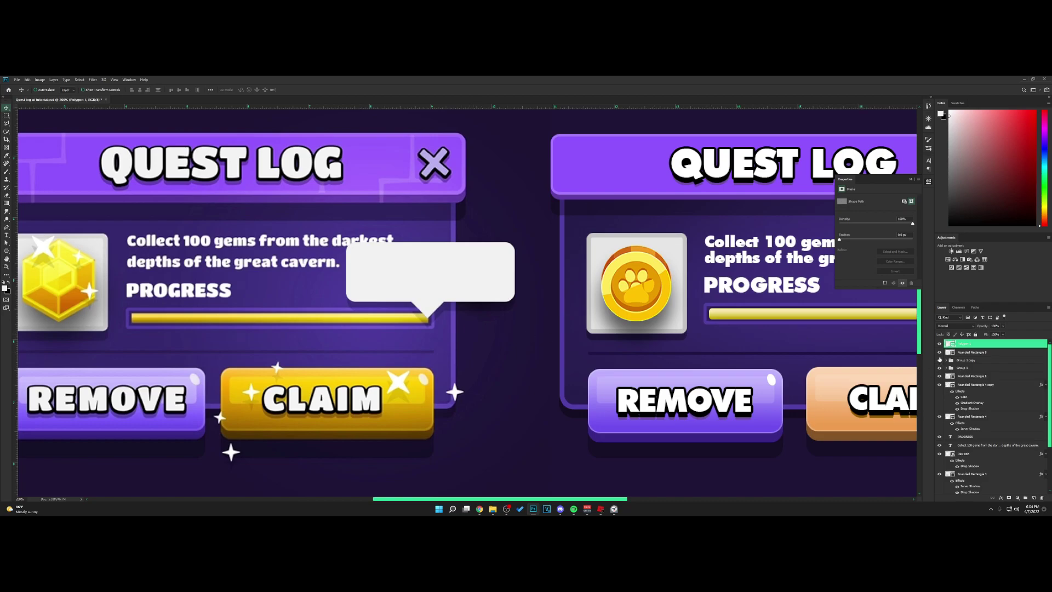
Move the rounded rectangle and its triangular tail clear of the reference bubble and convert both shapes into one smart object
{"action": "left_click", "coordinate": [968, 352], "text": "shift"}
{"action": "left_click_drag", "start_coordinate": [433, 274], "coordinate": [524, 356]}
{"action": "key", "text": "ctrl+e"}
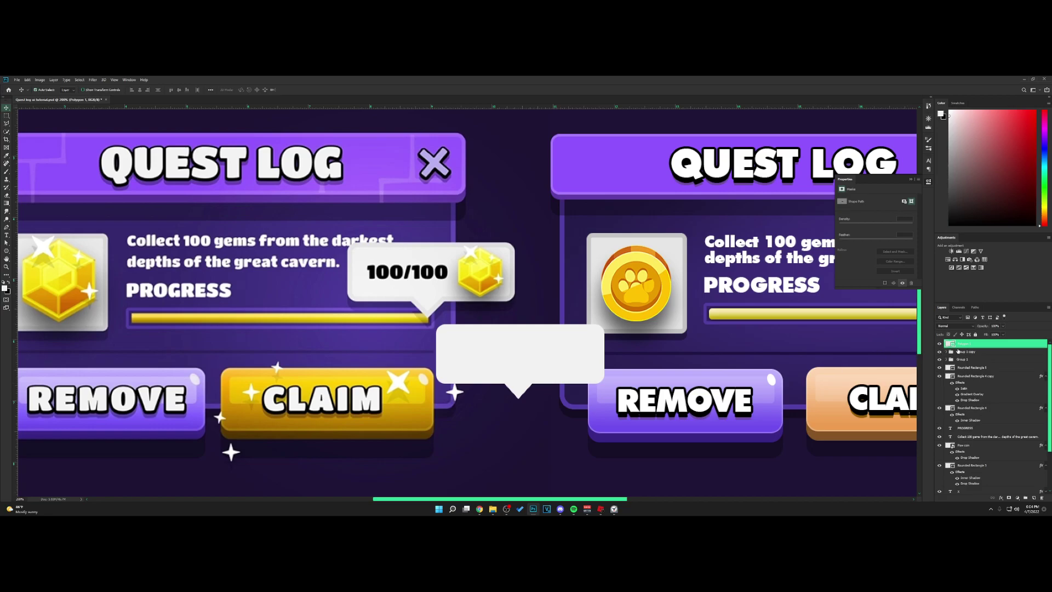
{"action": "key", "text": "ctrl+z"}
{"action": "right_click", "coordinate": [986, 346]}
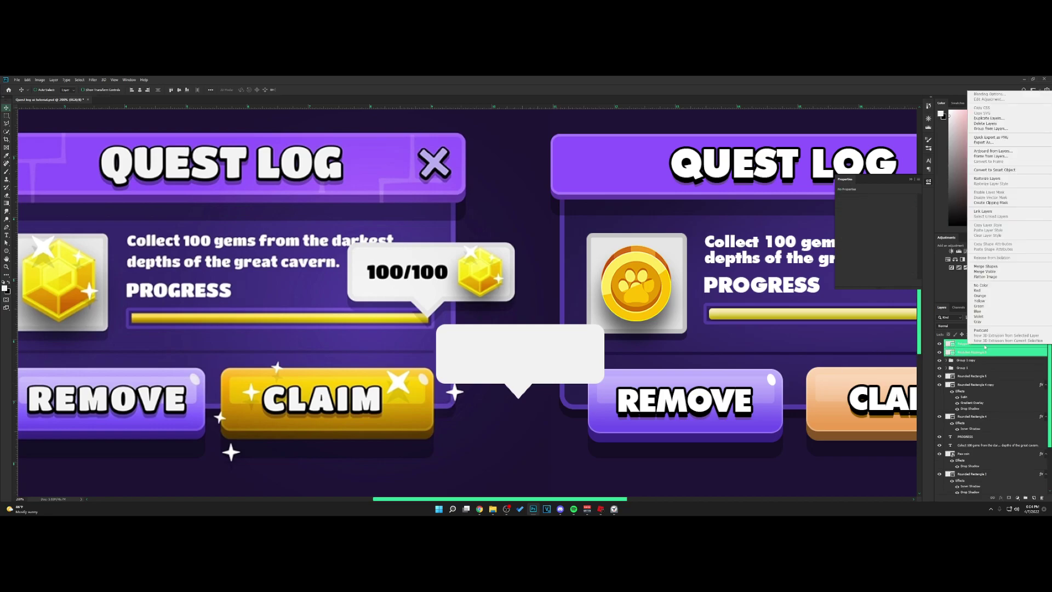
{"action": "left_click", "coordinate": [1002, 171]}
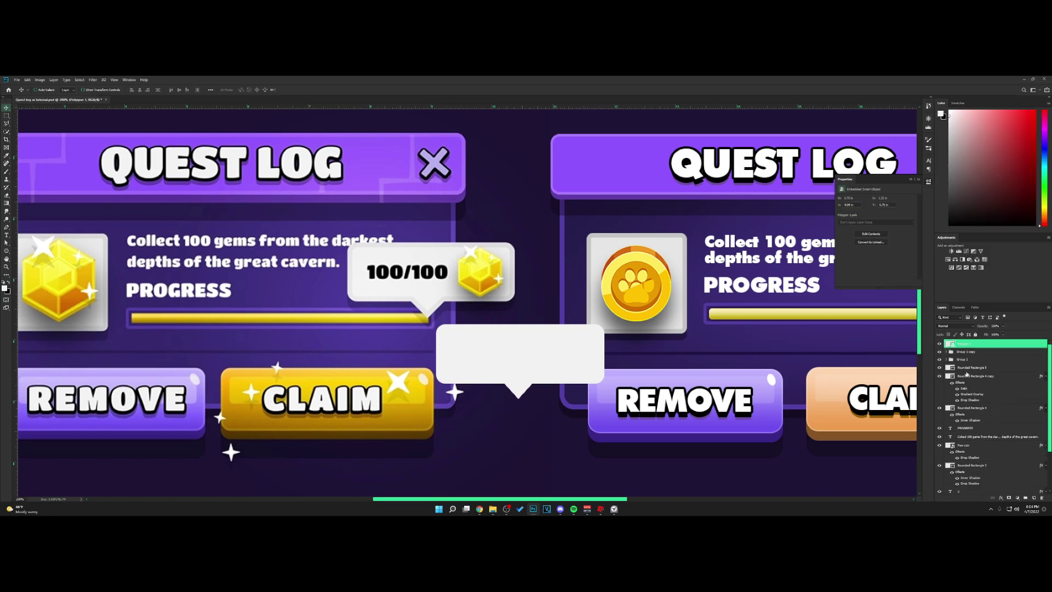
Add a thin black inner shadow at reduced opacity around the new speech bubble's edge
{"action": "right_click", "coordinate": [982, 348]}
{"action": "left_click", "coordinate": [986, 94]}
{"action": "left_click_drag", "start_coordinate": [540, 145], "coordinate": [720, 166]}
{"action": "left_click", "coordinate": [625, 227]}
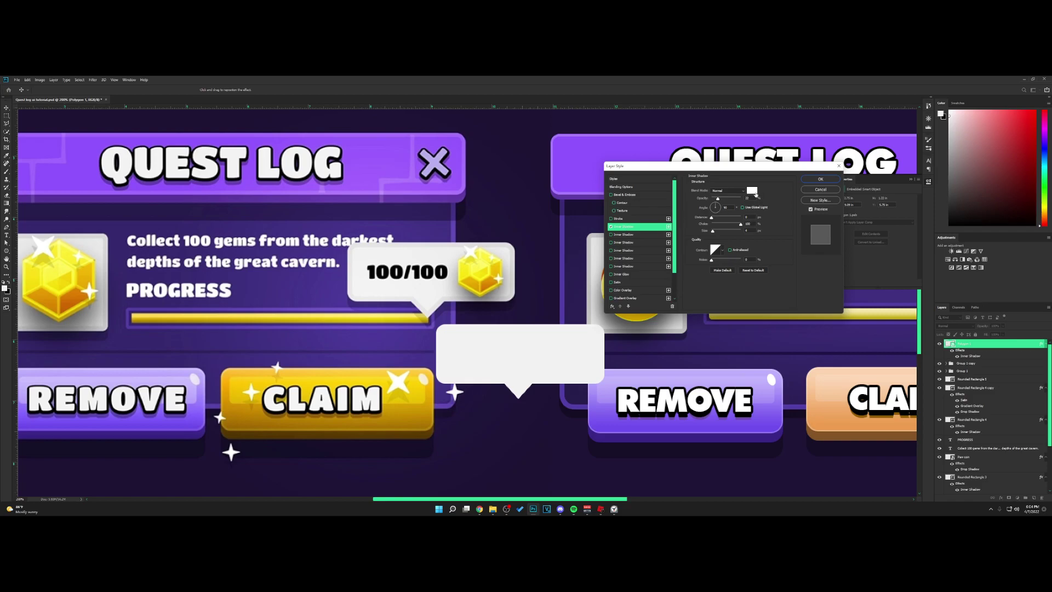
{"action": "left_click", "coordinate": [753, 191]}
{"action": "type", "text": "000000"}
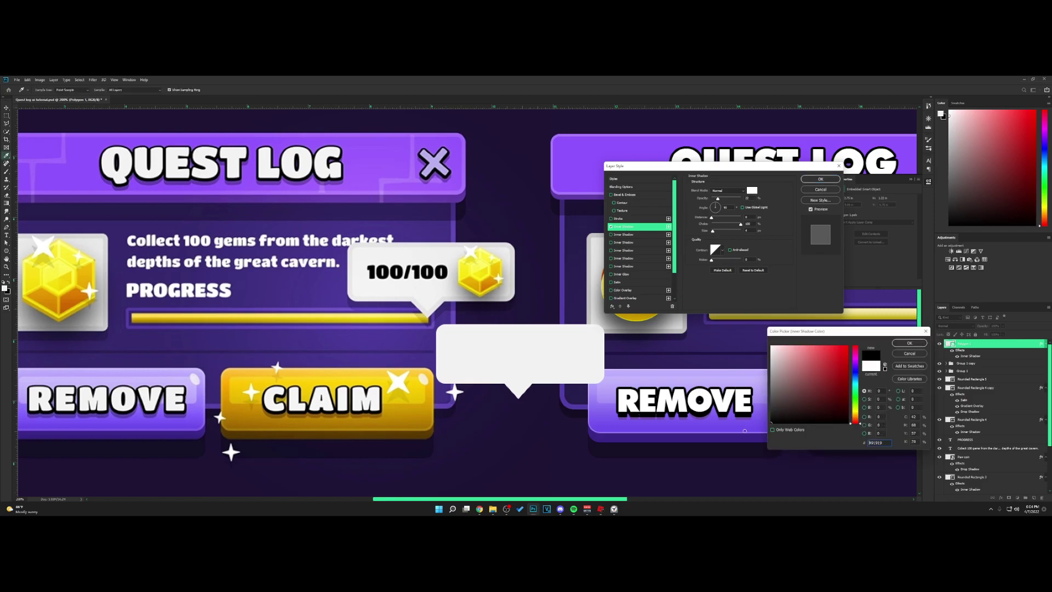
{"action": "left_click", "coordinate": [911, 343]}
{"action": "left_click_drag", "start_coordinate": [713, 231], "coordinate": [715, 202]}
{"action": "key", "text": "Return"}
Add the black text 100/100 to the new speech bubble and enlarge it to fill the area beside the icon space
{"action": "key", "text": "t"}
{"action": "left_click", "coordinate": [478, 359]}
{"action": "type", "text": "100/100"}
{"action": "key", "text": "ctrl+a"}
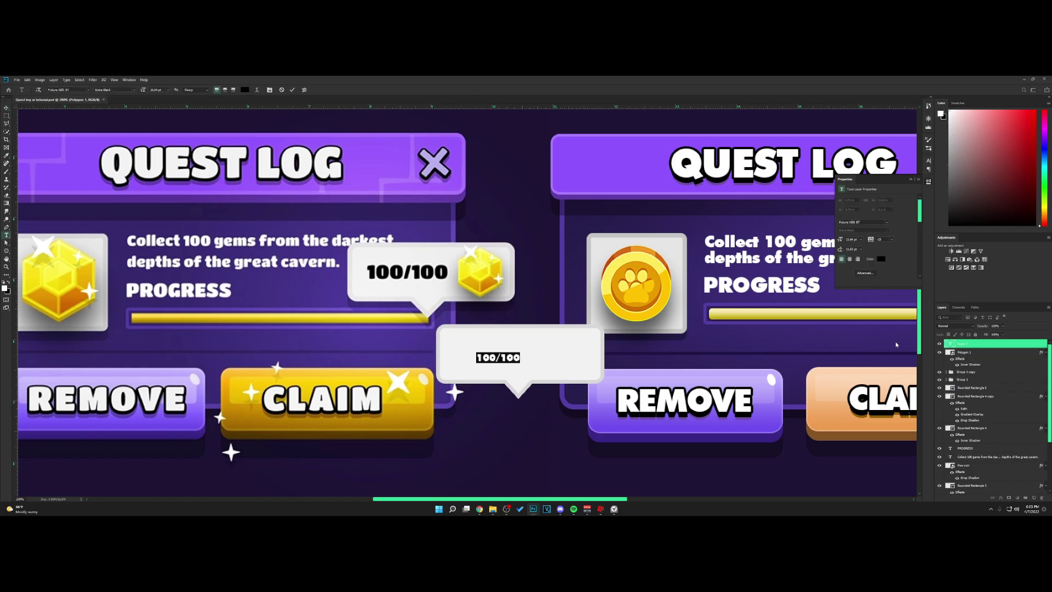
{"action": "key", "text": "ctrl+Return"}
{"action": "key", "text": "v"}
{"action": "key", "text": "ctrl+t"}
{"action": "mouse_move", "coordinate": [519, 352]}
{"action": "left_mouse_down"}
{"action": "mouse_move", "coordinate": [541, 345]}
{"action": "mouse_move", "coordinate": [531, 355]}
{"action": "left_mouse_up"}
{"action": "key", "text": "Return"}
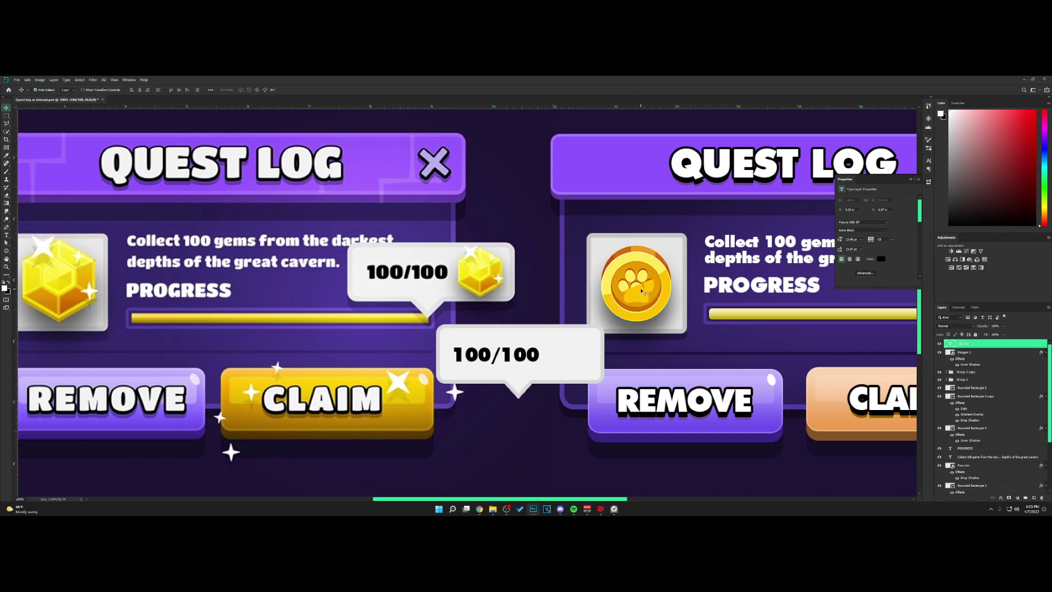
Duplicate the paw coin above all other layers and scale the copy down inside the speech bubble, beside the 100/100 text
{"action": "left_click", "coordinate": [987, 465]}
{"action": "left_click_drag", "start_coordinate": [974, 468], "coordinate": [970, 340]}
{"action": "left_click_drag", "start_coordinate": [642, 294], "coordinate": [577, 363]}
{"action": "key", "text": "ctrl+t"}
{"action": "left_click_drag", "start_coordinate": [606, 314], "coordinate": [592, 333]}
{"action": "key", "text": "Return"}
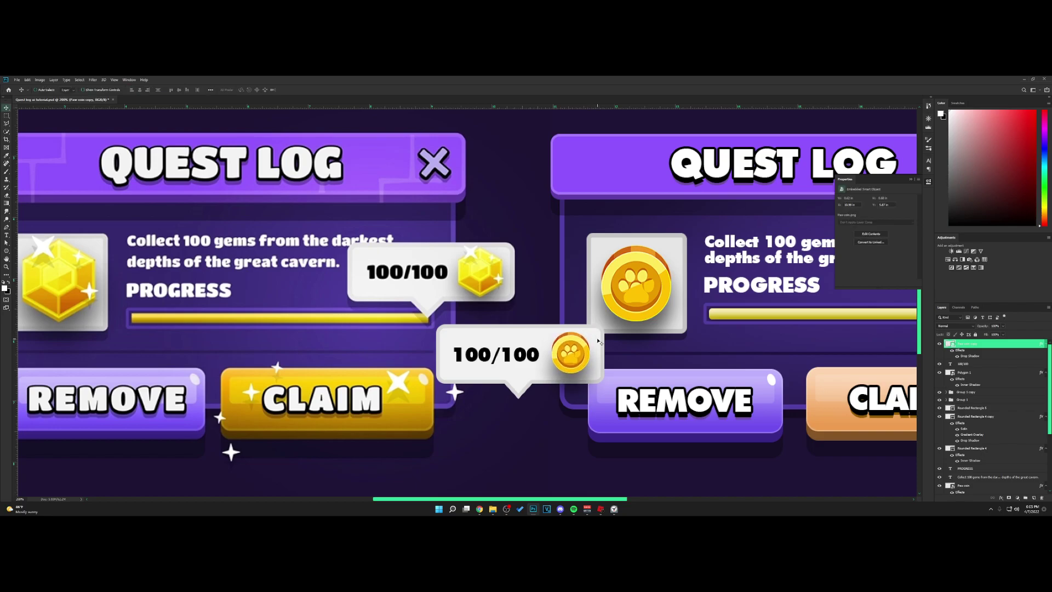
Add a soft black drop shadow at reduced opacity beneath the speech bubble shape
{"action": "left_click", "coordinate": [970, 373]}
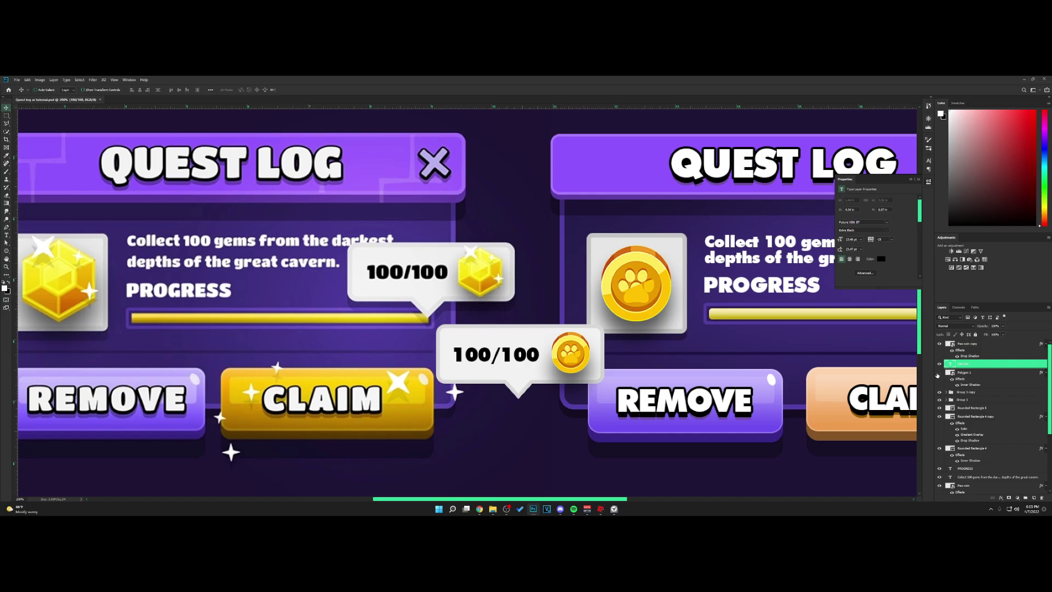
{"action": "double_click", "coordinate": [991, 378]}
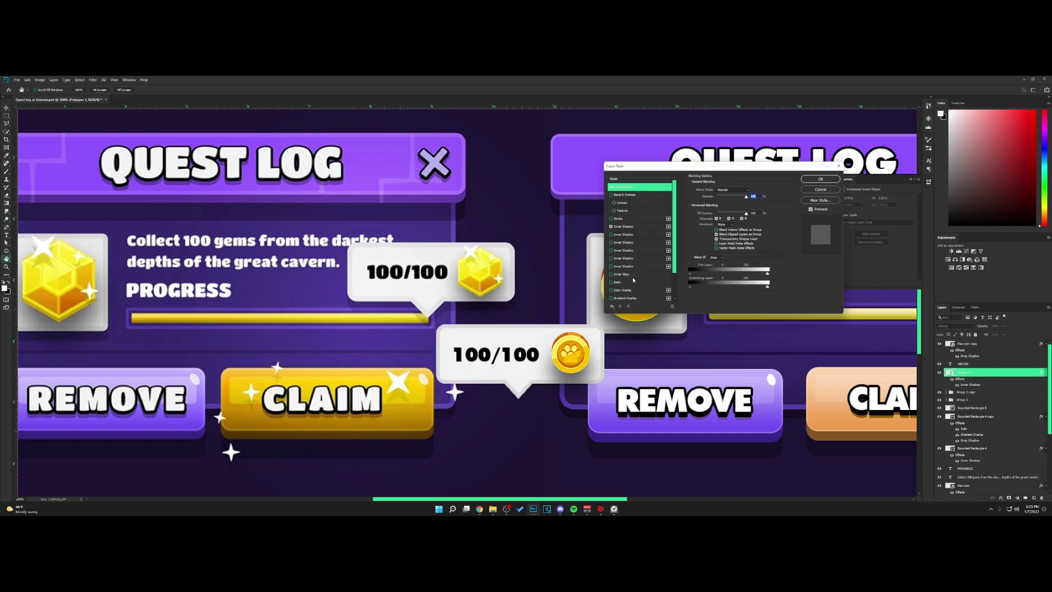
{"action": "scroll", "coordinate": [653, 289], "scroll_direction": "down", "scroll_amount": 2}
{"action": "left_click", "coordinate": [623, 289]}
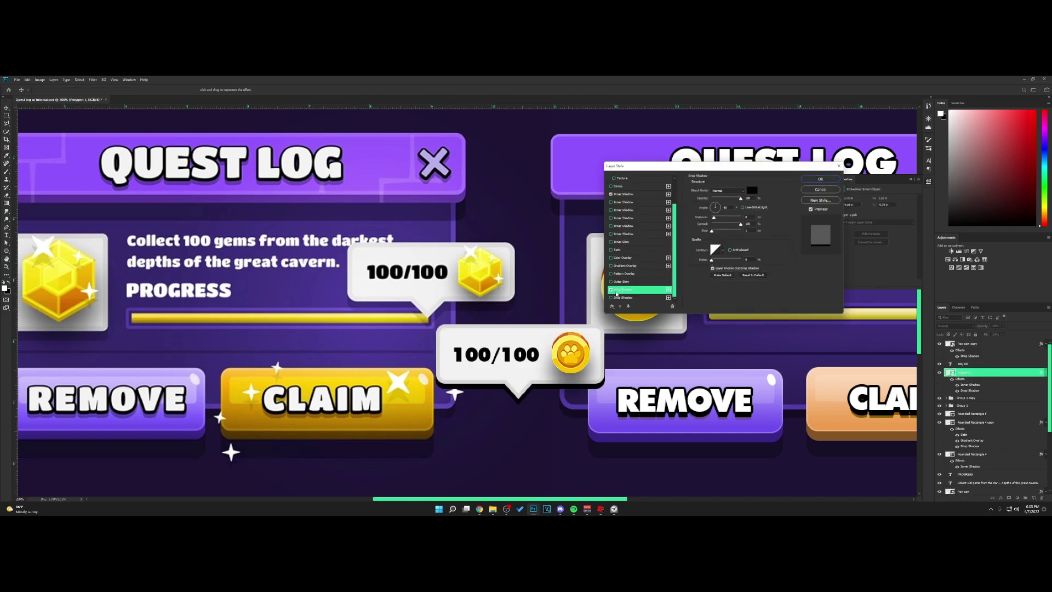
{"action": "left_click_drag", "start_coordinate": [712, 232], "coordinate": [719, 199]}
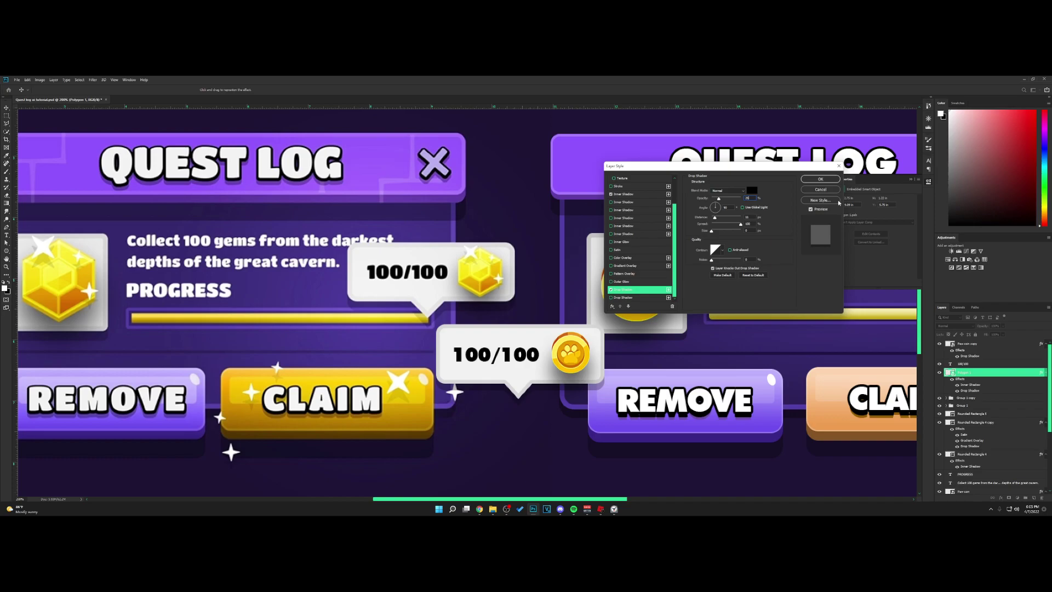
{"action": "left_click", "coordinate": [820, 179]}
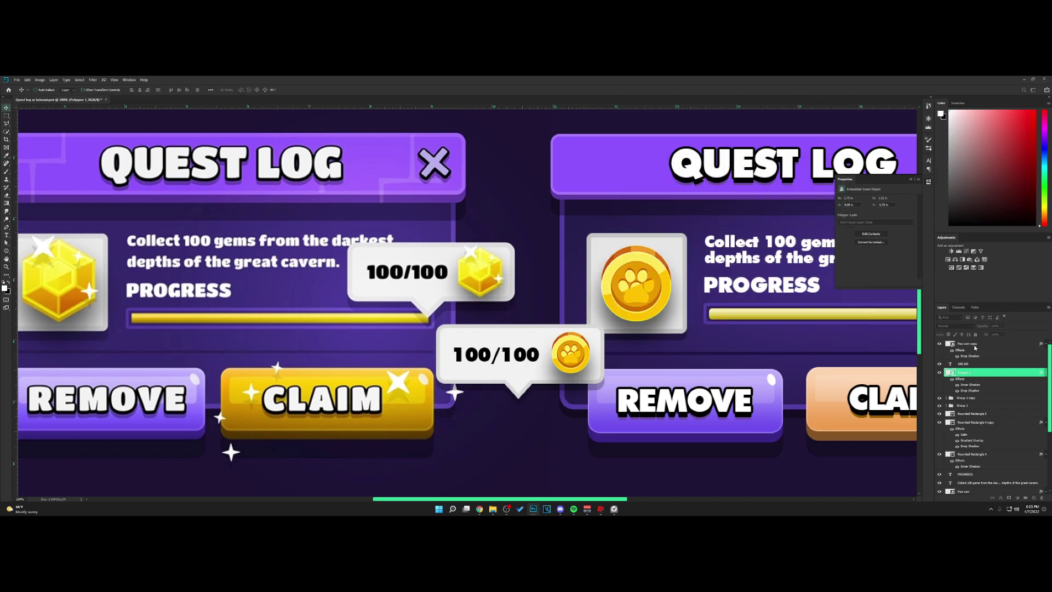
Group the speech bubble, its text and coin, and position the group over the end of the recreated panel's progress bar
{"action": "left_click", "coordinate": [975, 345], "text": "shift"}
{"action": "key", "text": "ctrl+g"}
{"action": "left_click_drag", "start_coordinate": [567, 357], "coordinate": [478, 273]}
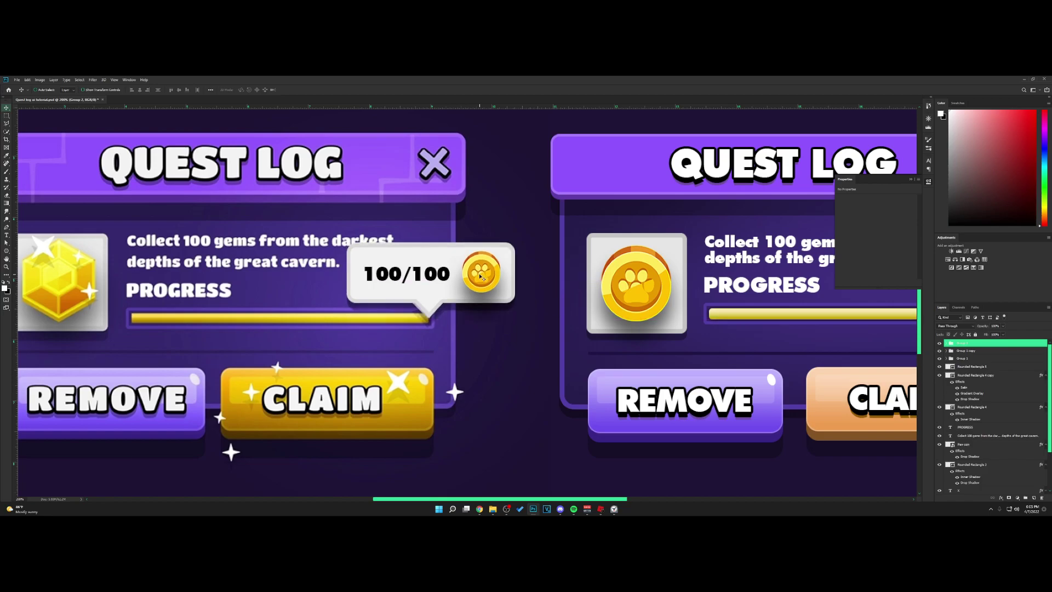
{"action": "left_click", "coordinate": [929, 182]}
{"action": "key", "text": "ctrl+minus"}
{"action": "left_click_drag", "start_coordinate": [571, 228], "coordinate": [859, 209]}
Group all layers of the recreated Quest Log panel, leaving out the reference image and background
{"action": "scroll", "coordinate": [984, 403], "scroll_direction": "down", "scroll_amount": 5}
{"action": "left_click", "coordinate": [968, 474], "text": "shift"}
{"action": "key", "text": "ctrl+g"}
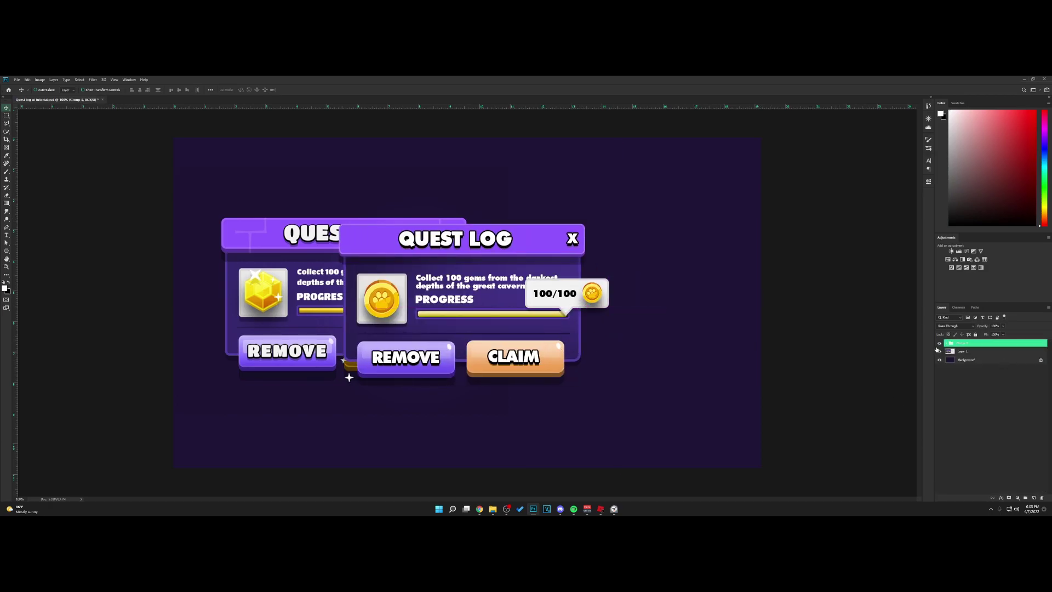